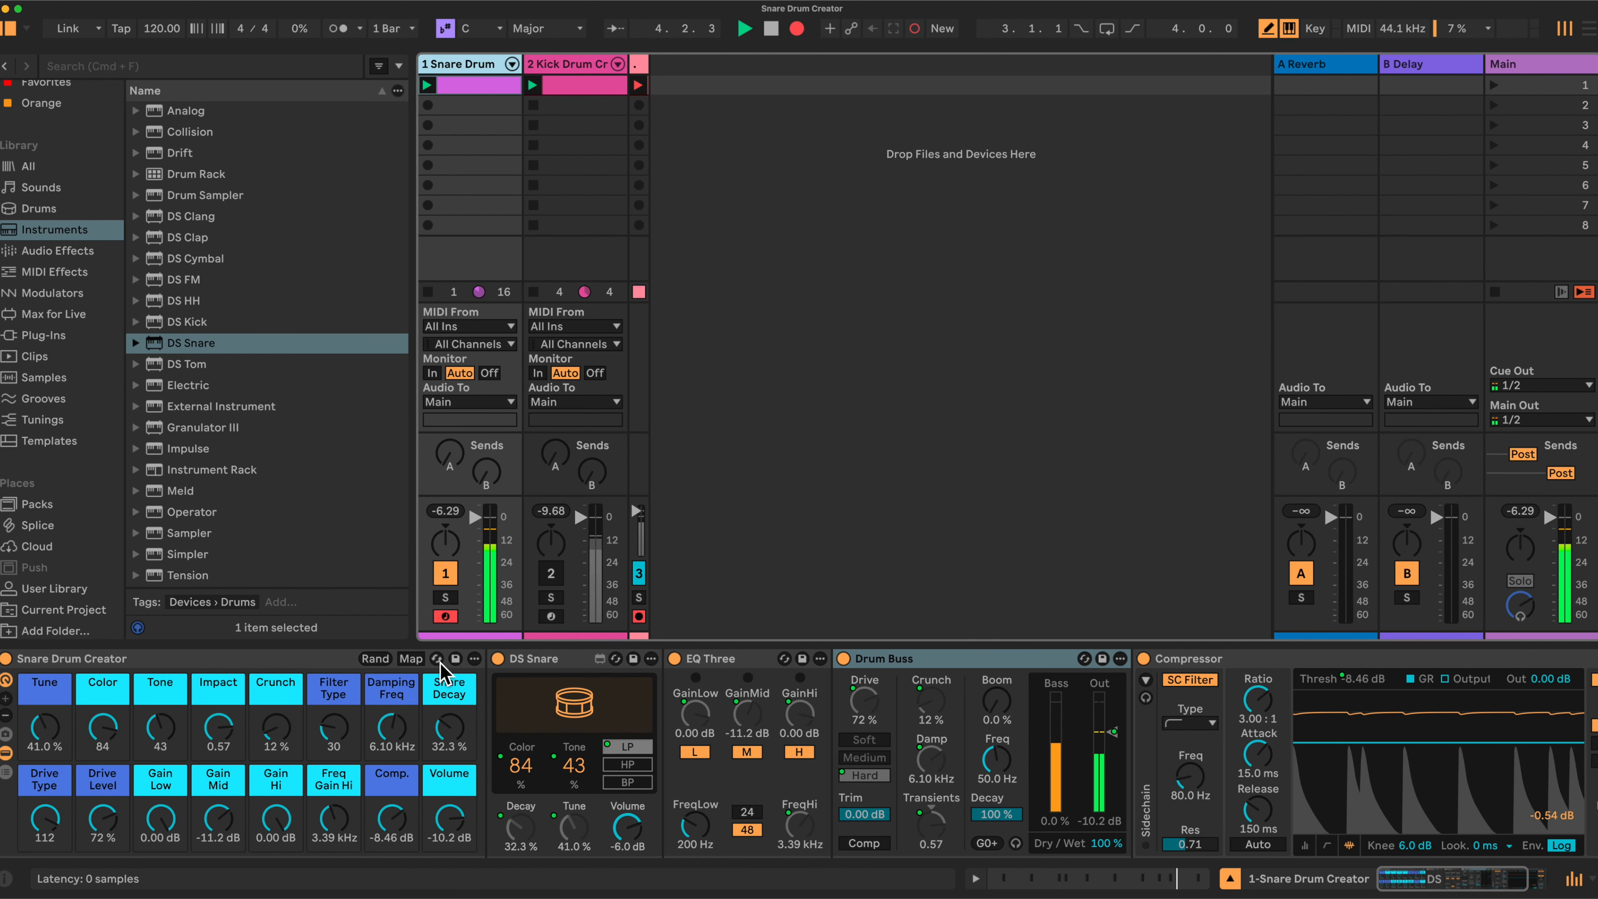
Lower the snare rack's Volume to -18.0 dB and go through its DS Snare, EQ Three, Drum Buss and Compressor devices.
left_click_drag(448, 831, 447, 866)
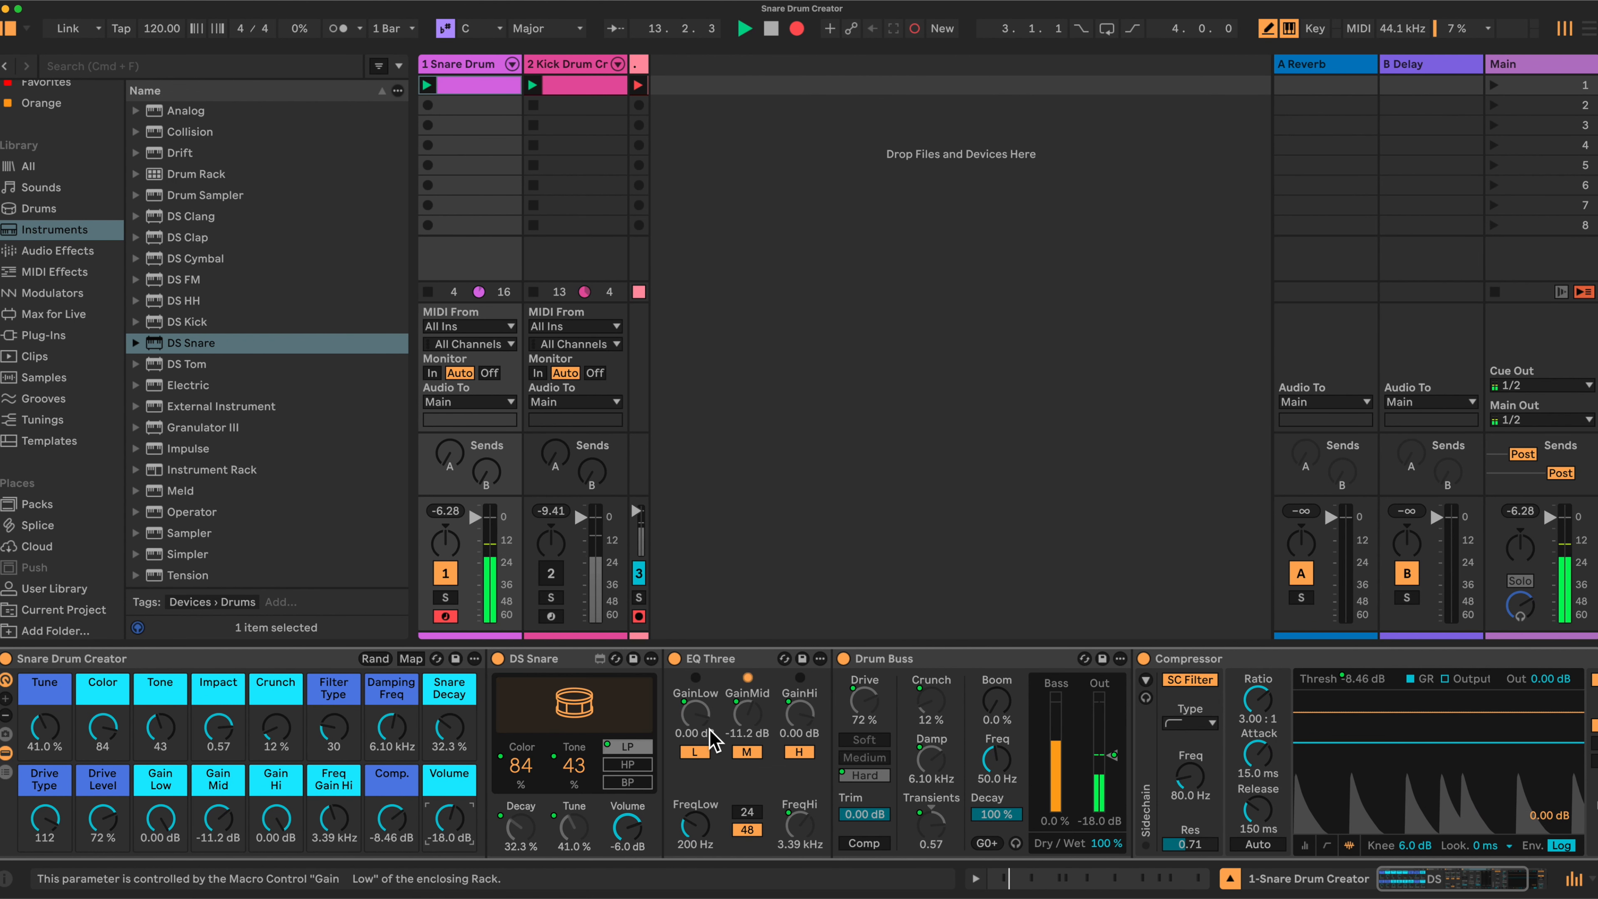
left_click(569, 655)
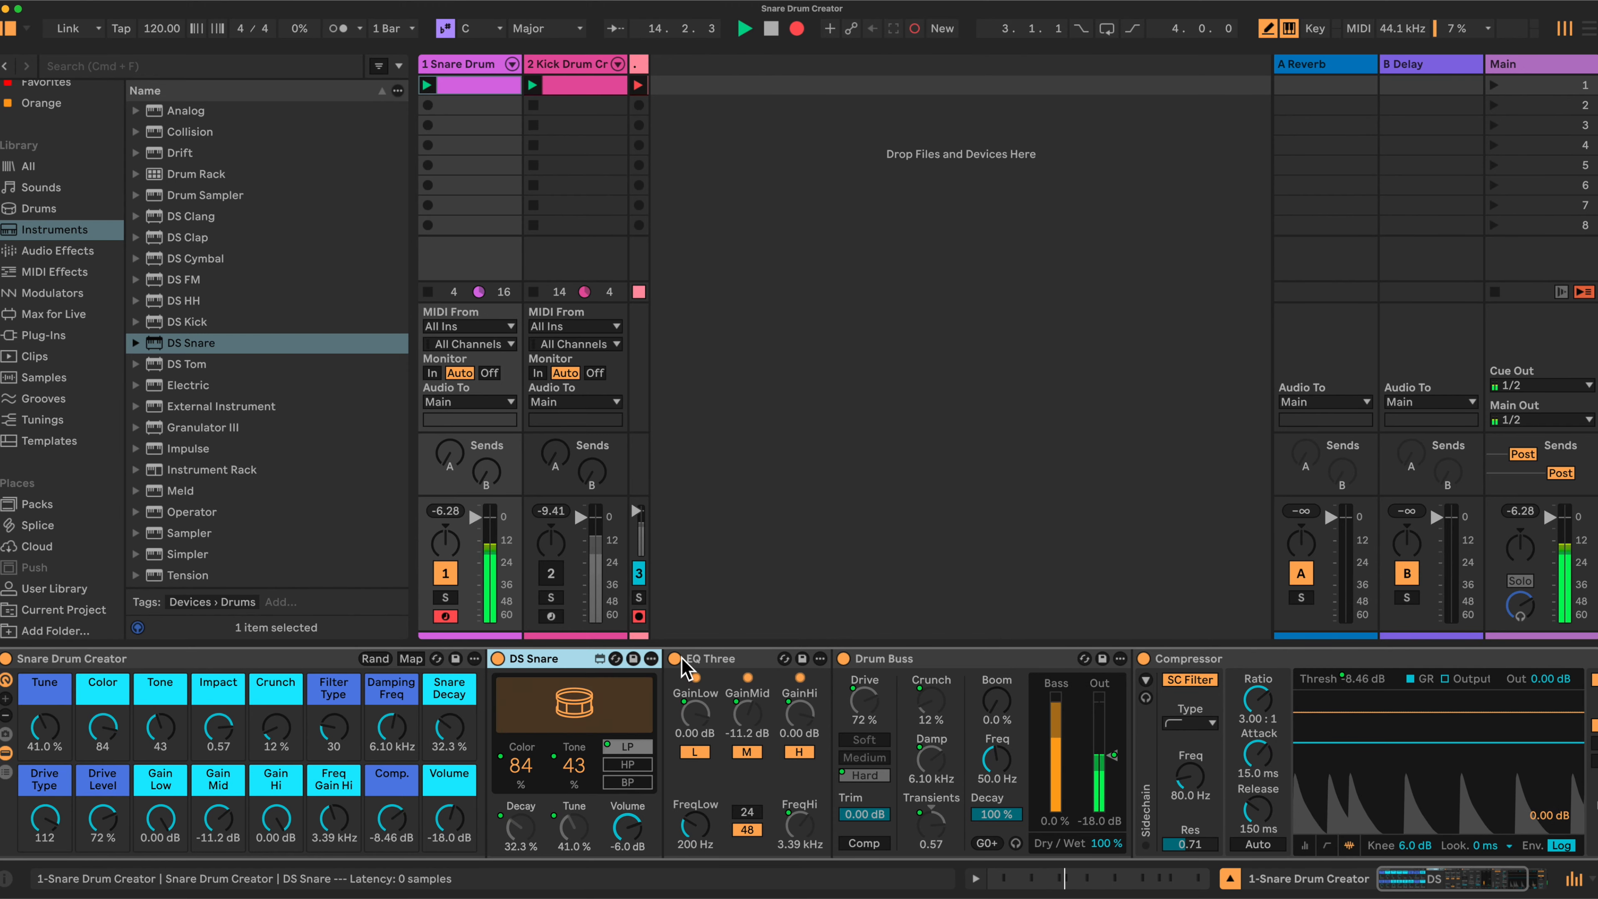
left_click(748, 659)
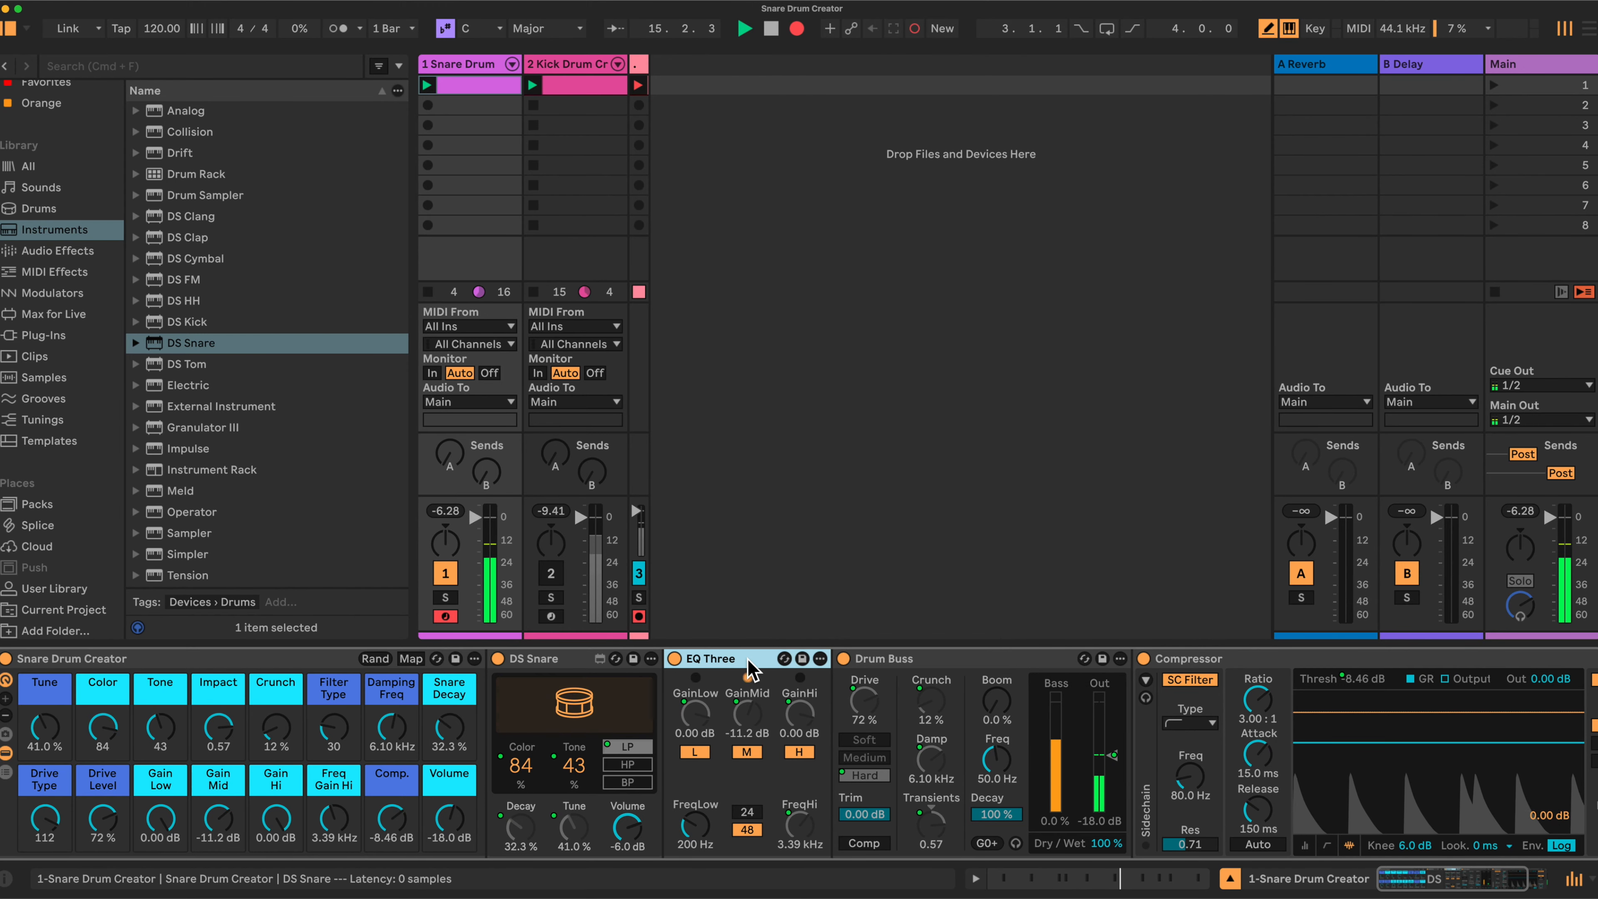
left_click(919, 669)
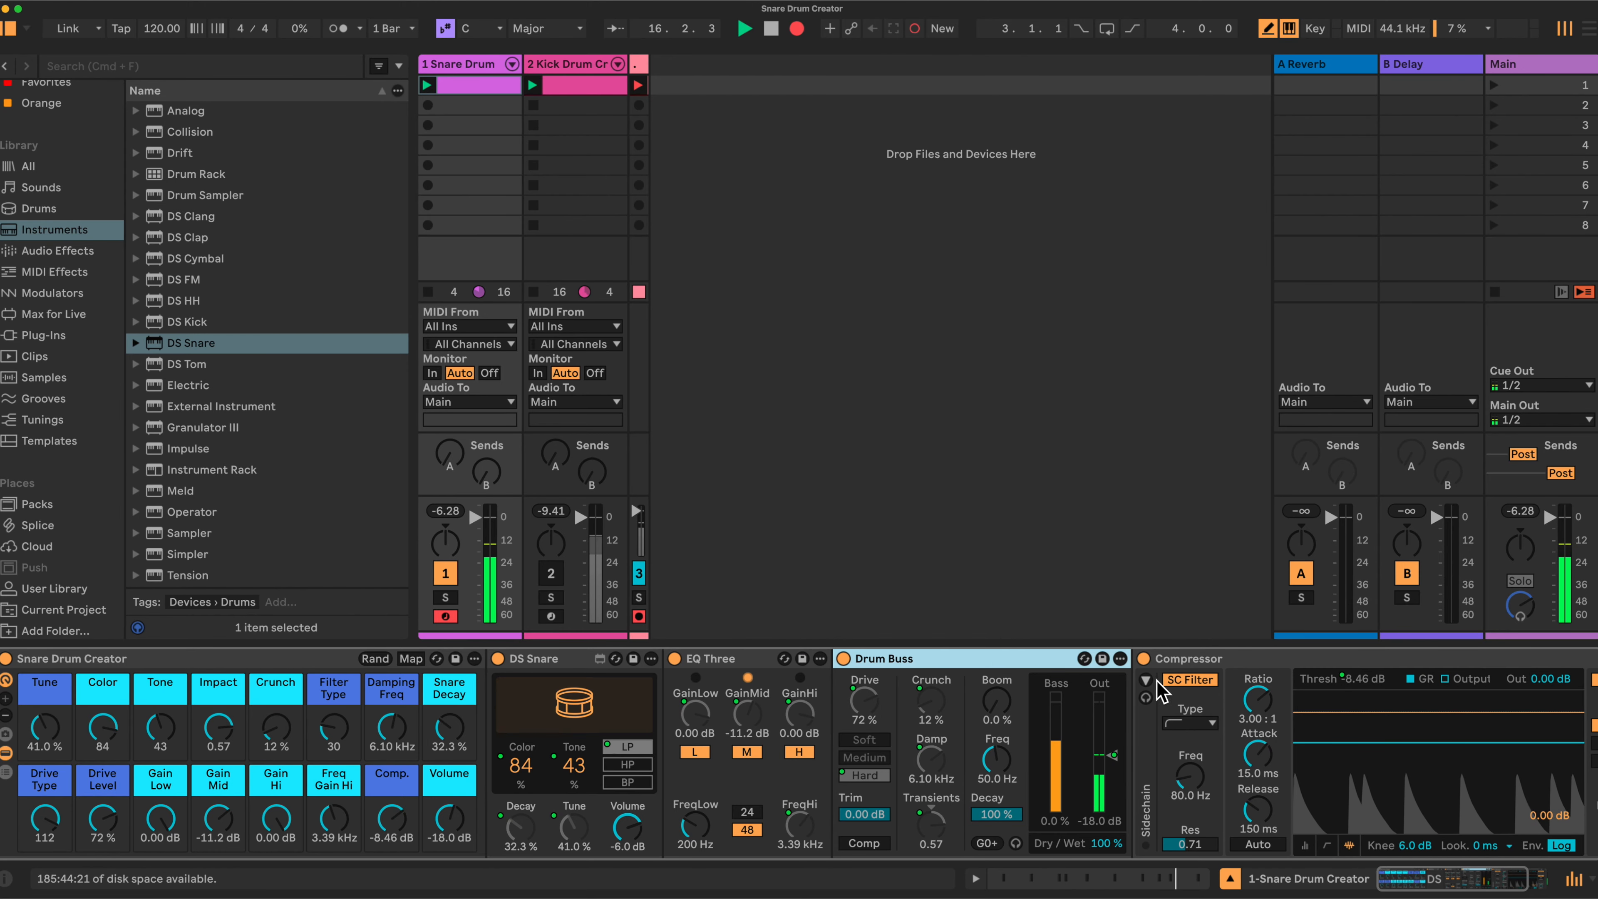
left_click(1250, 658)
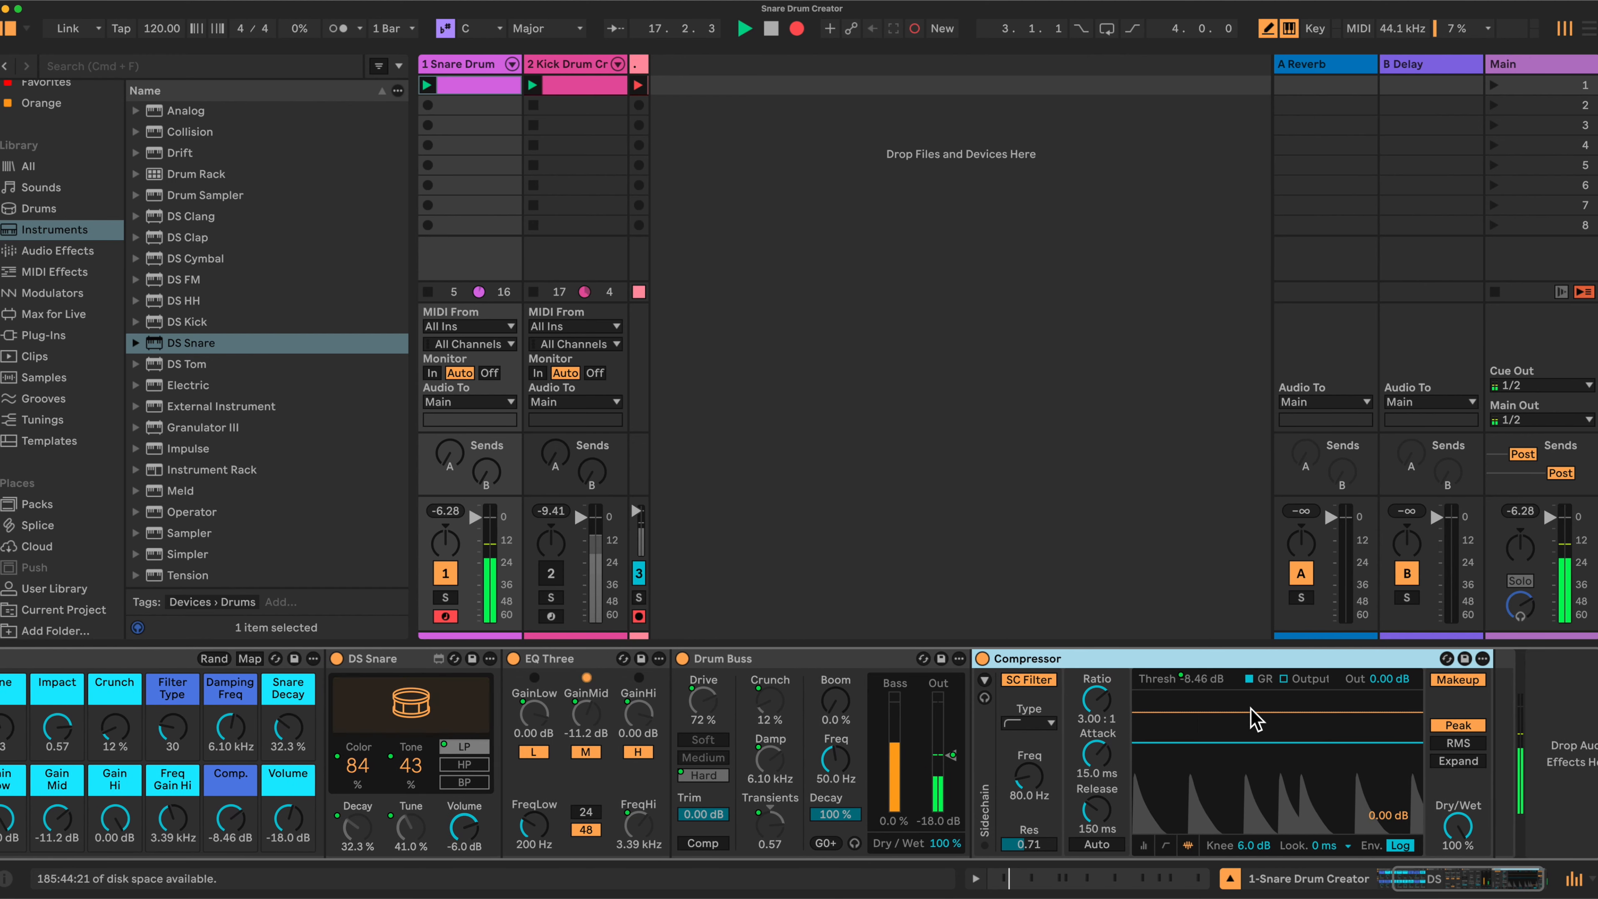
scroll(1174, 722, "left", 5)
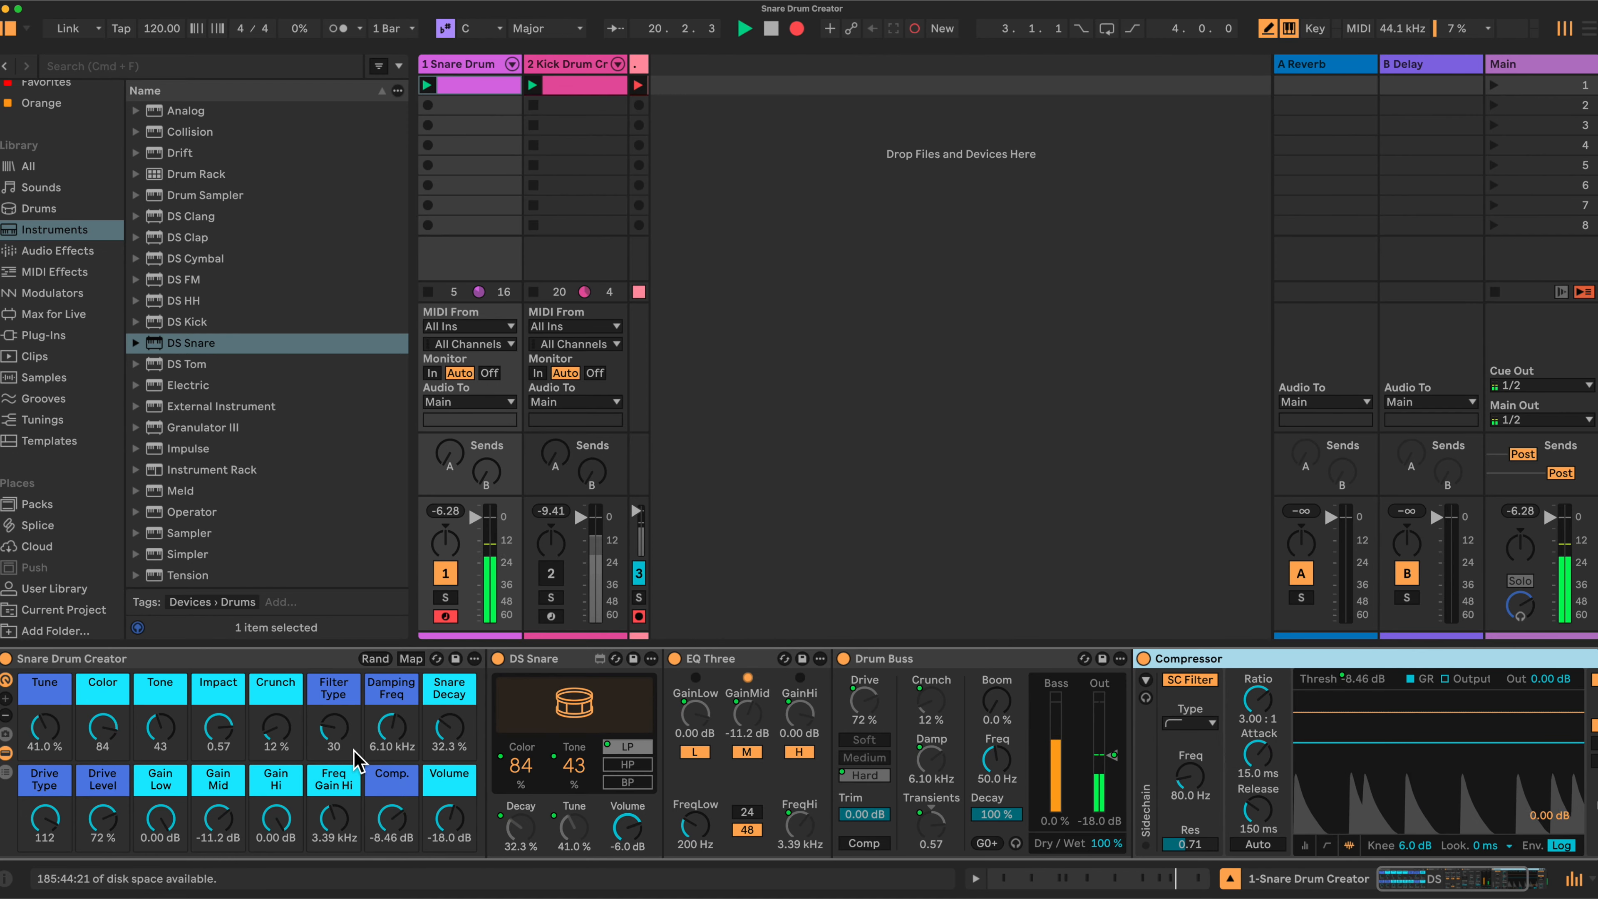
Try the Tune macro at 20.5 % and return it to 41.0 %, with Color at 81 and Volume at -15.0 dB.
left_click_drag(44, 726, 44, 772)
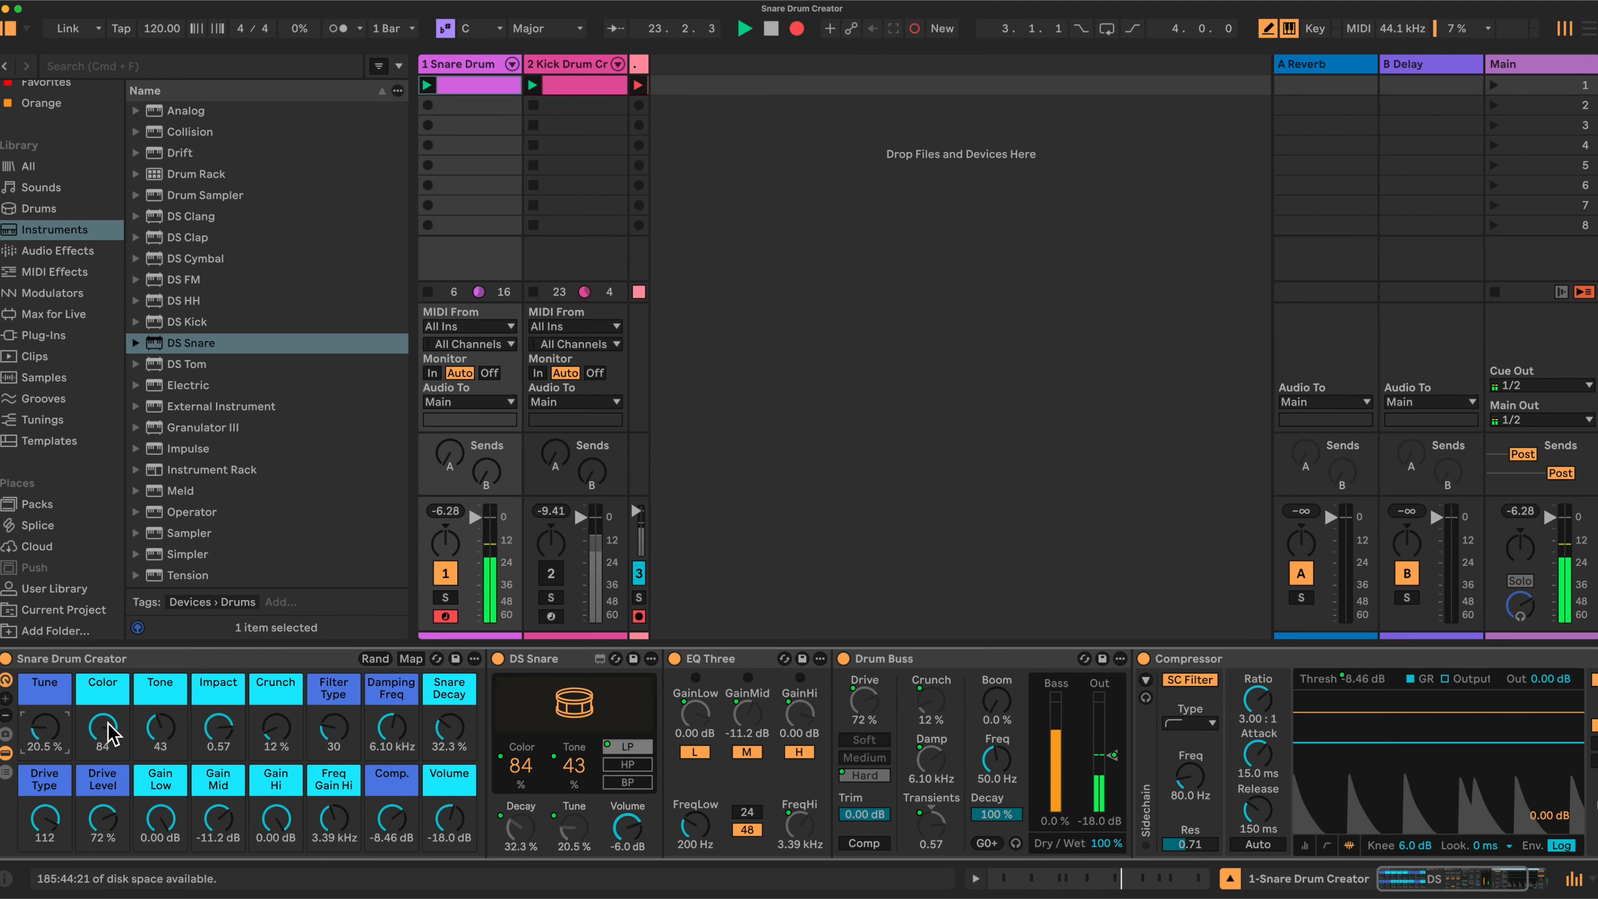
left_click_drag(106, 728, 106, 799)
left_click_drag(44, 726, 102, 663)
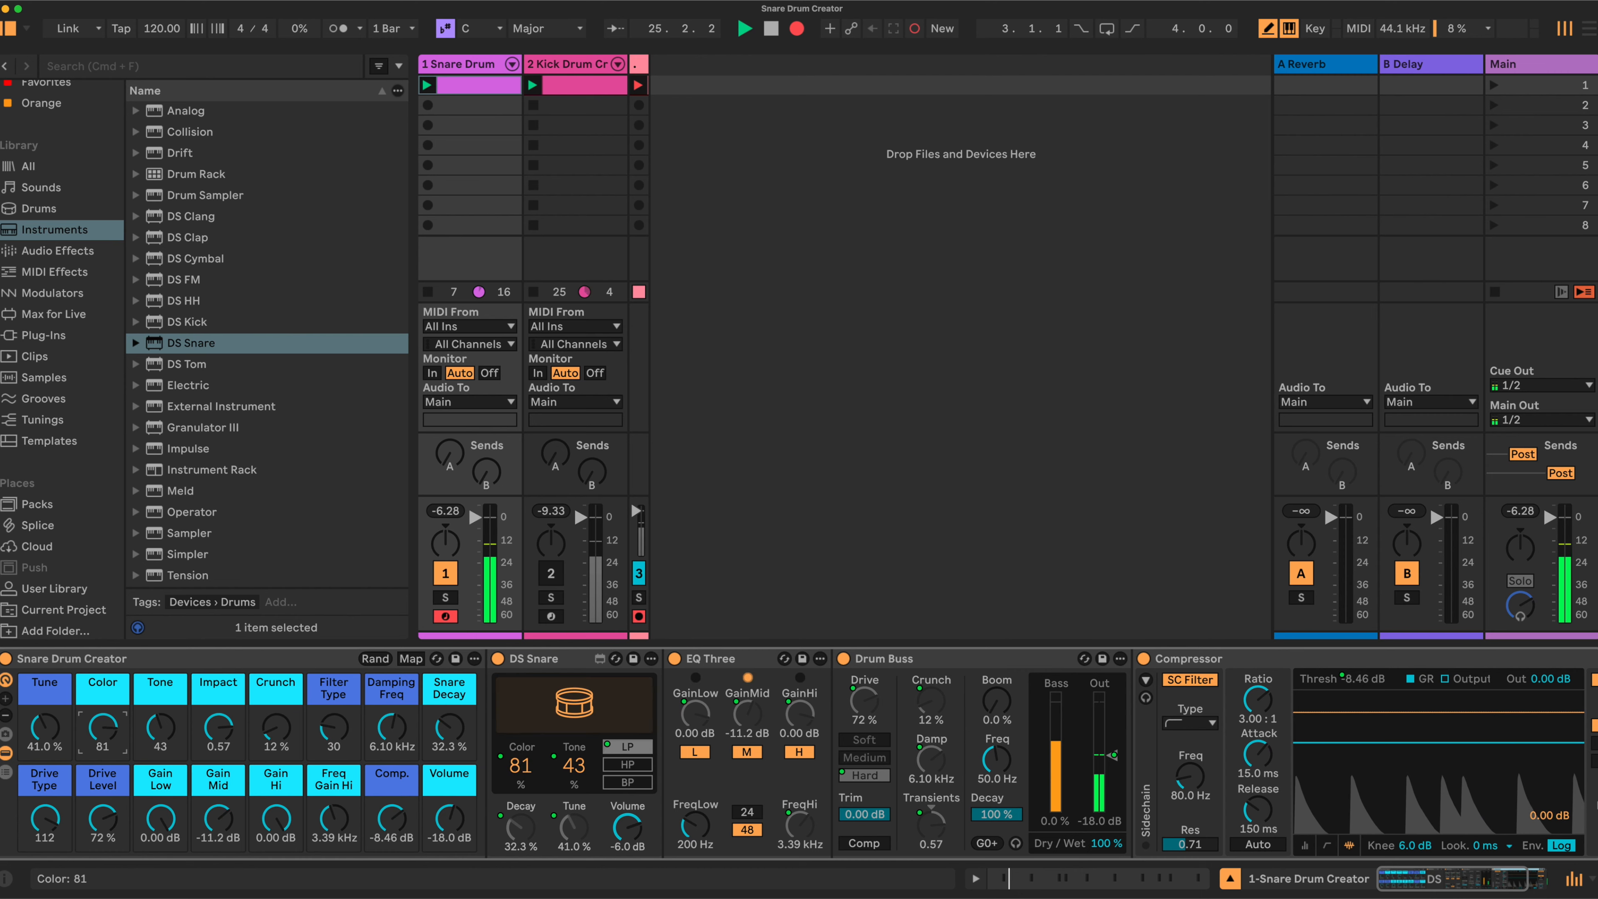
left_click_drag(449, 818, 449, 802)
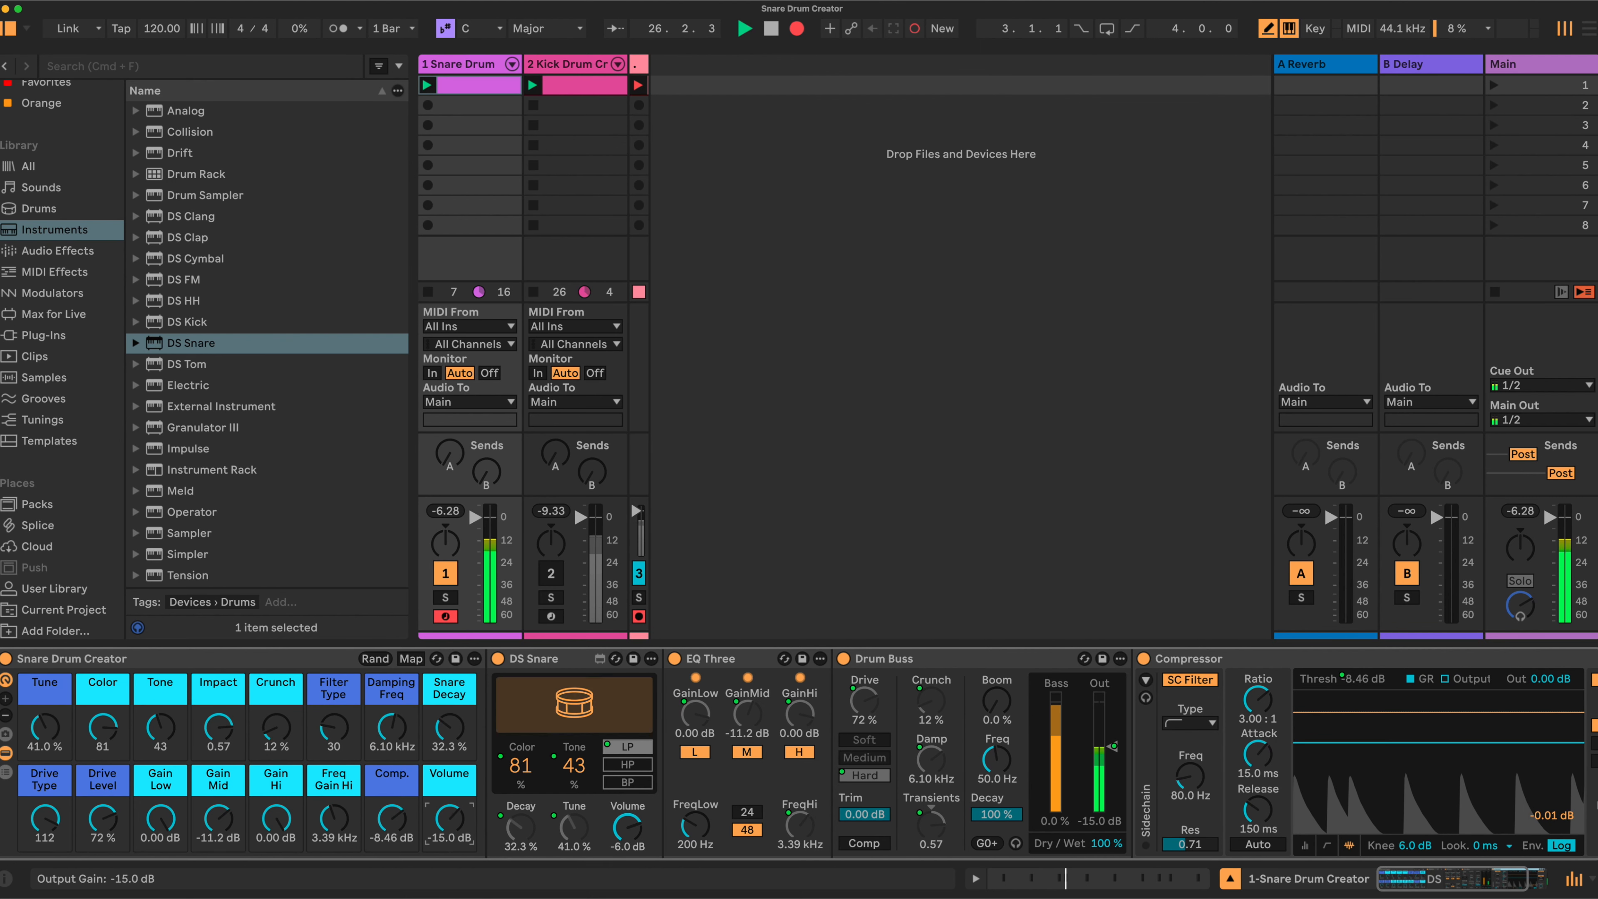
Set Color 35, Tone 46, Impact 0.51, Crunch 31 %, Filter Type 37, Damping Freq 6.79 kHz, Snare Decay 46.5 % and Volume -13.2 dB.
left_click_drag(160, 727, 333, 704)
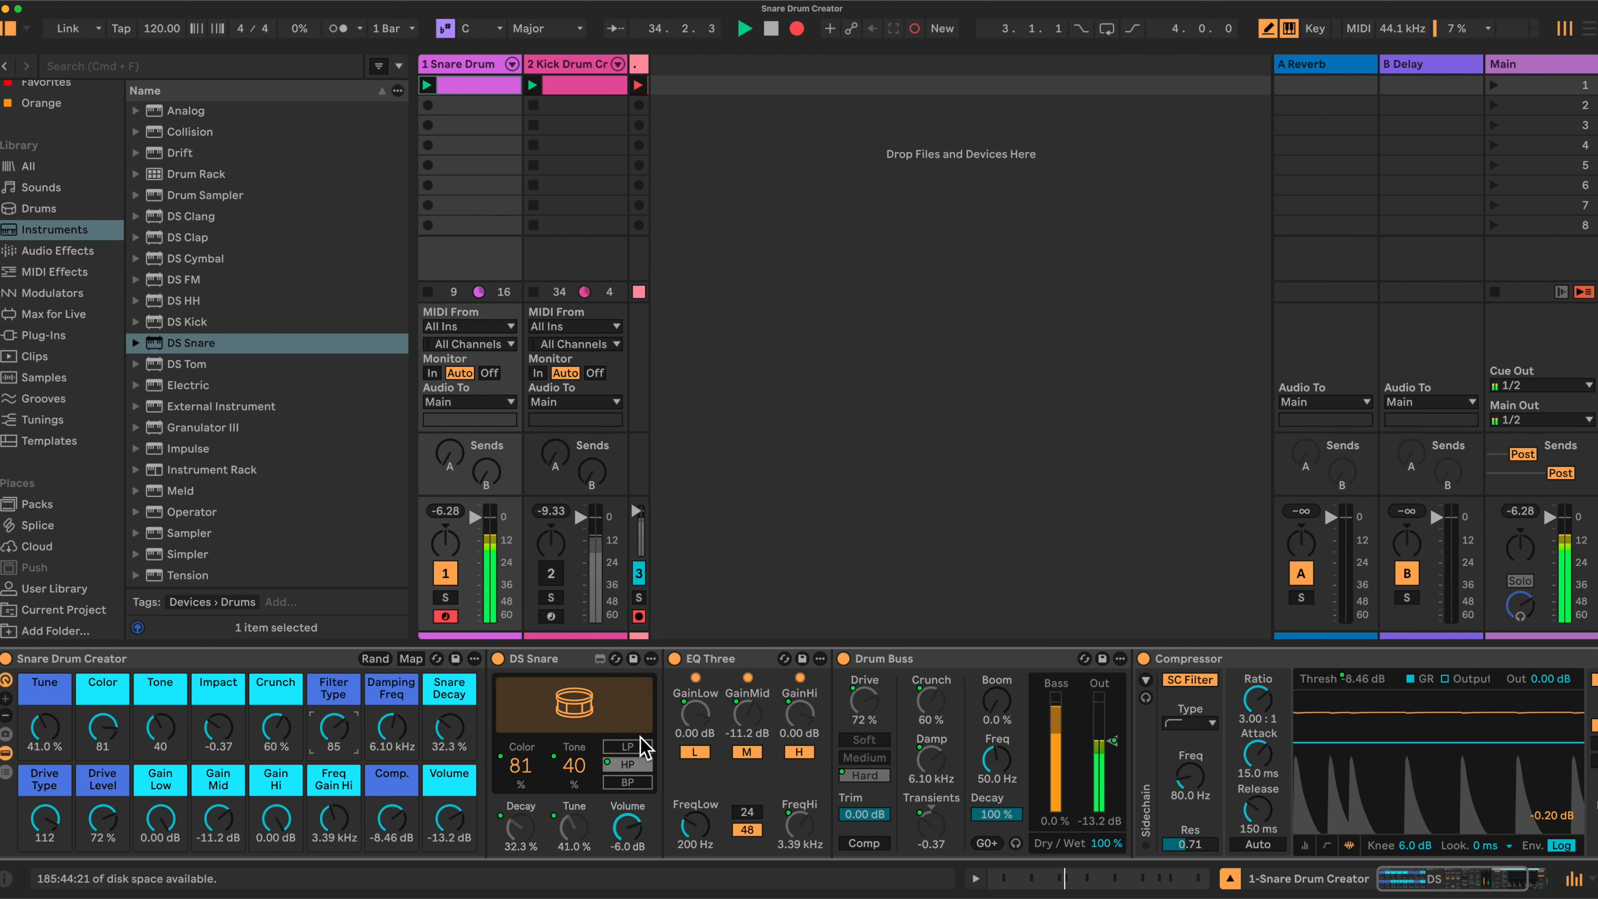
left_click_drag(160, 729, 161, 721)
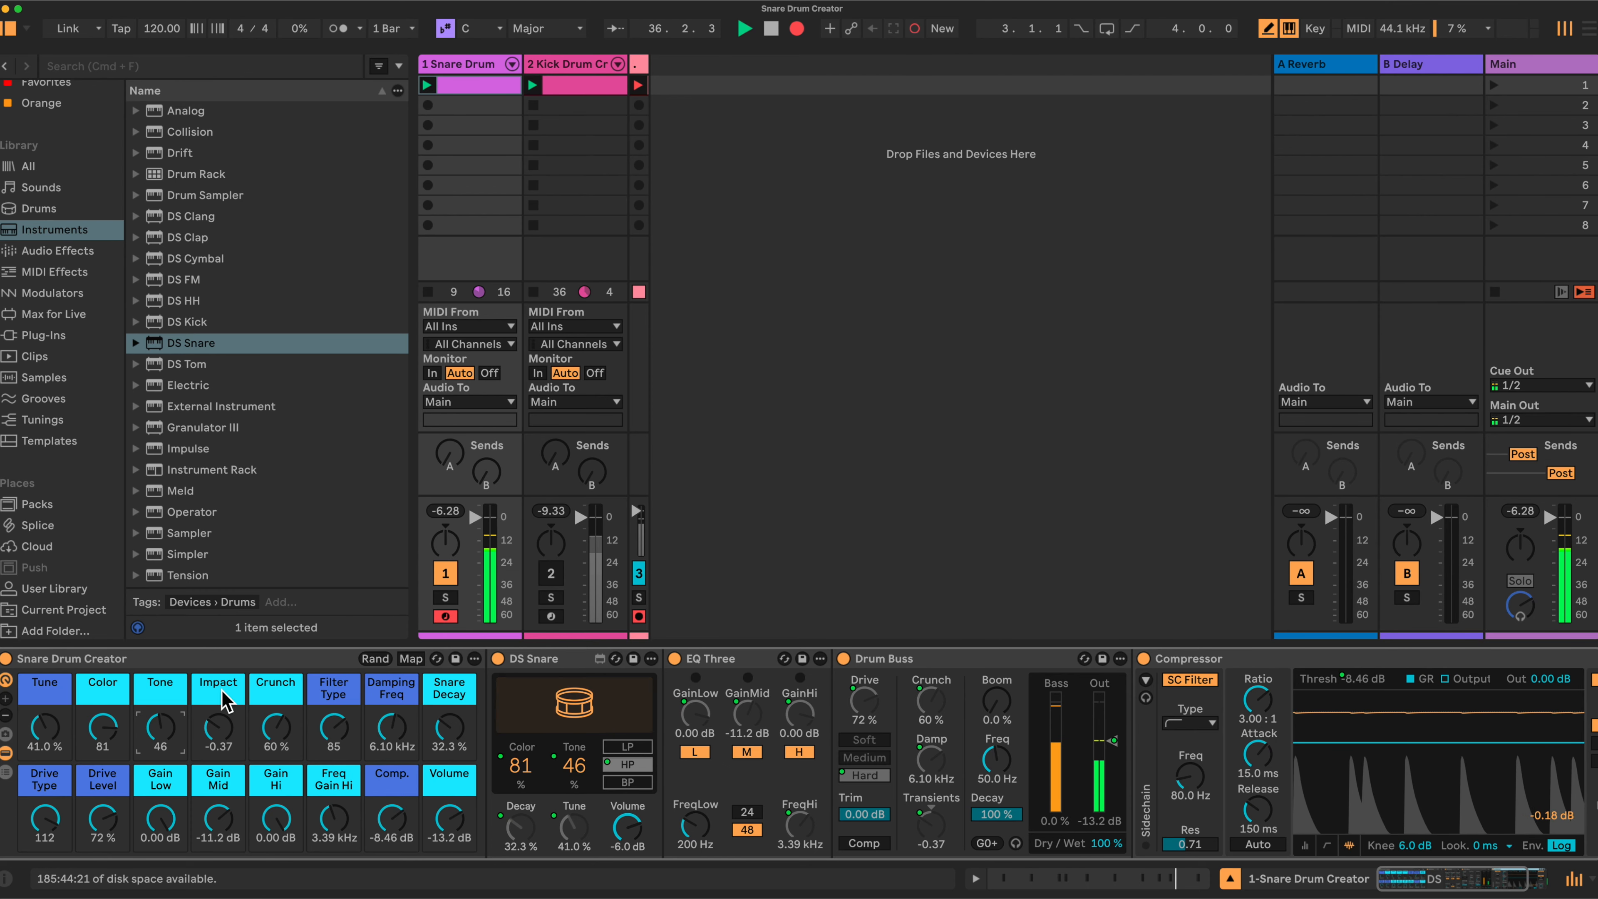
left_click_drag(264, 730, 217, 705)
left_click_drag(103, 730, 103, 765)
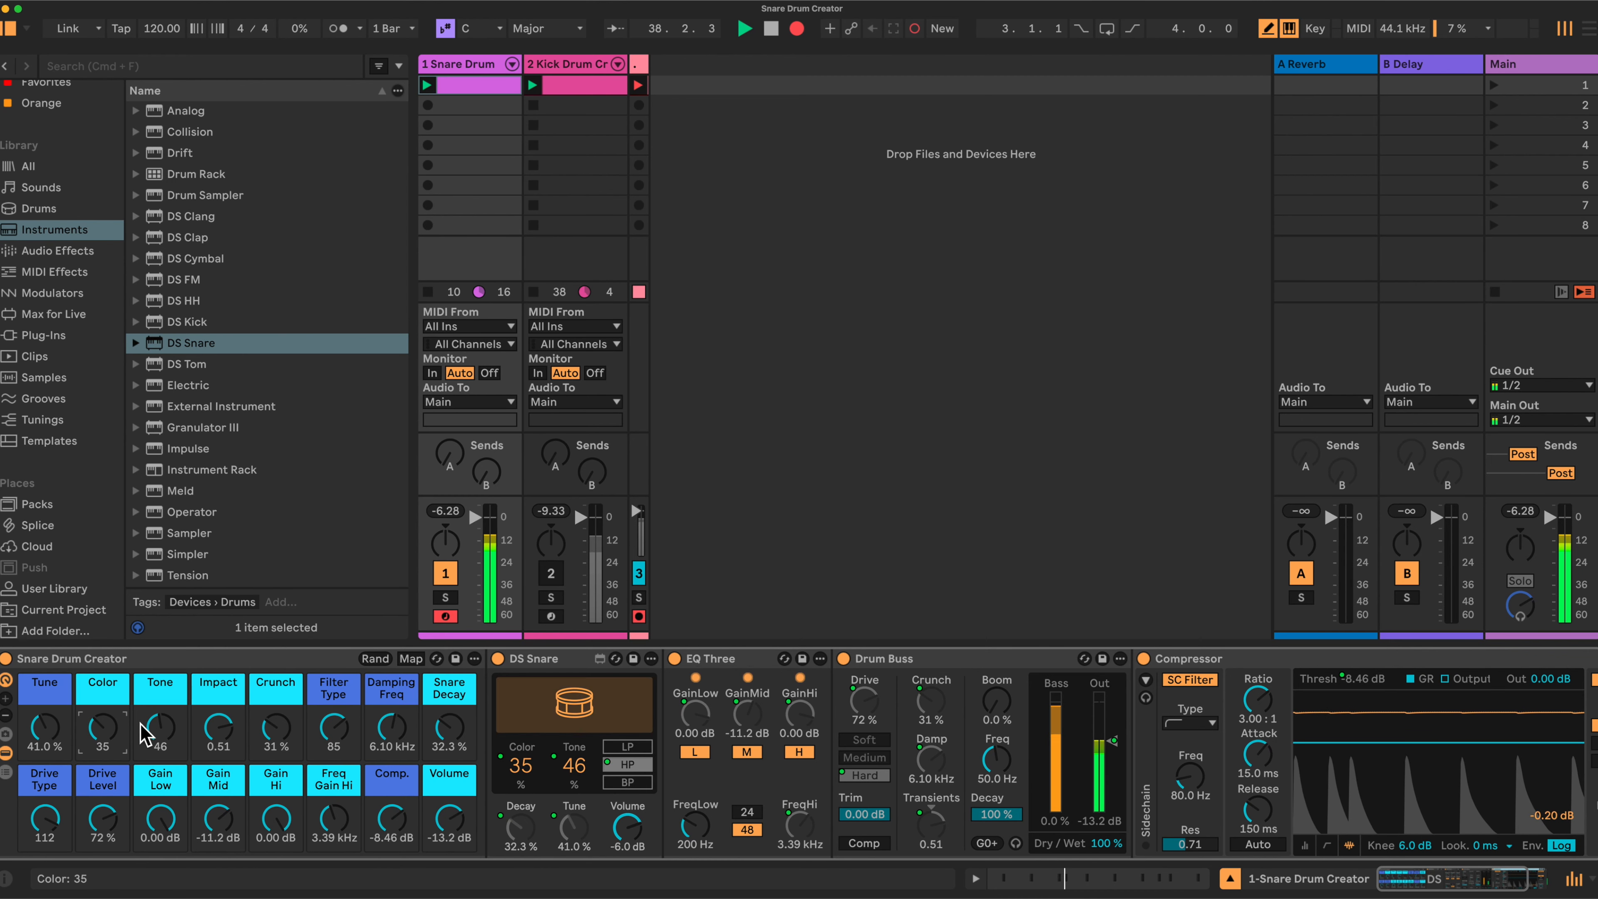
left_click_drag(337, 732, 453, 699)
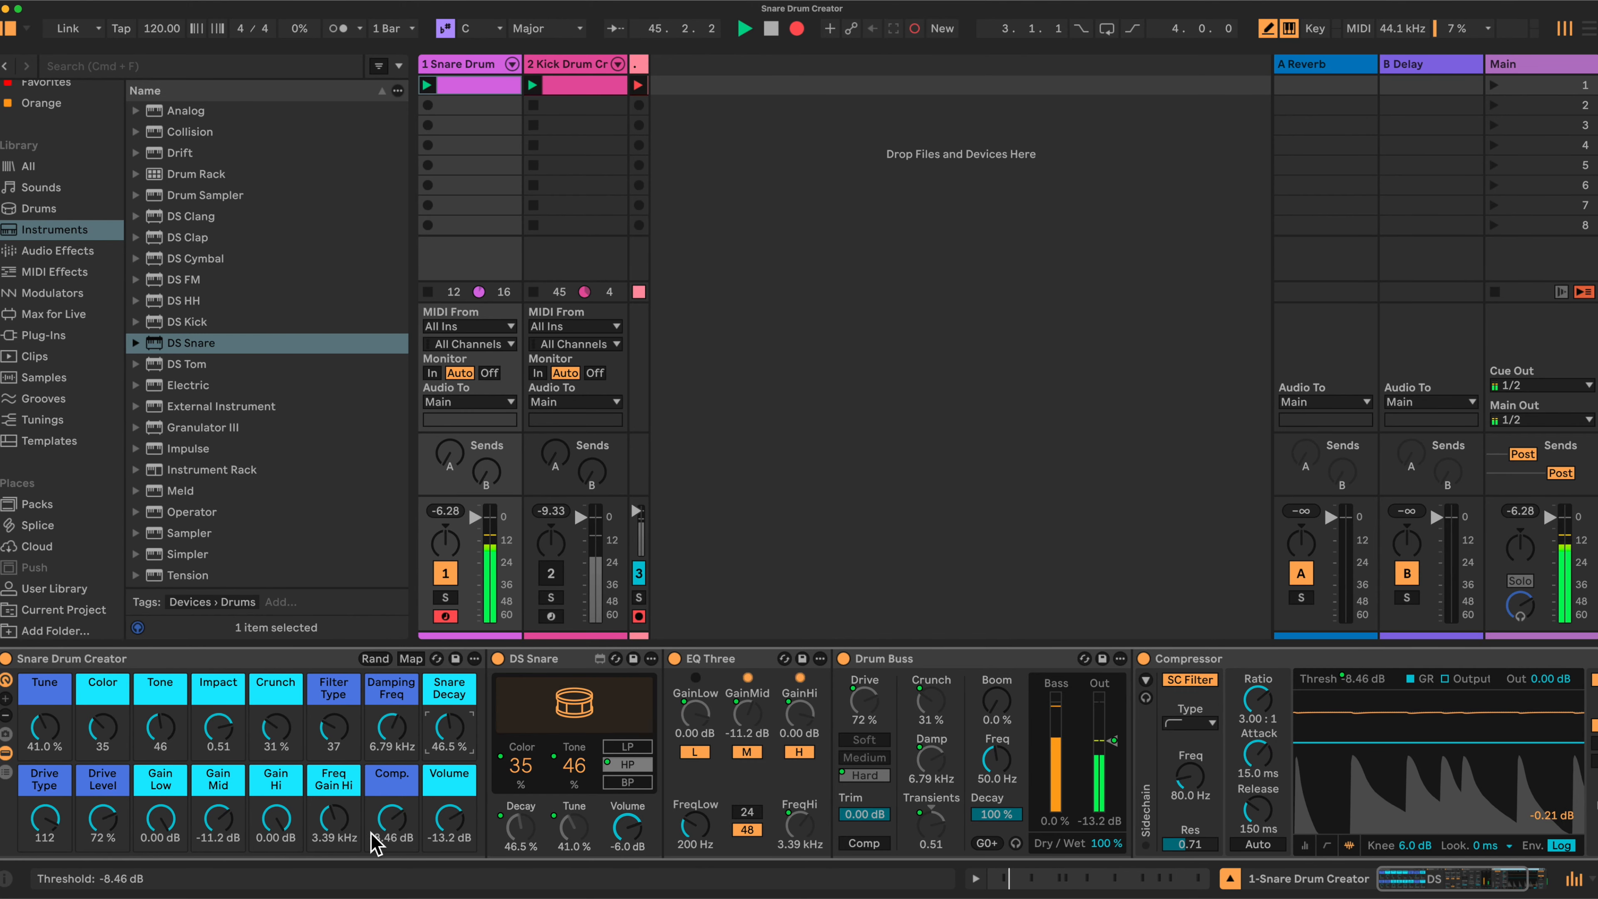
Set Drive Type to 61, Drive Level to 34 %, Gain Low to -47.4 dB and Gain Mid to -5.62 dB.
left_click_drag(45, 818, 103, 860)
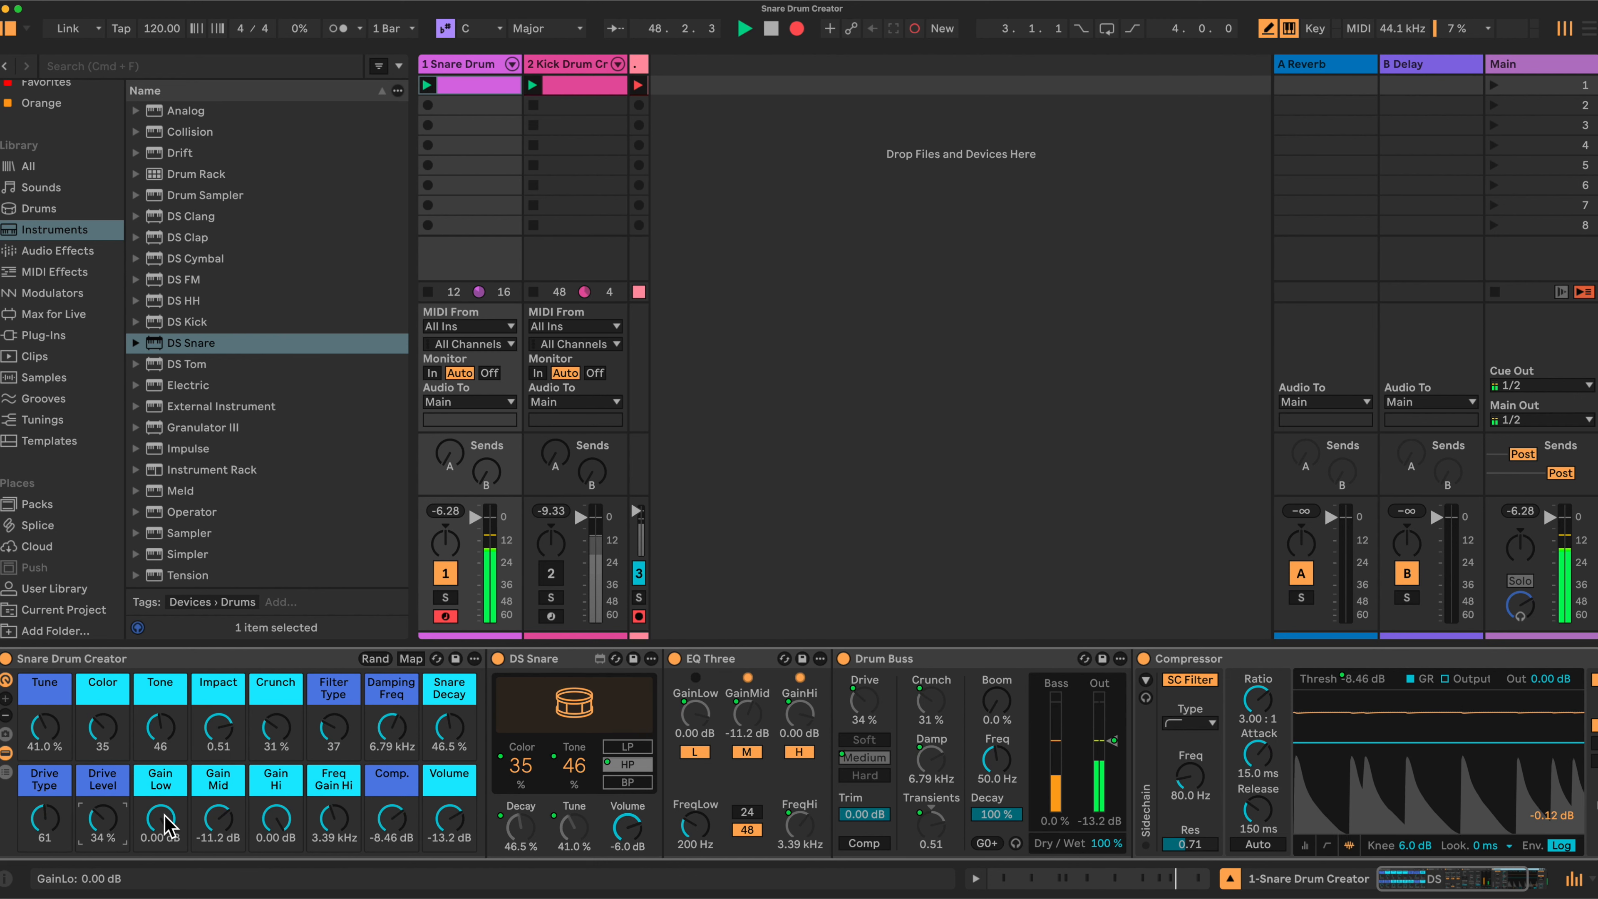
left_click_drag(219, 820, 219, 843)
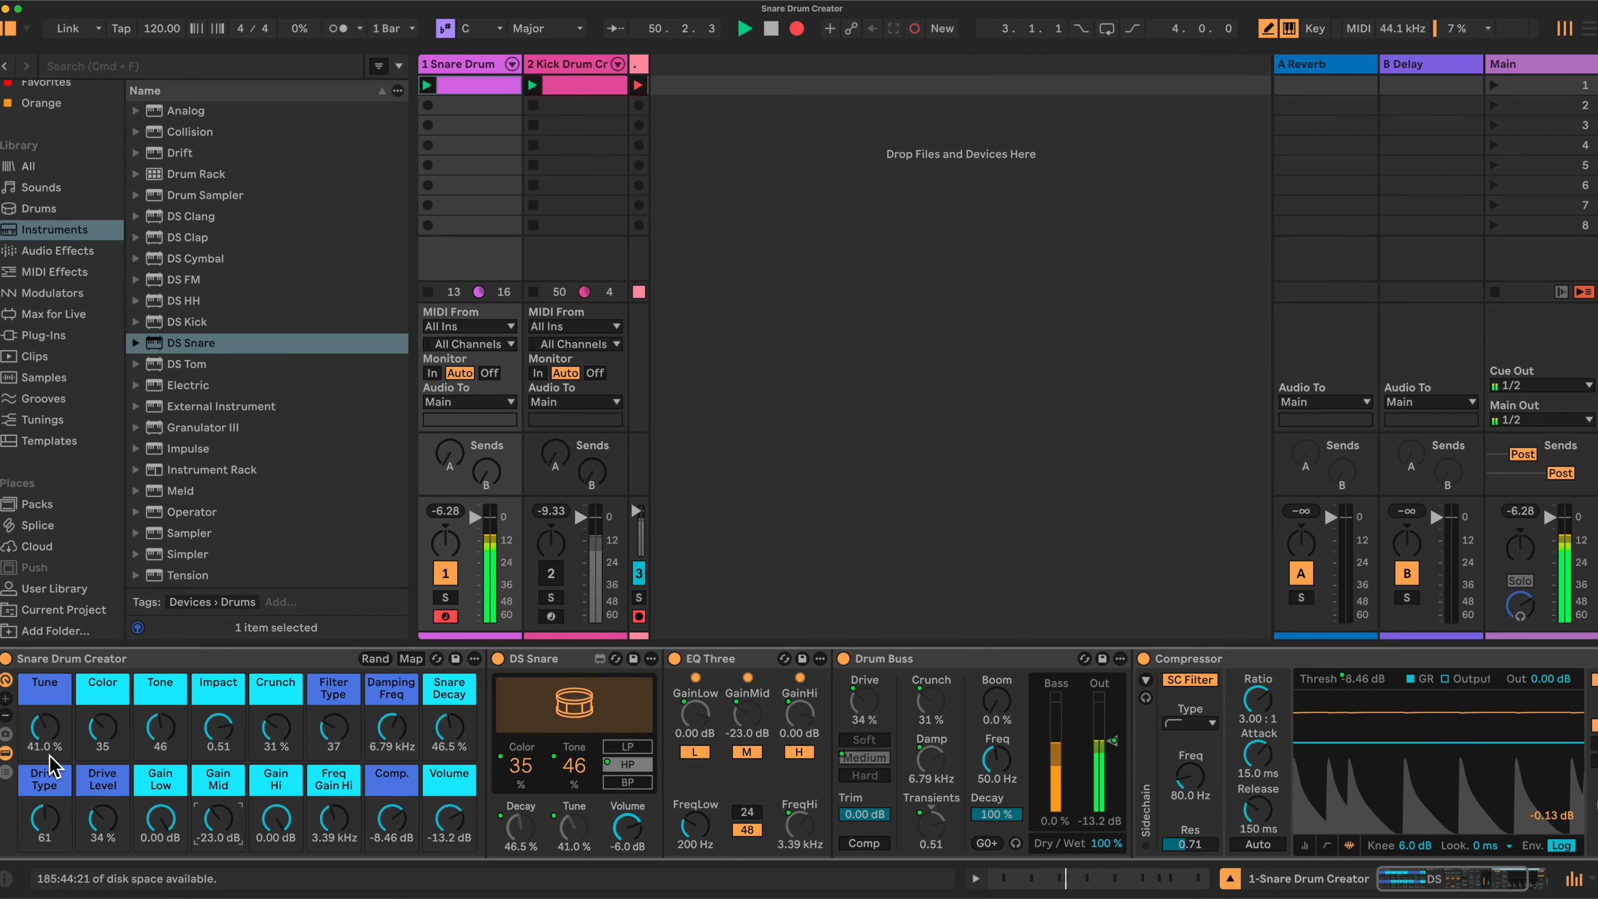
left_click_drag(219, 818, 219, 795)
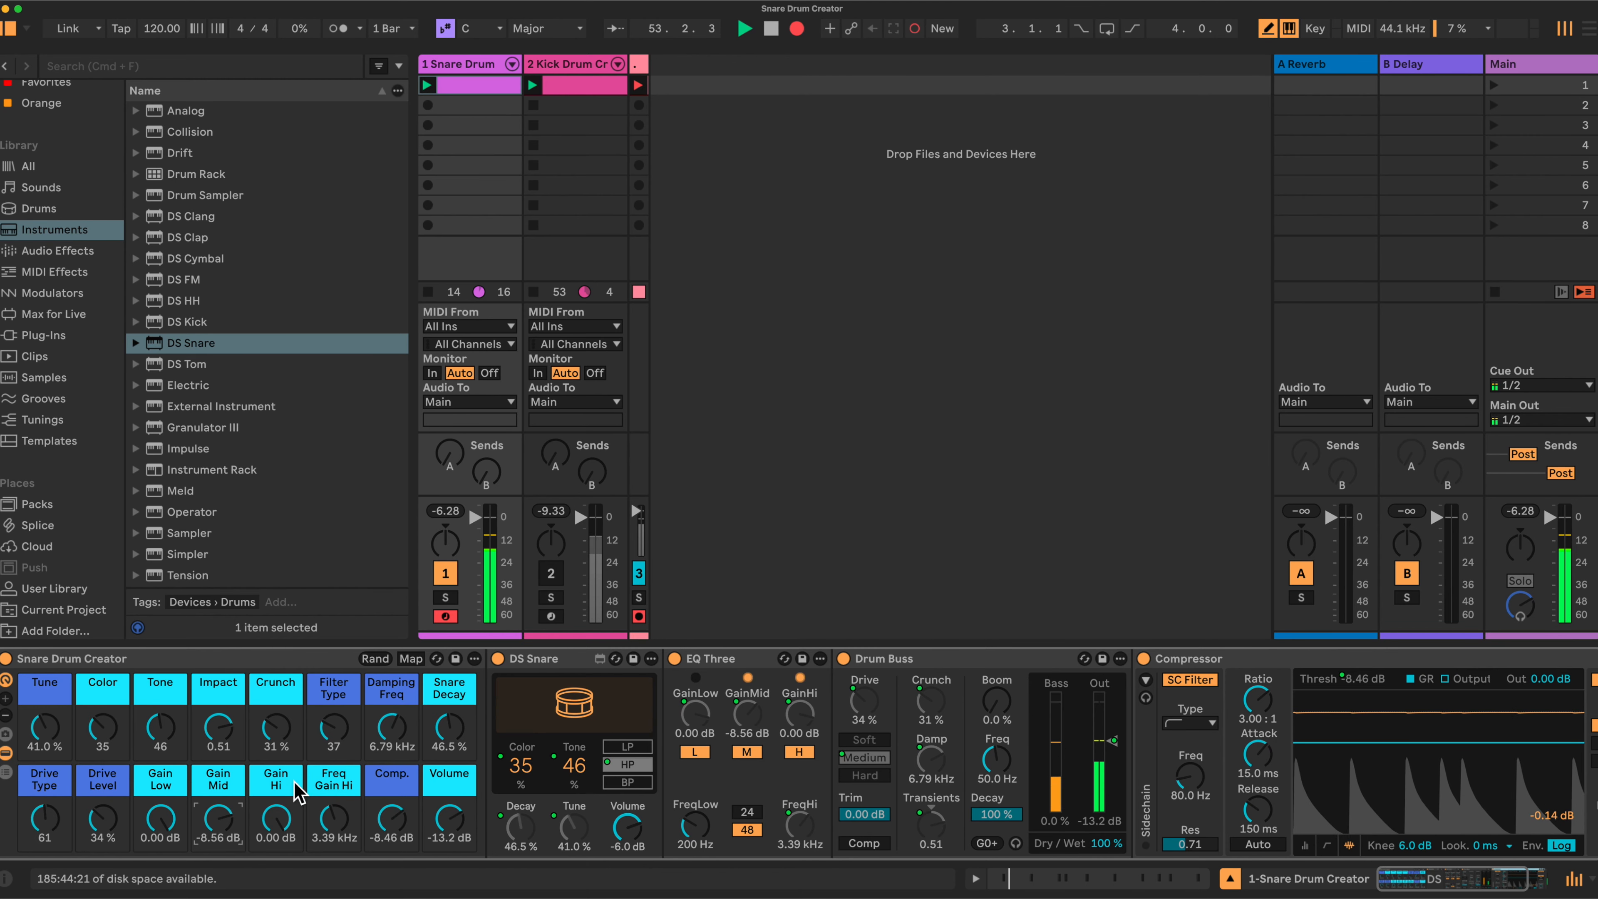
left_click_drag(166, 821, 166, 816)
left_click(216, 820)
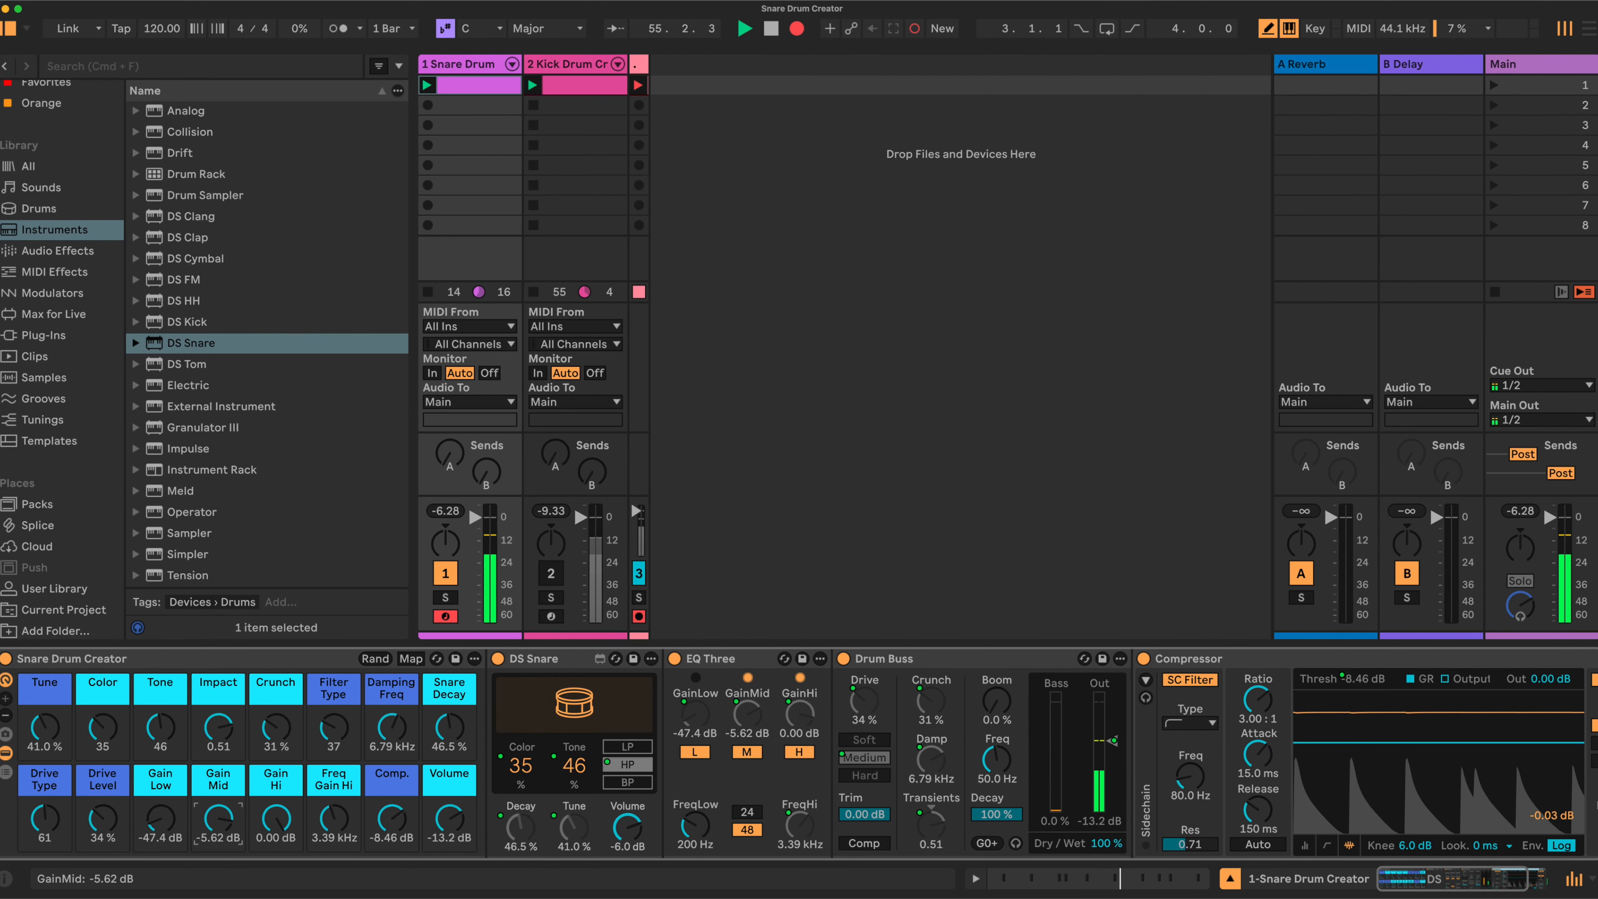
Set Drive Type 104, Drive Level 58 %, Gain Low -9.37, Gain Mid -3.48, Gain Hi -9.64 dB, Freq Gain Hi 3.55 kHz and Comp. -14.0 dB.
left_click_drag(275, 818, 161, 803)
left_click_drag(44, 818, 103, 805)
left_click(334, 818)
left_click_drag(334, 818, 333, 811)
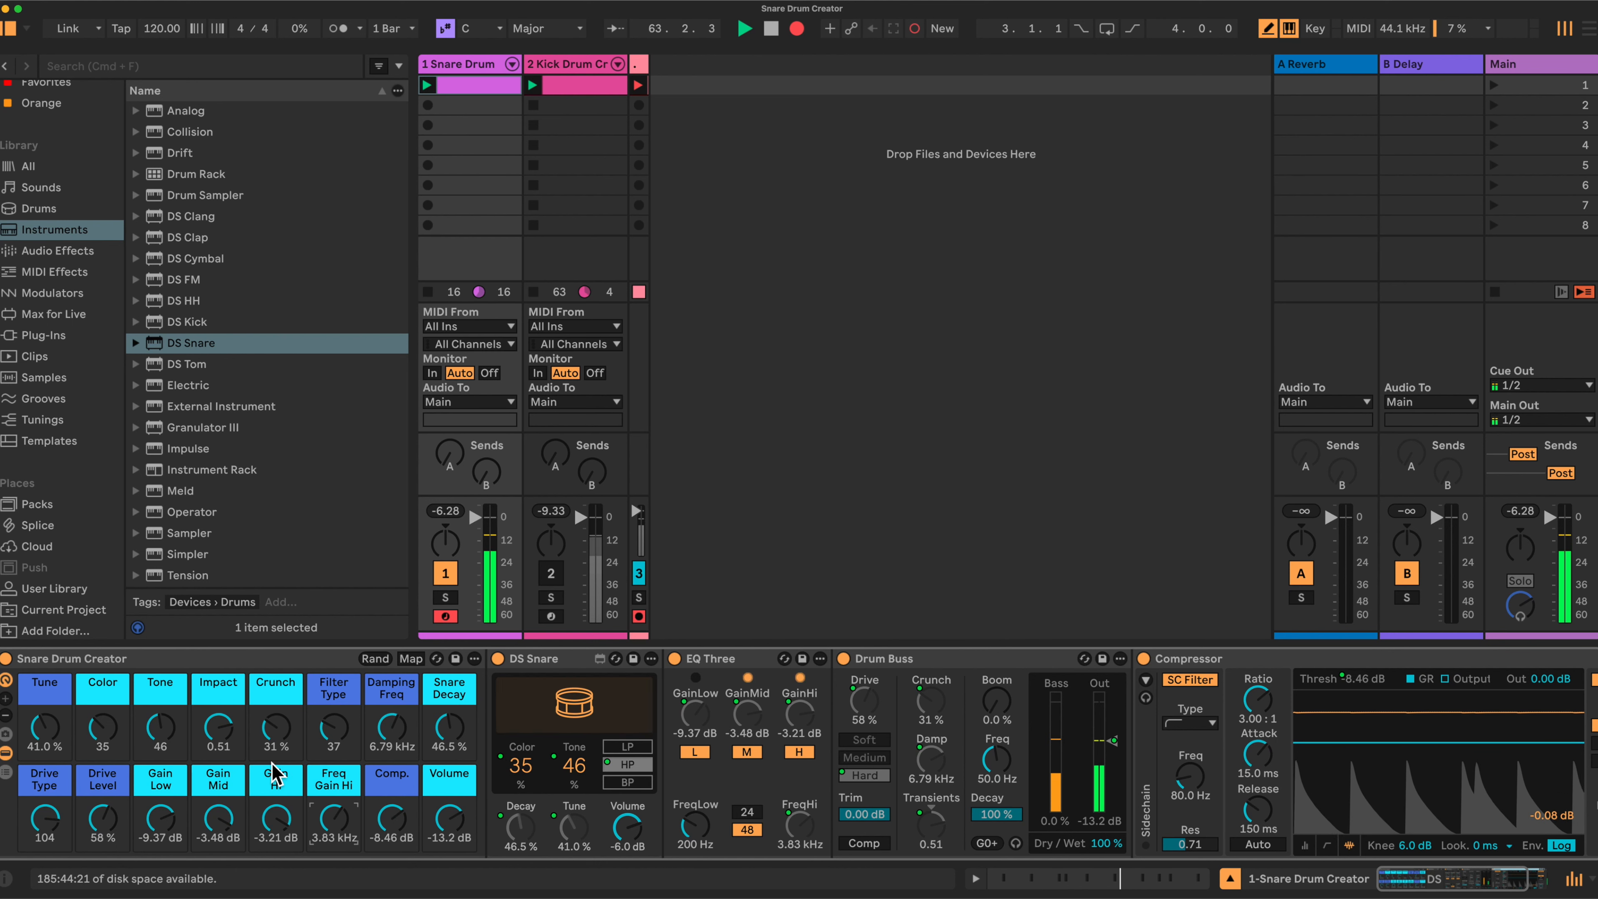
left_click_drag(276, 818, 391, 843)
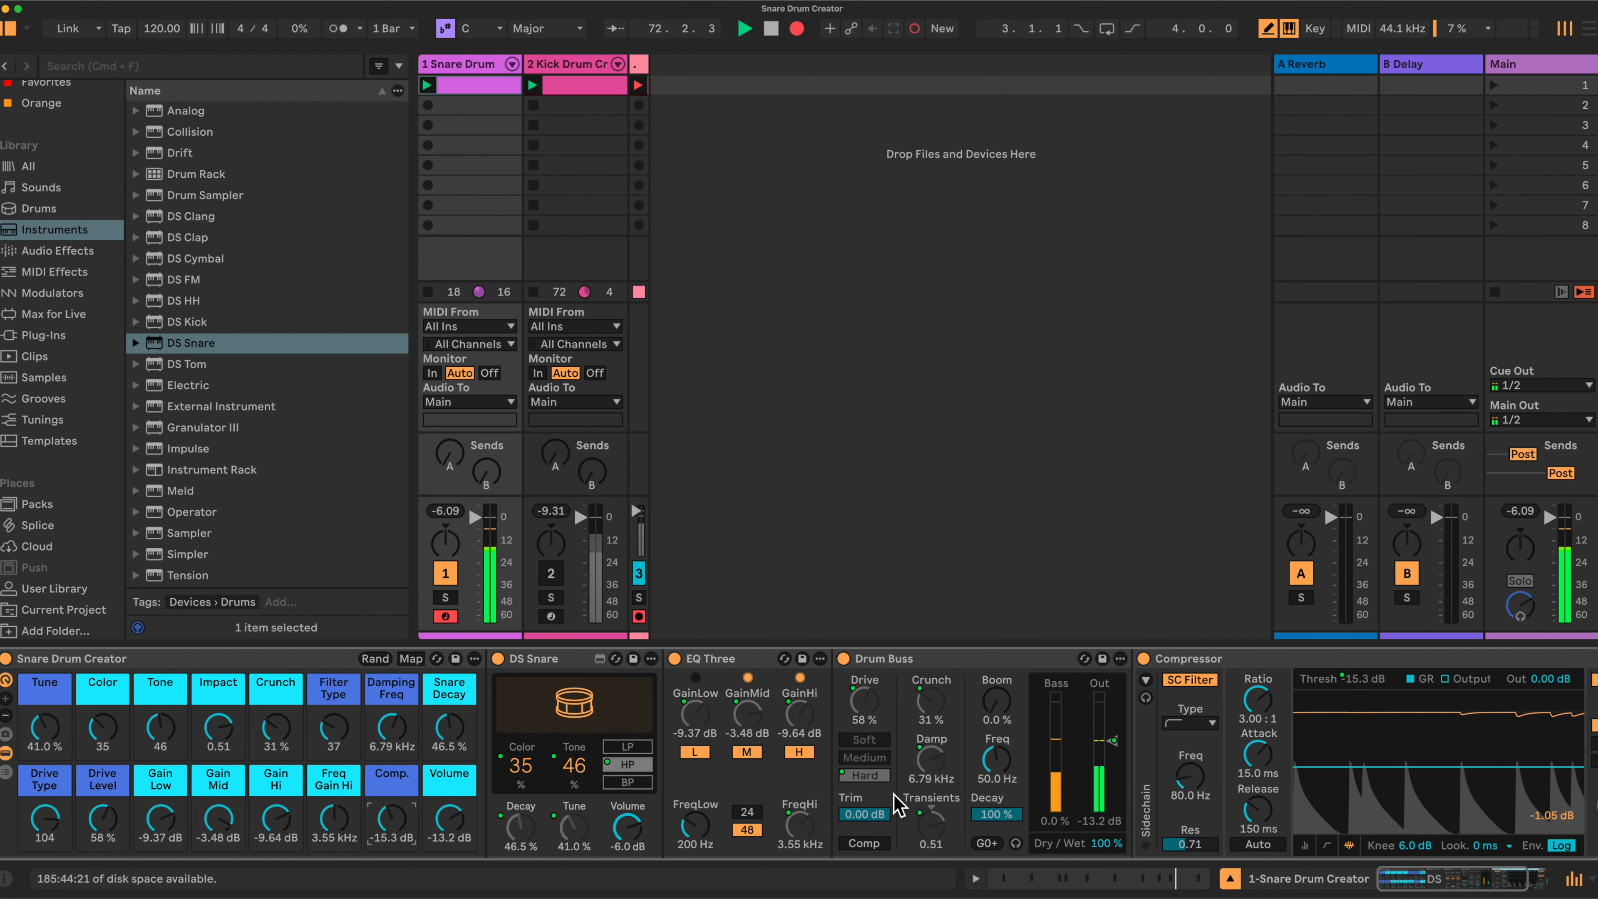
mouse_move(450, 821)
left_mouse_down()
mouse_move(450, 806)
mouse_move(392, 816)
mouse_move(448, 830)
left_mouse_up()
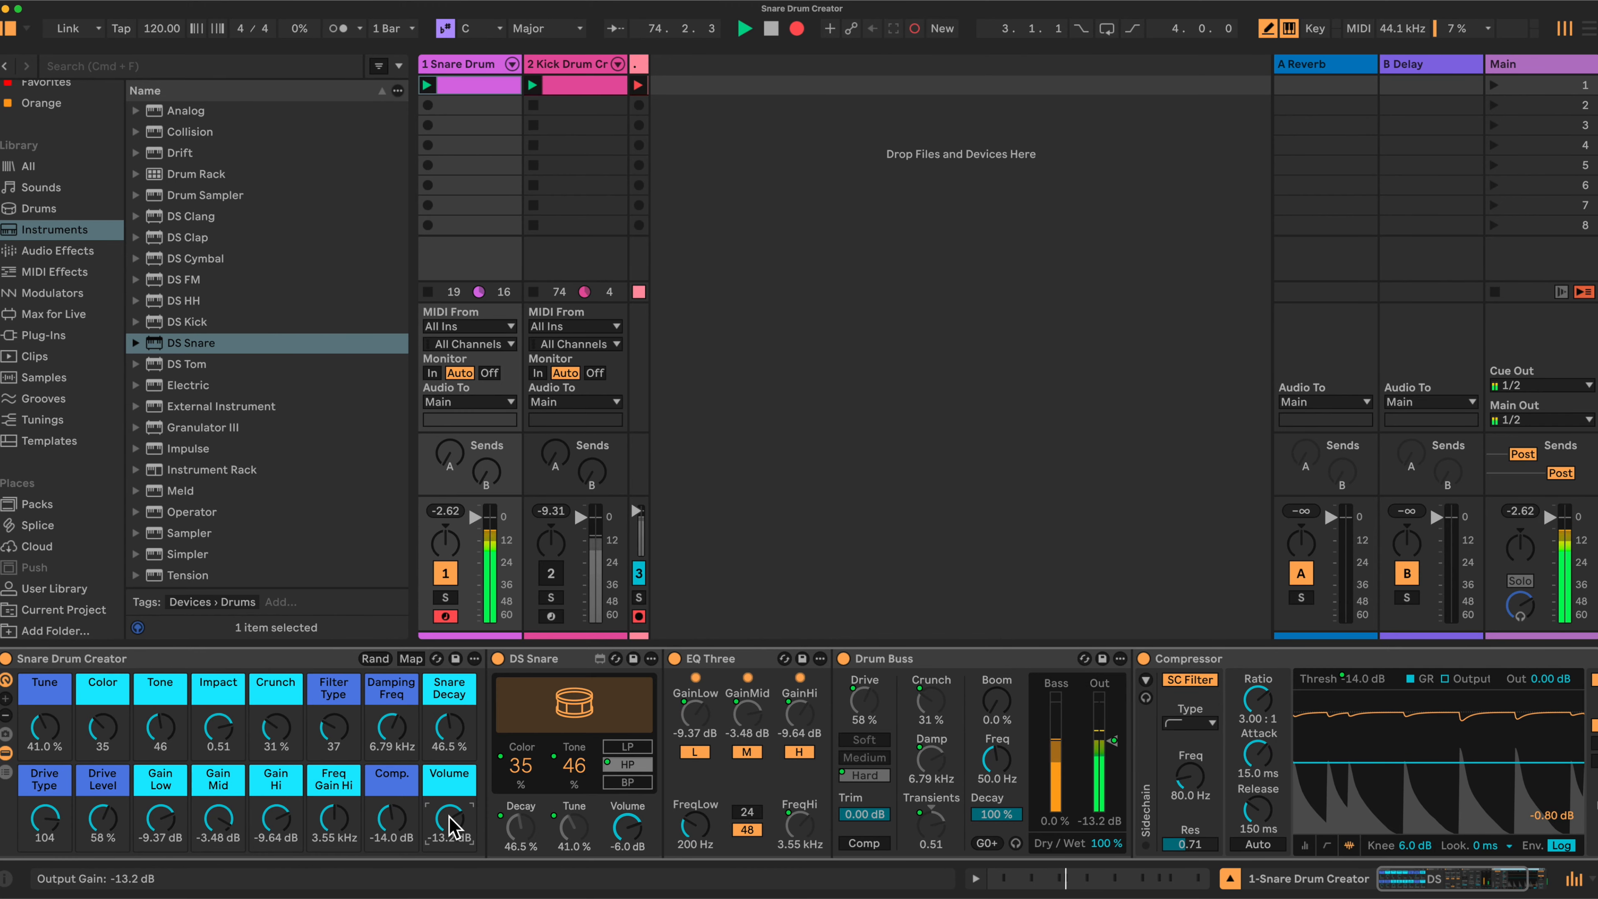
Randomize the macros twice and set Comp. -5.16 dB, Damping Freq 6.25 kHz, Snare Decay 29.9 %, Volume -9.16 dB and all three gains 0 dB.
left_click(375, 658)
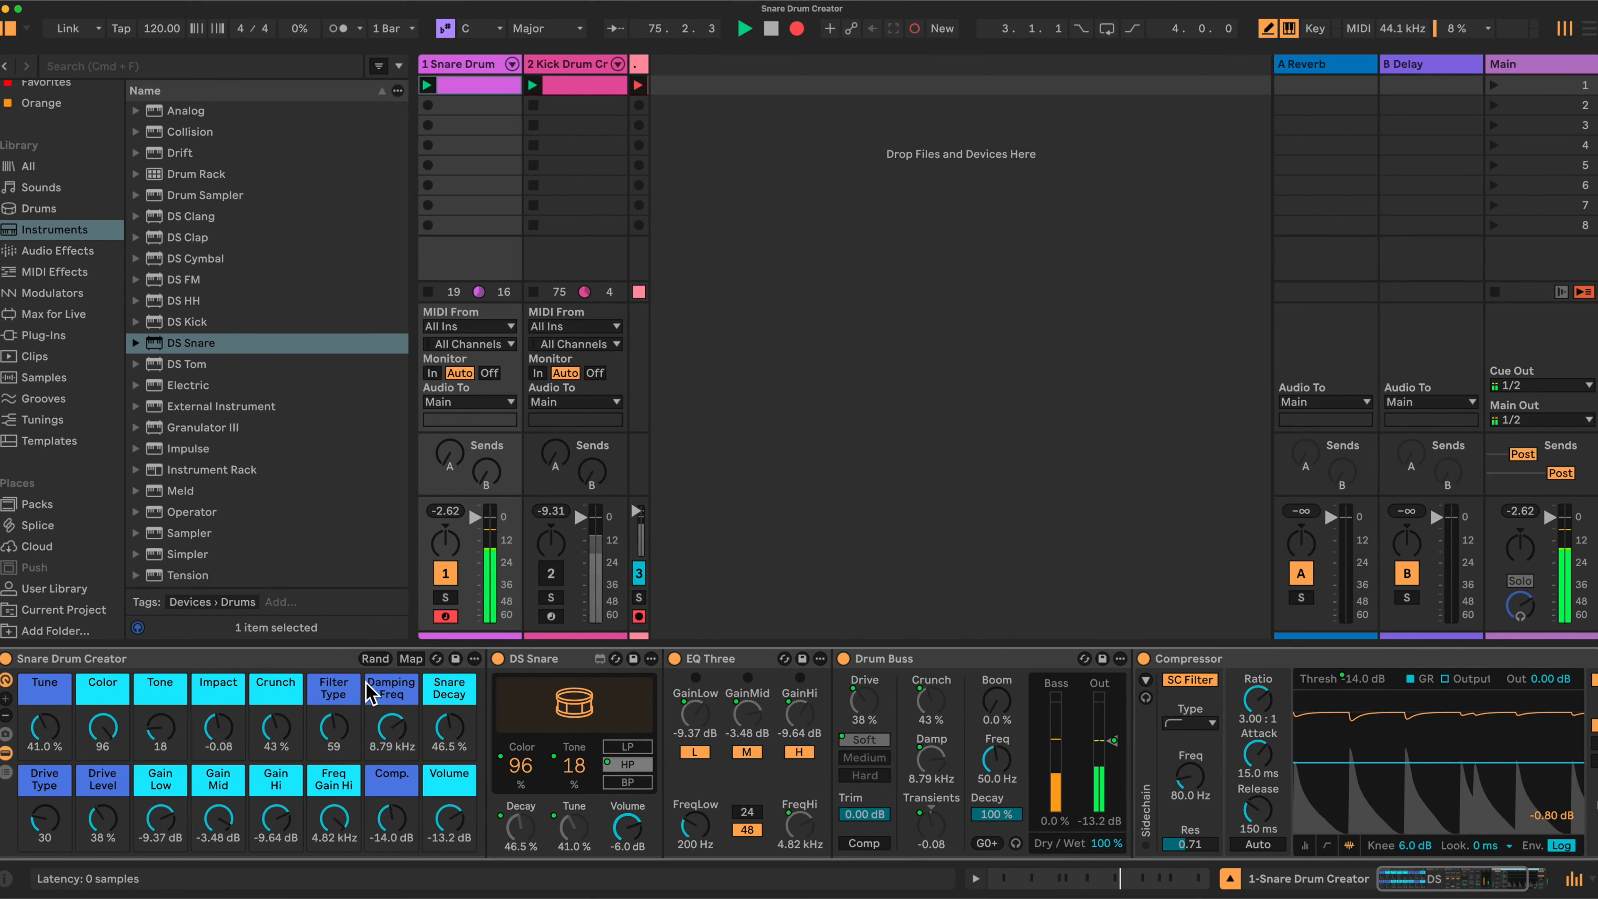
left_click(375, 659)
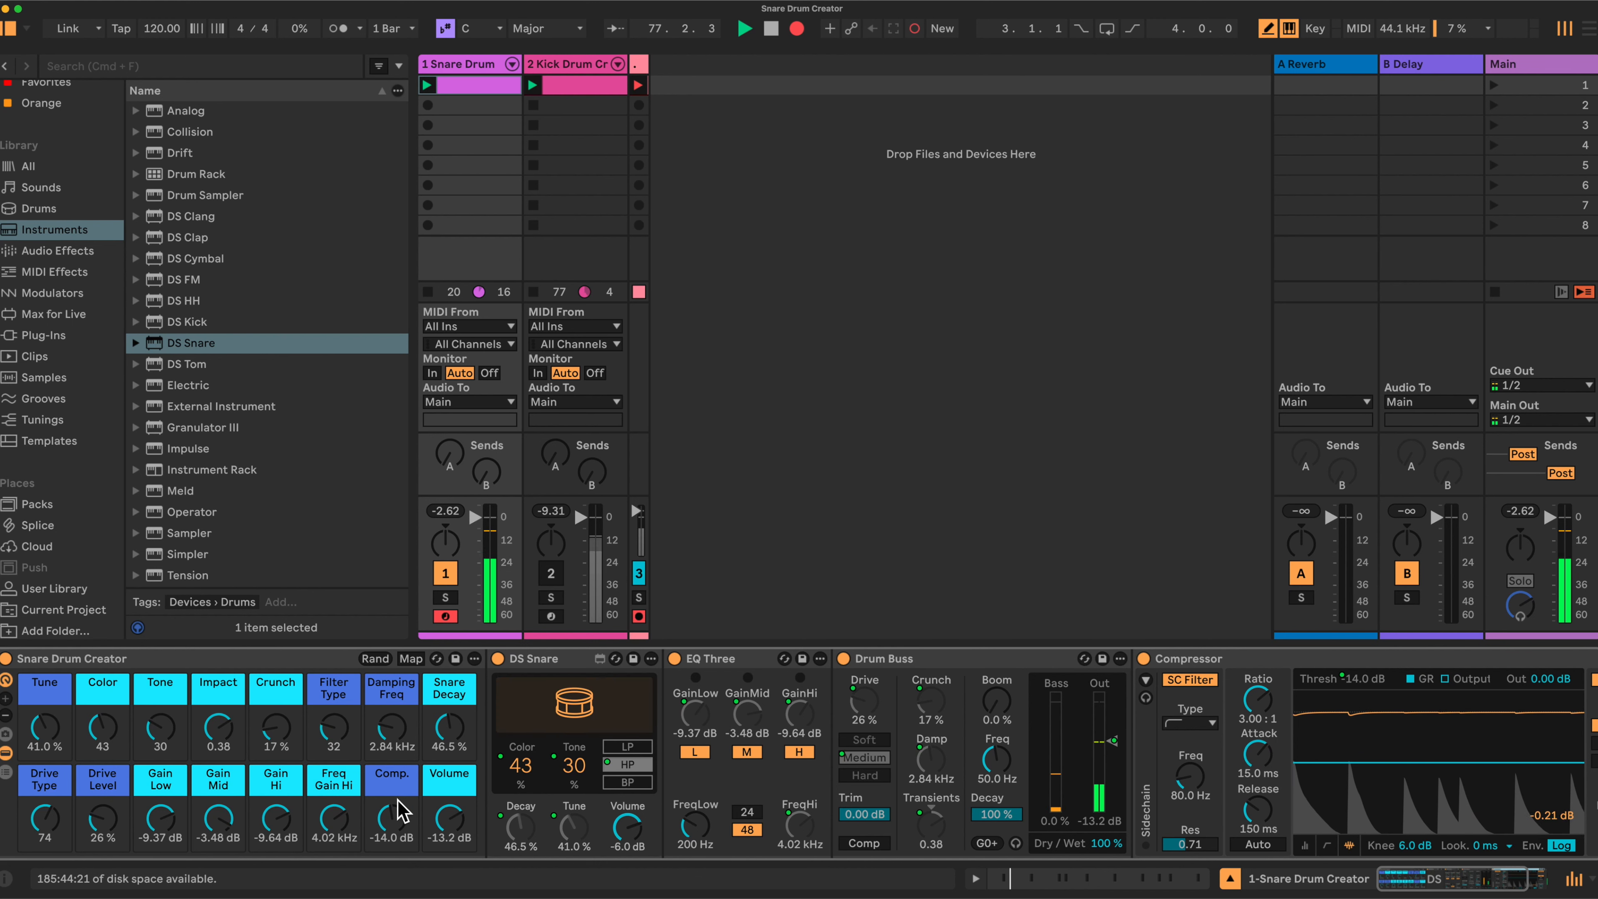
left_click_drag(394, 823, 393, 819)
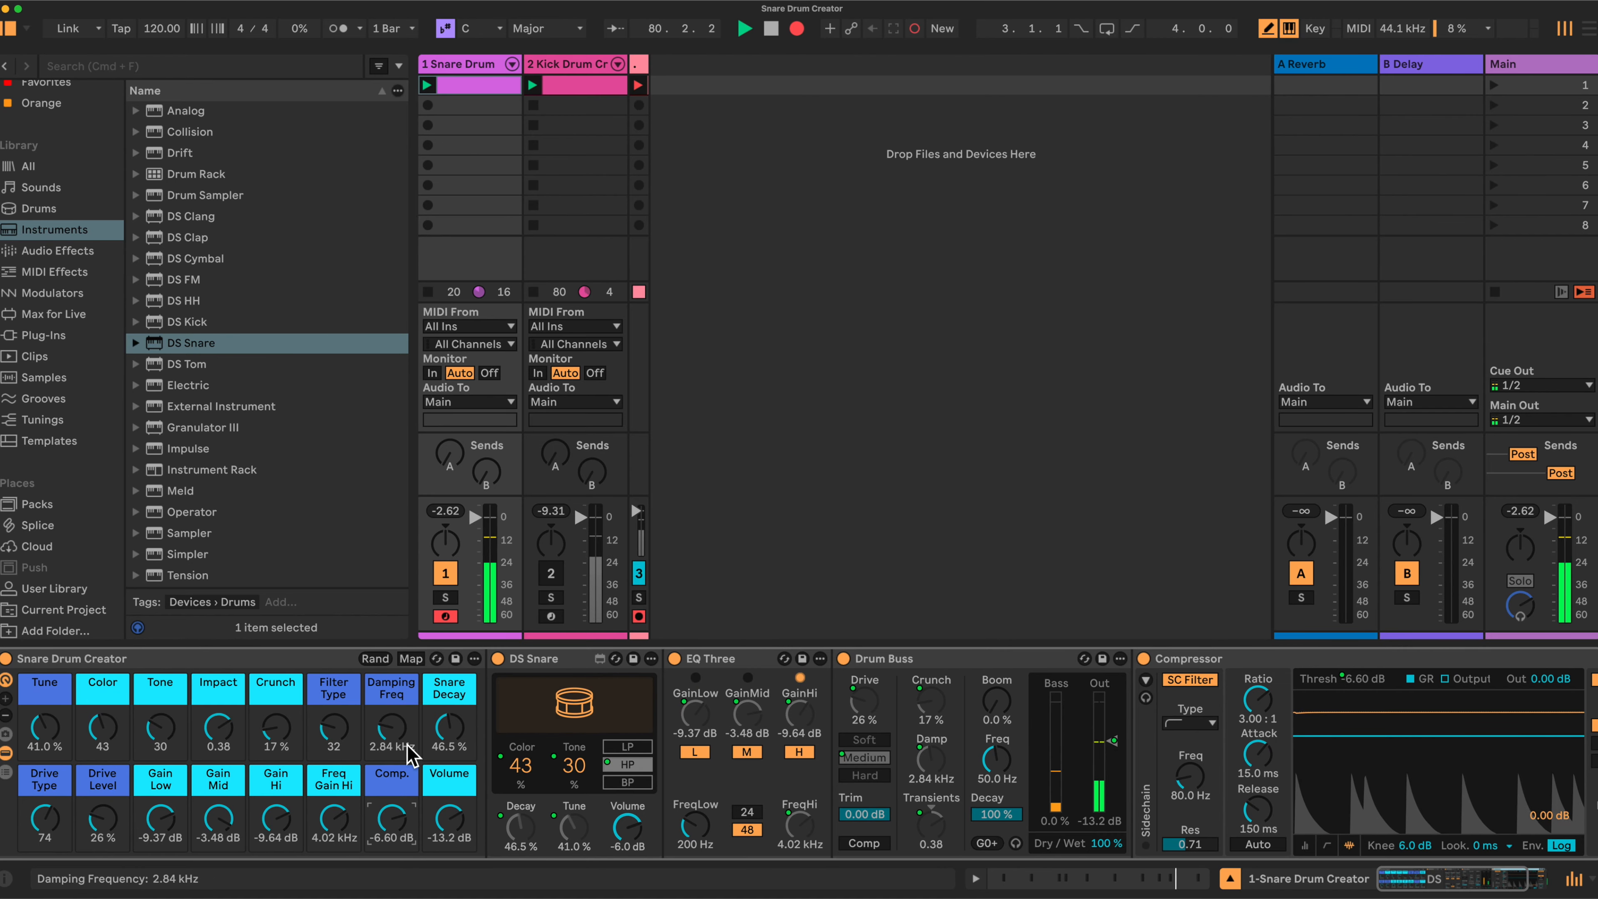
left_click_drag(451, 732, 392, 699)
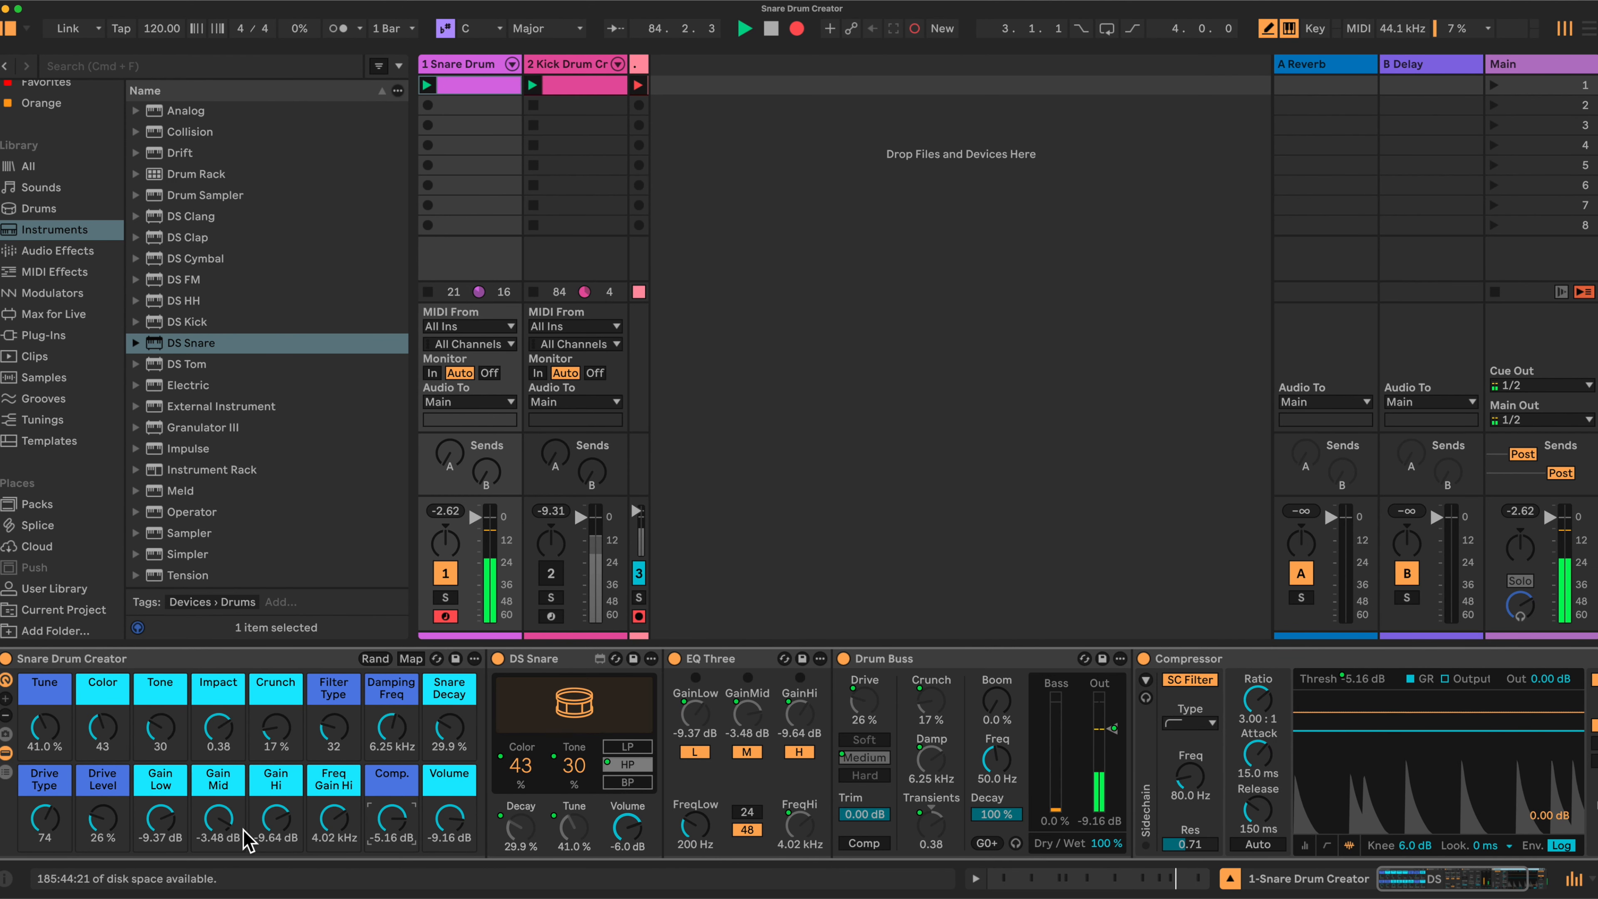
left_click_drag(286, 818, 286, 777)
double_click(218, 818)
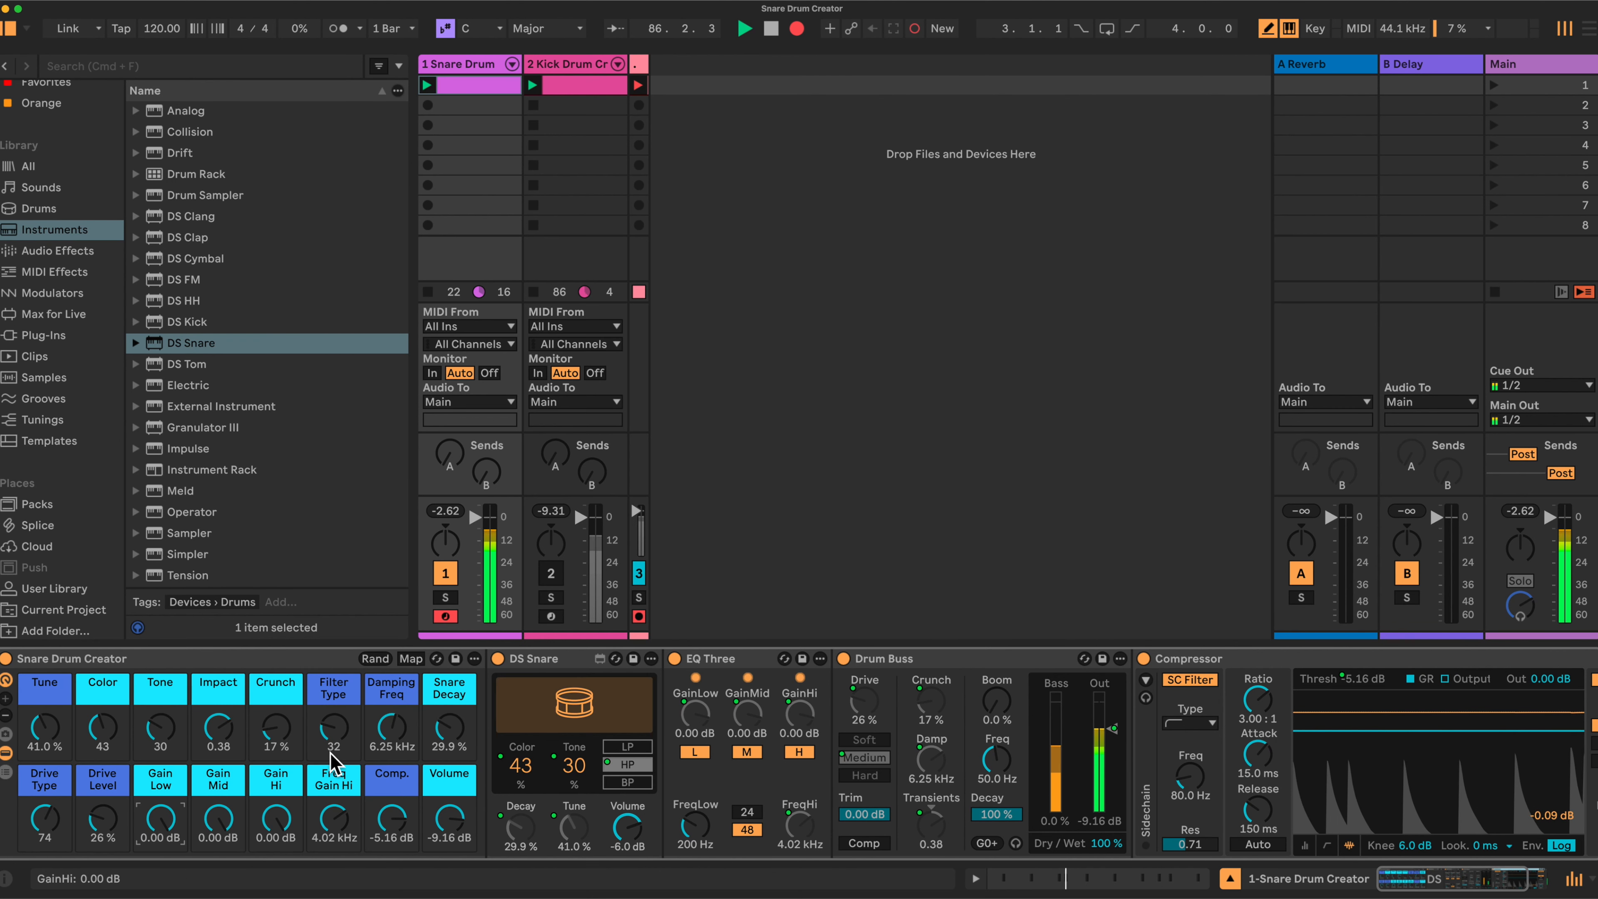
Randomize the snare rack's macros several more times to audition variations, raising Snare Decay to 53.5 %.
left_click(376, 659)
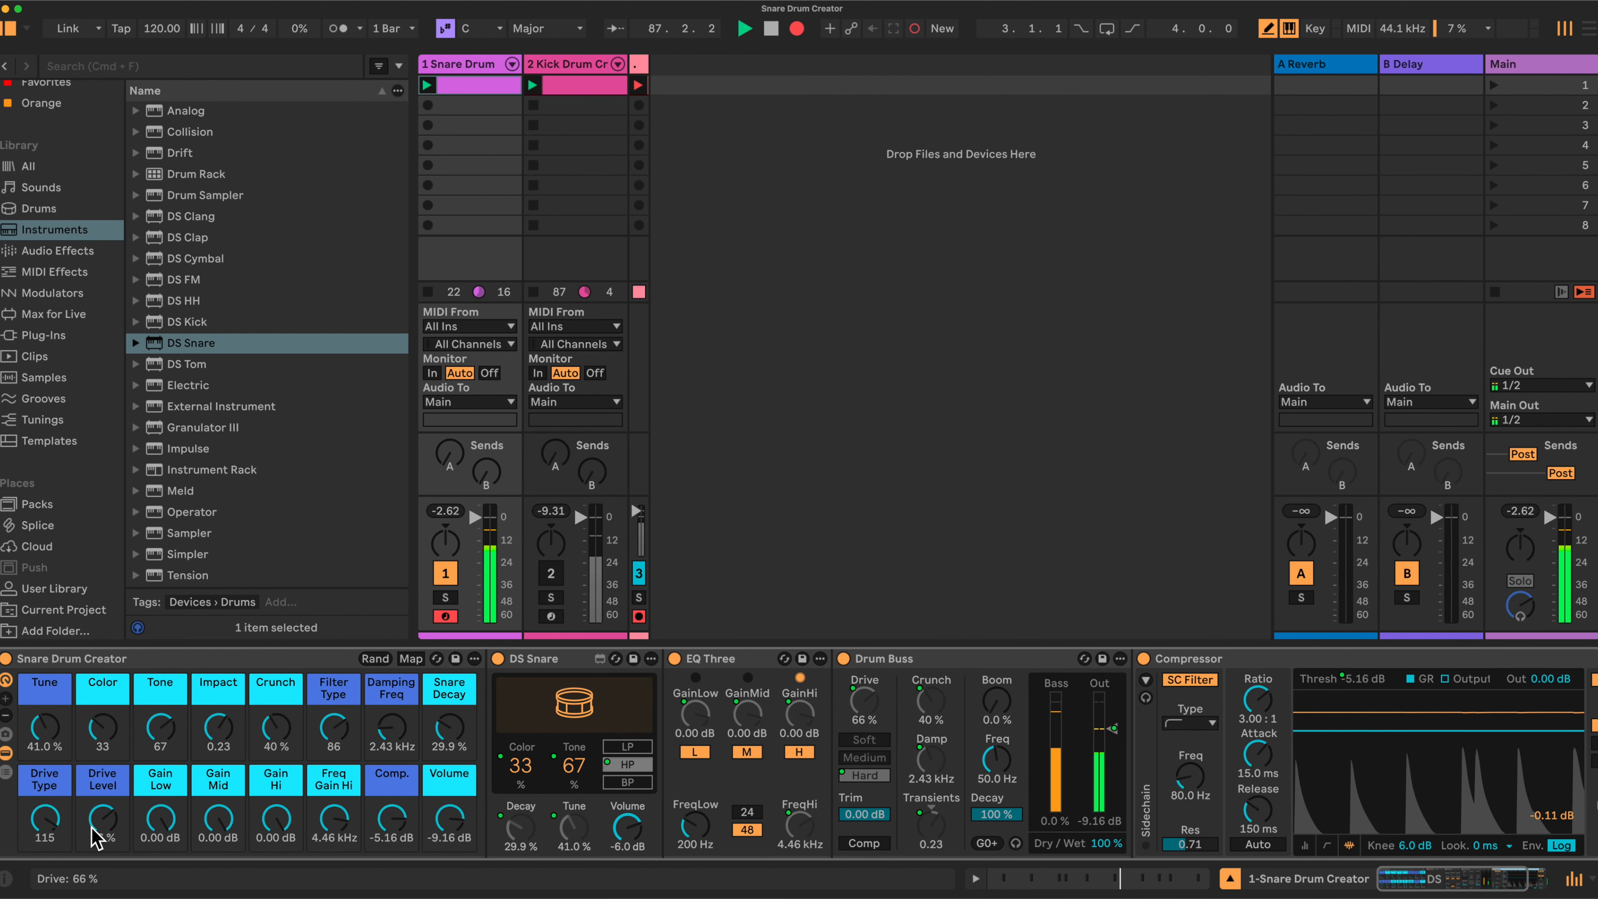
left_click(377, 659)
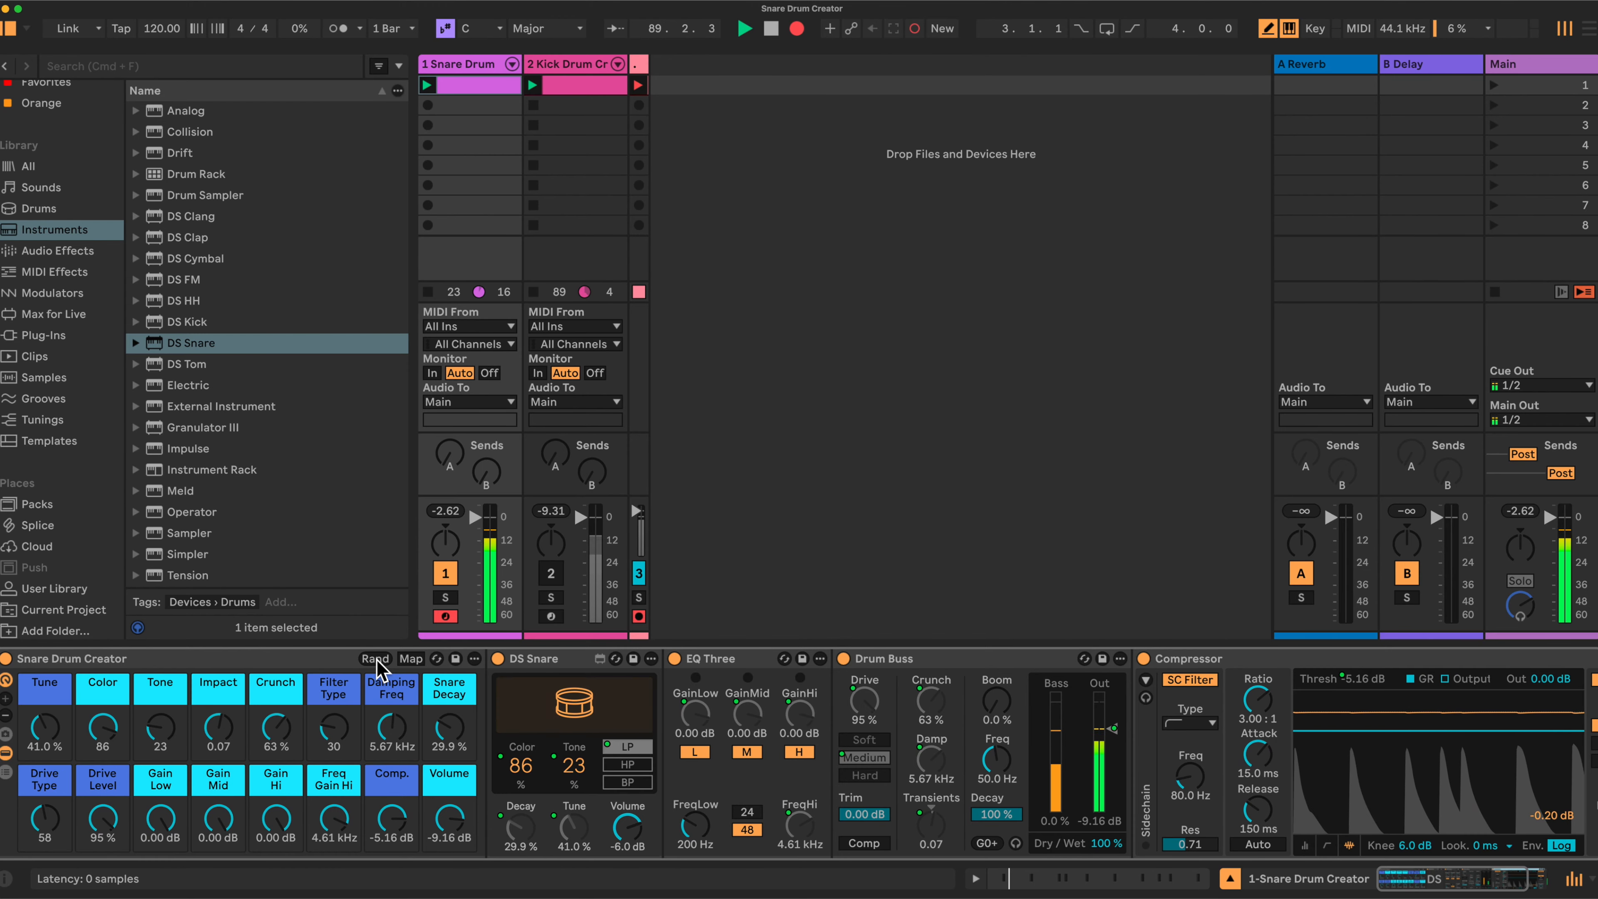
left_click(376, 659)
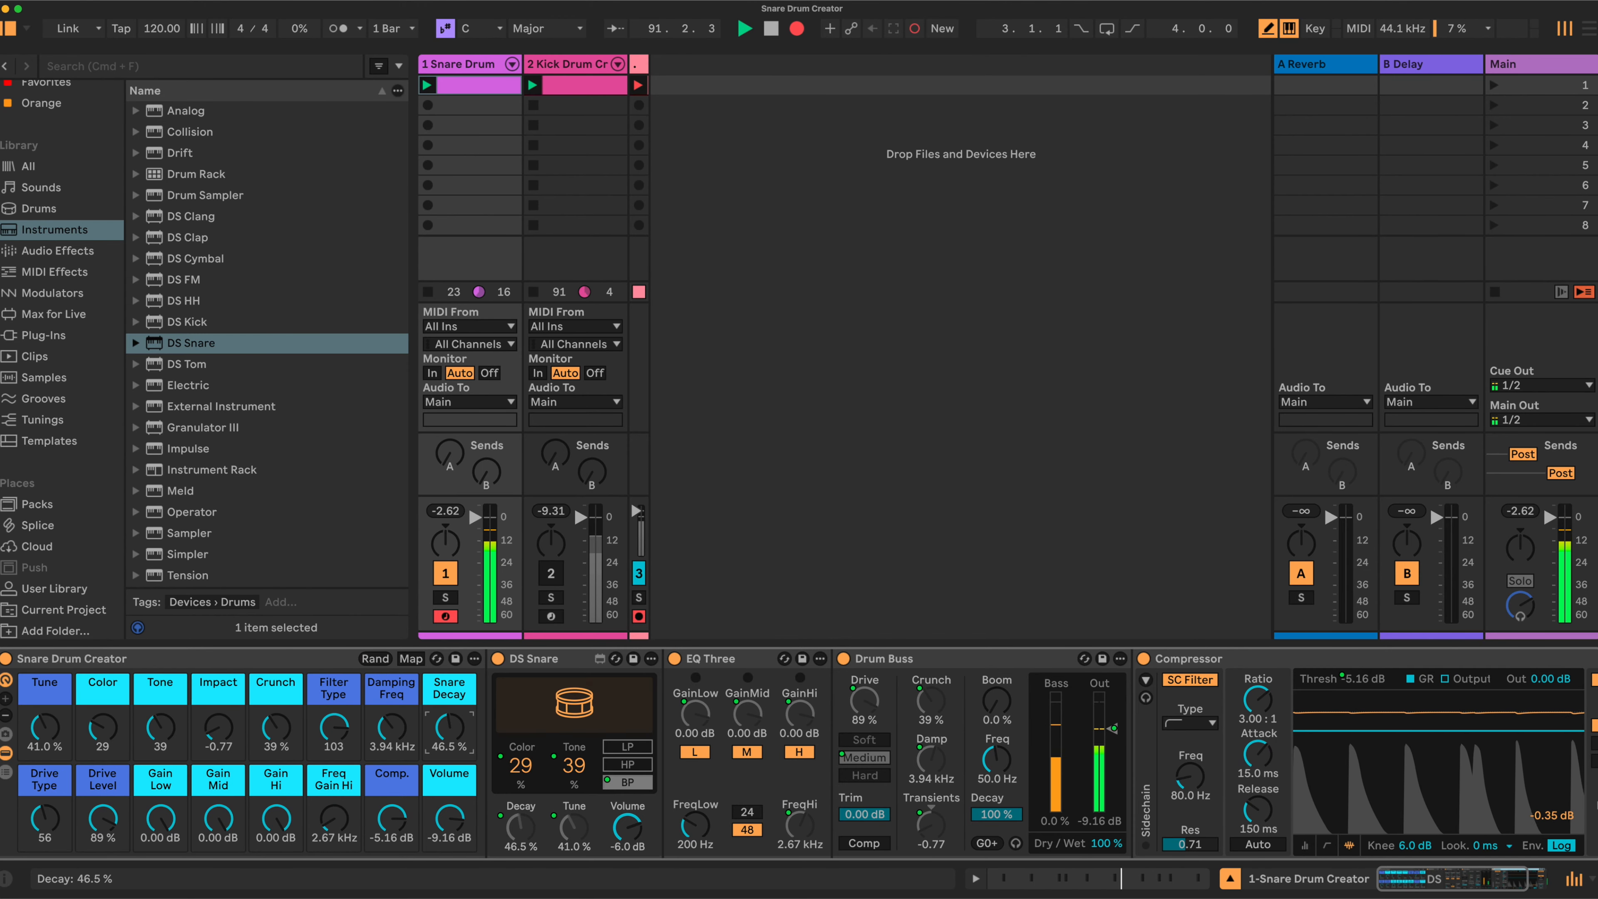
left_click(376, 659)
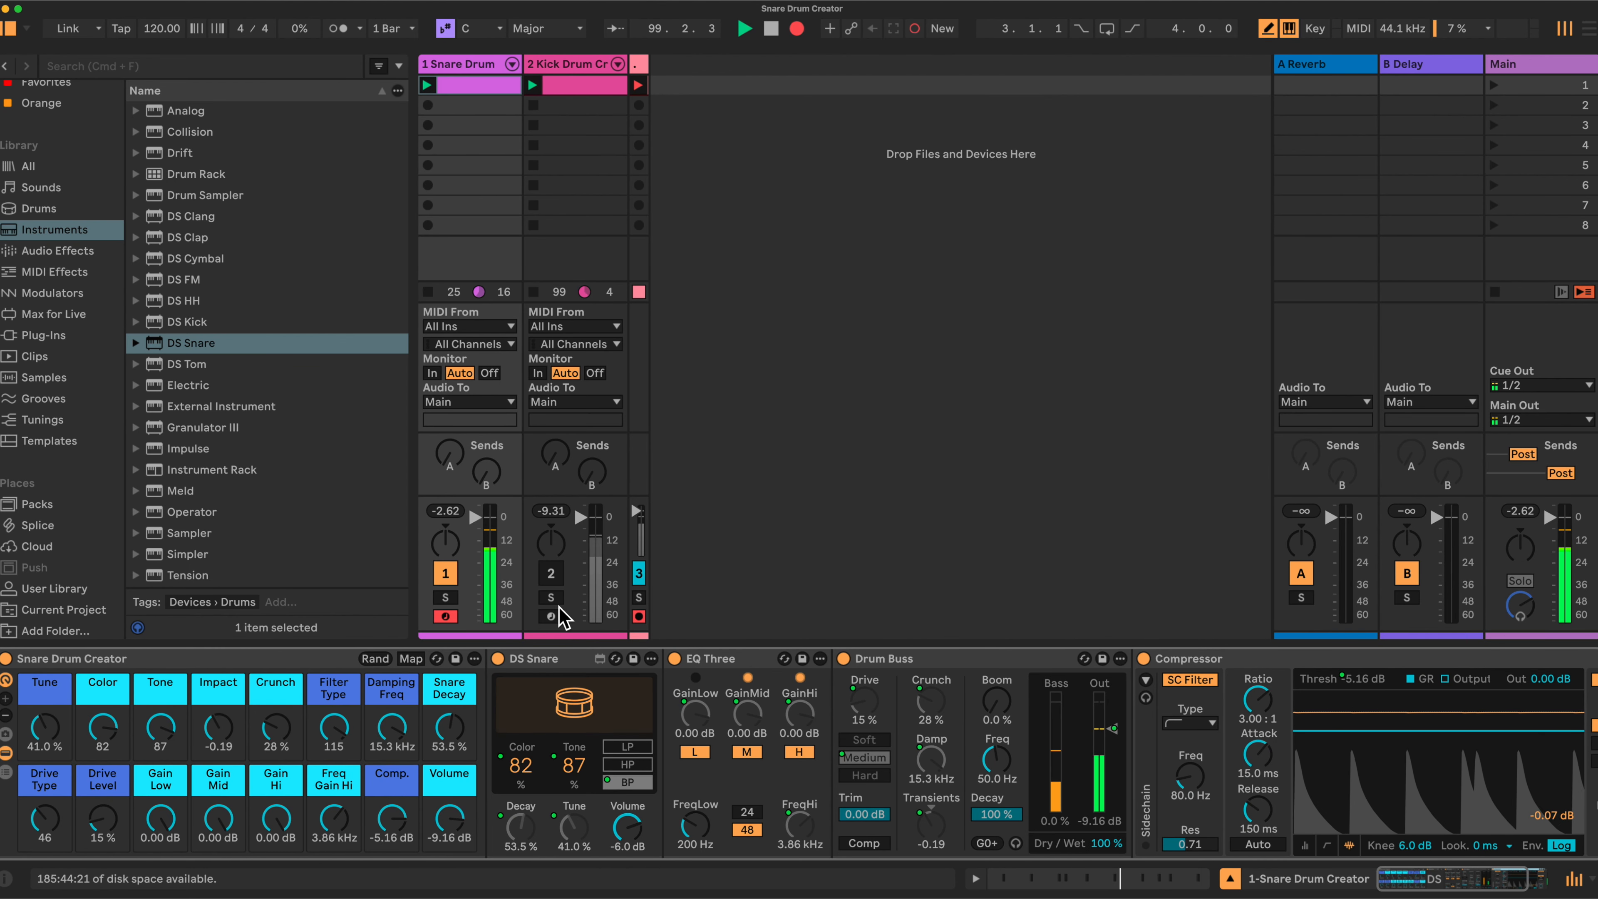
Unmute the kick drum track and look through the devices in its Kick Drum Creator rack.
left_click(550, 573)
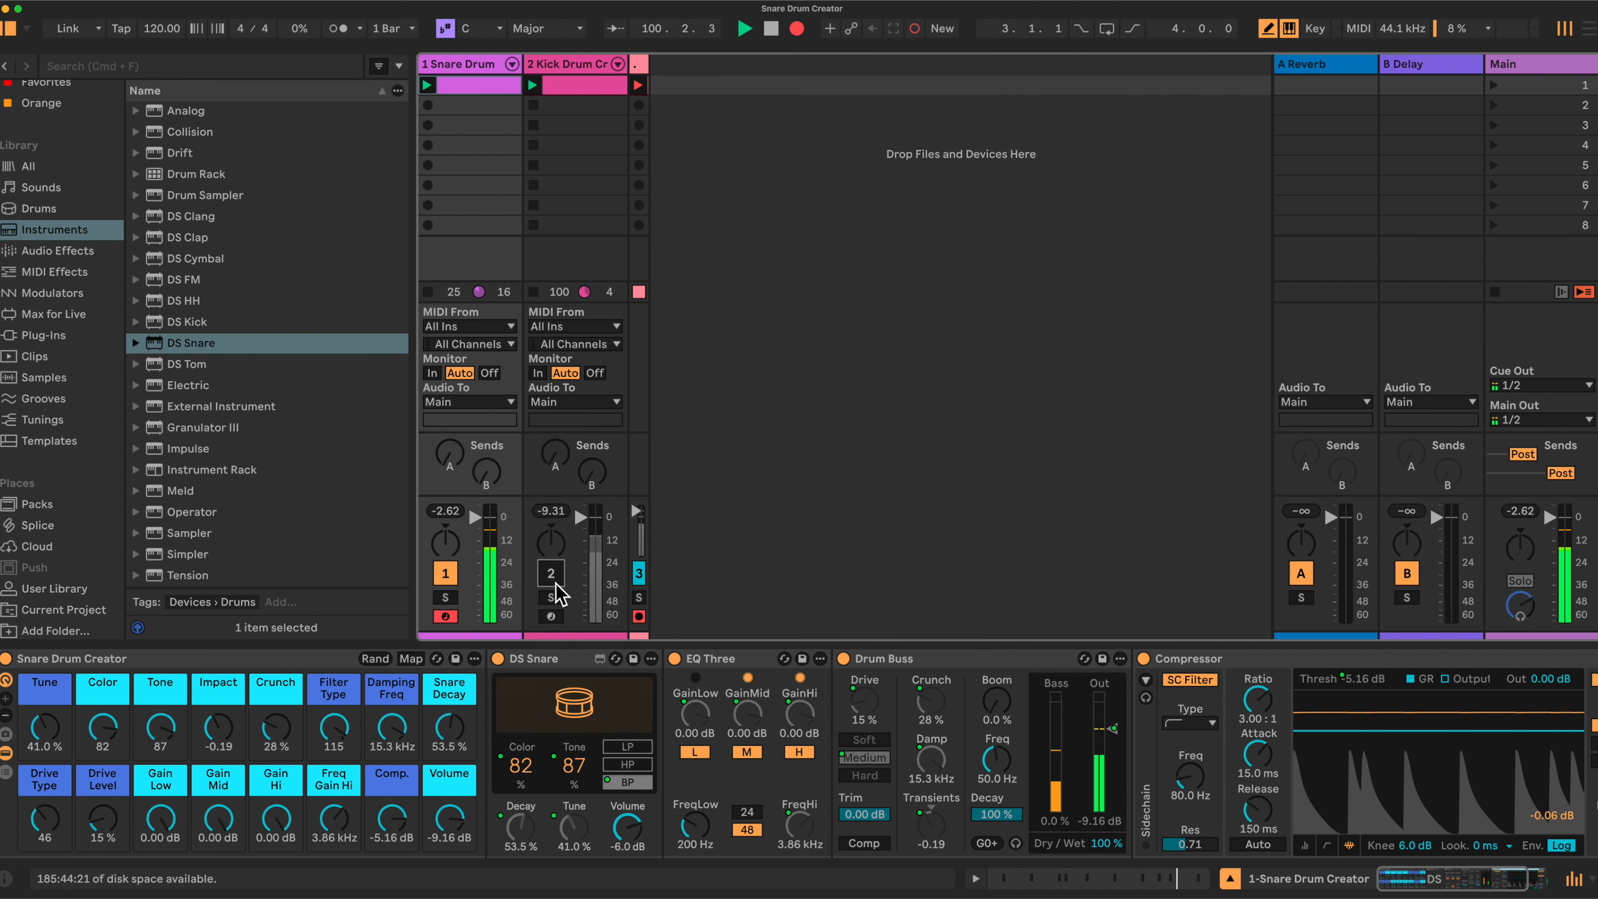
left_click(581, 64)
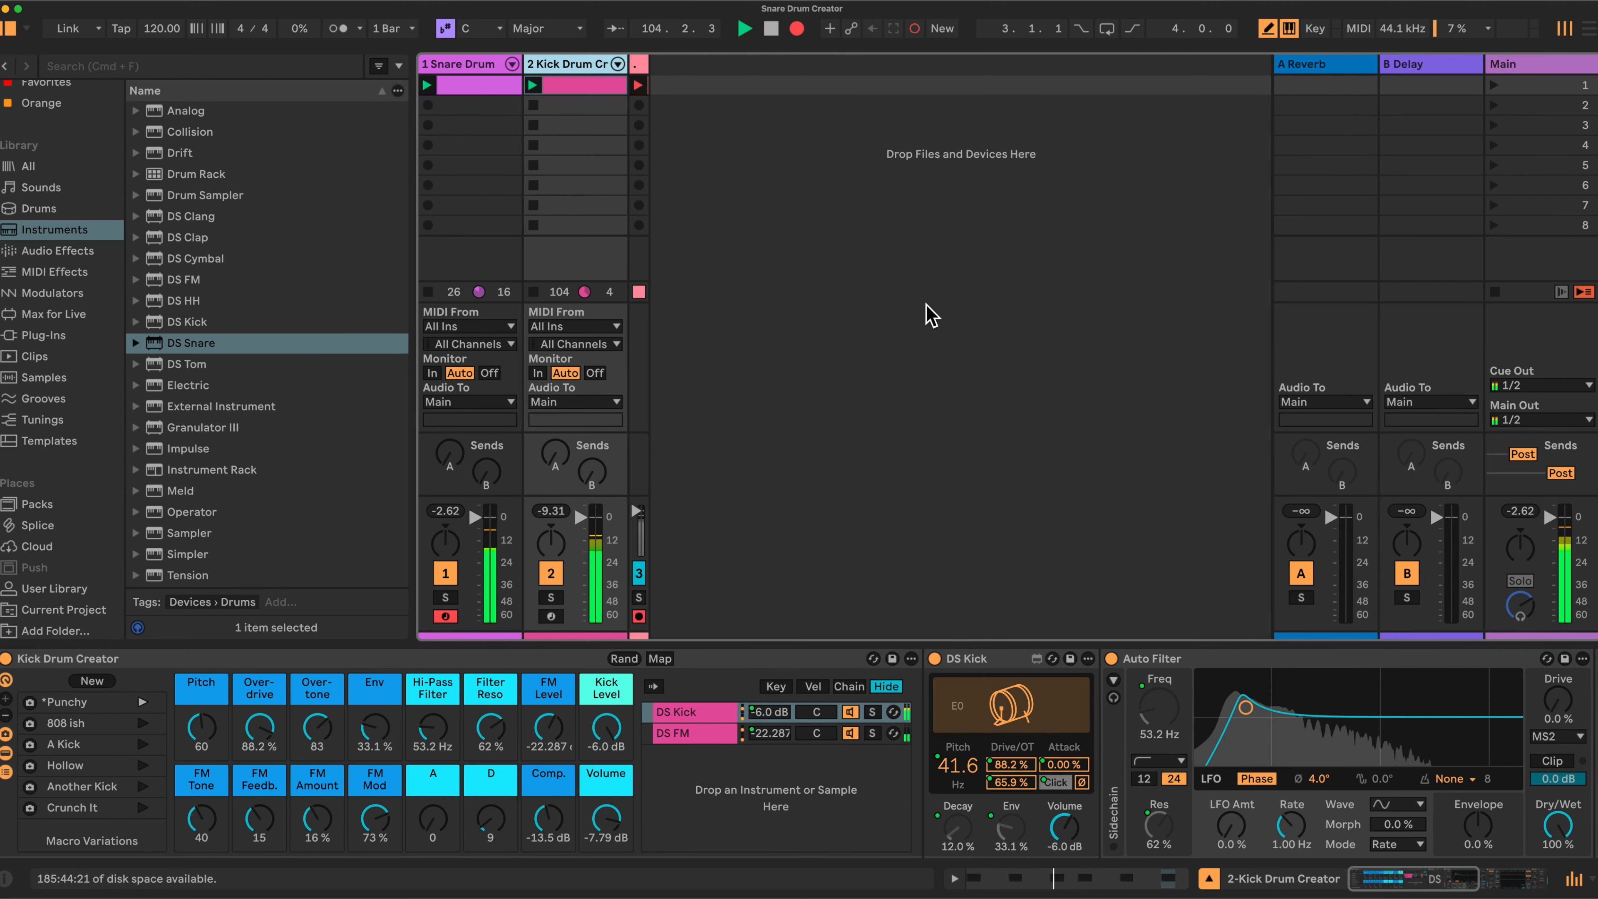
scroll(963, 755, "right", 10)
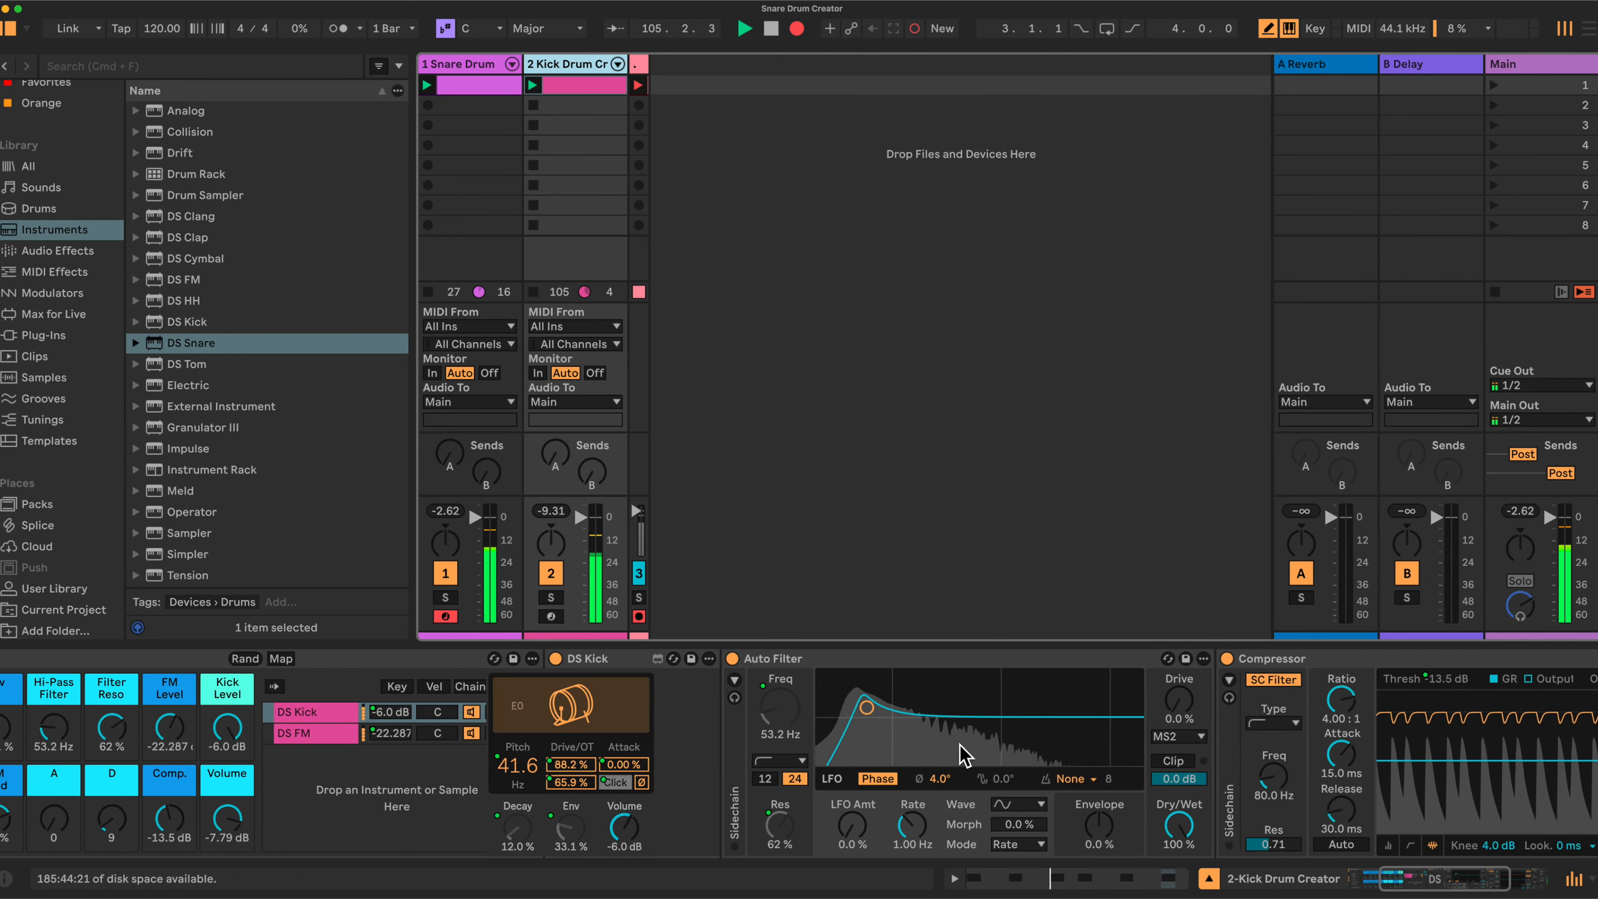
scroll(963, 755, "left", 8)
scroll(960, 754, "left", 5)
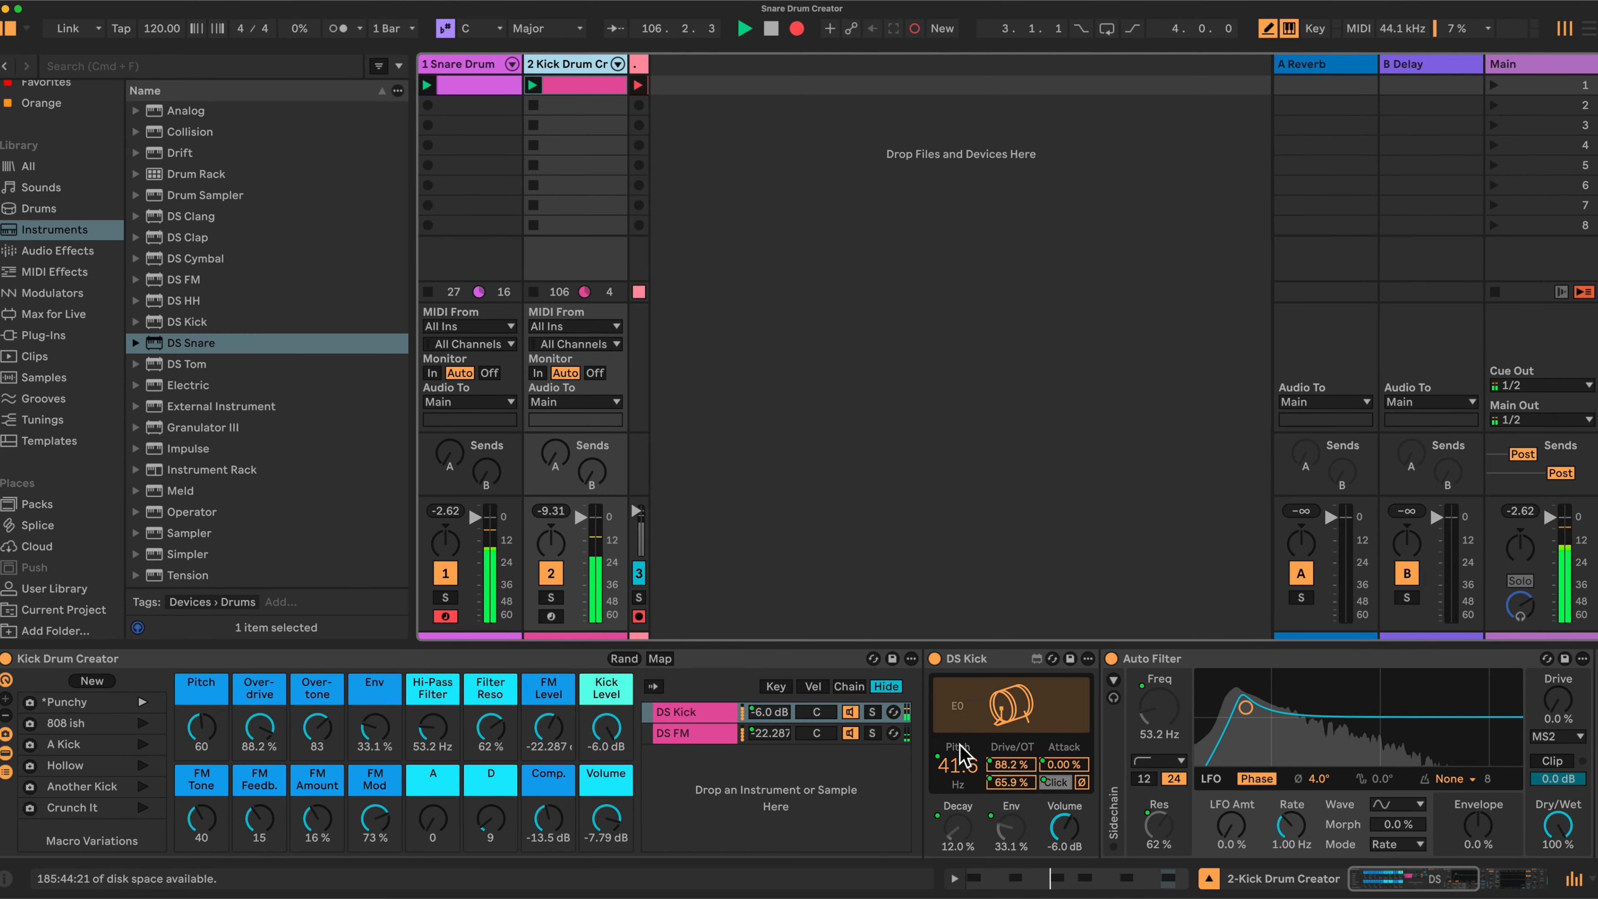
Return to the snare drum track and randomize its rack macros against the kick.
left_click(477, 66)
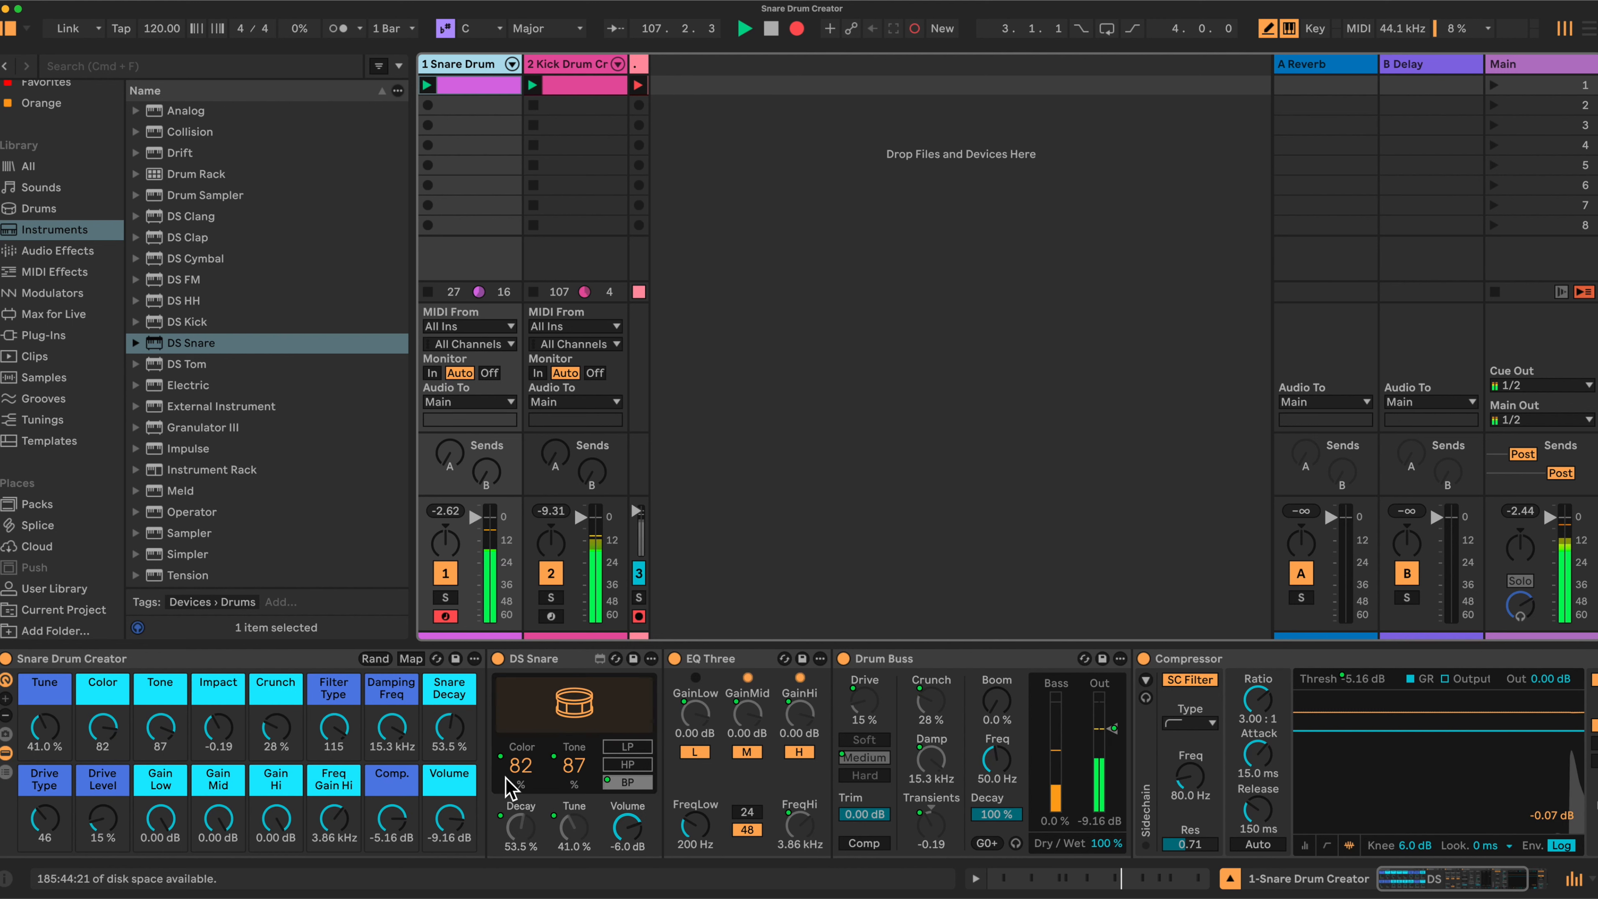
left_click(375, 658)
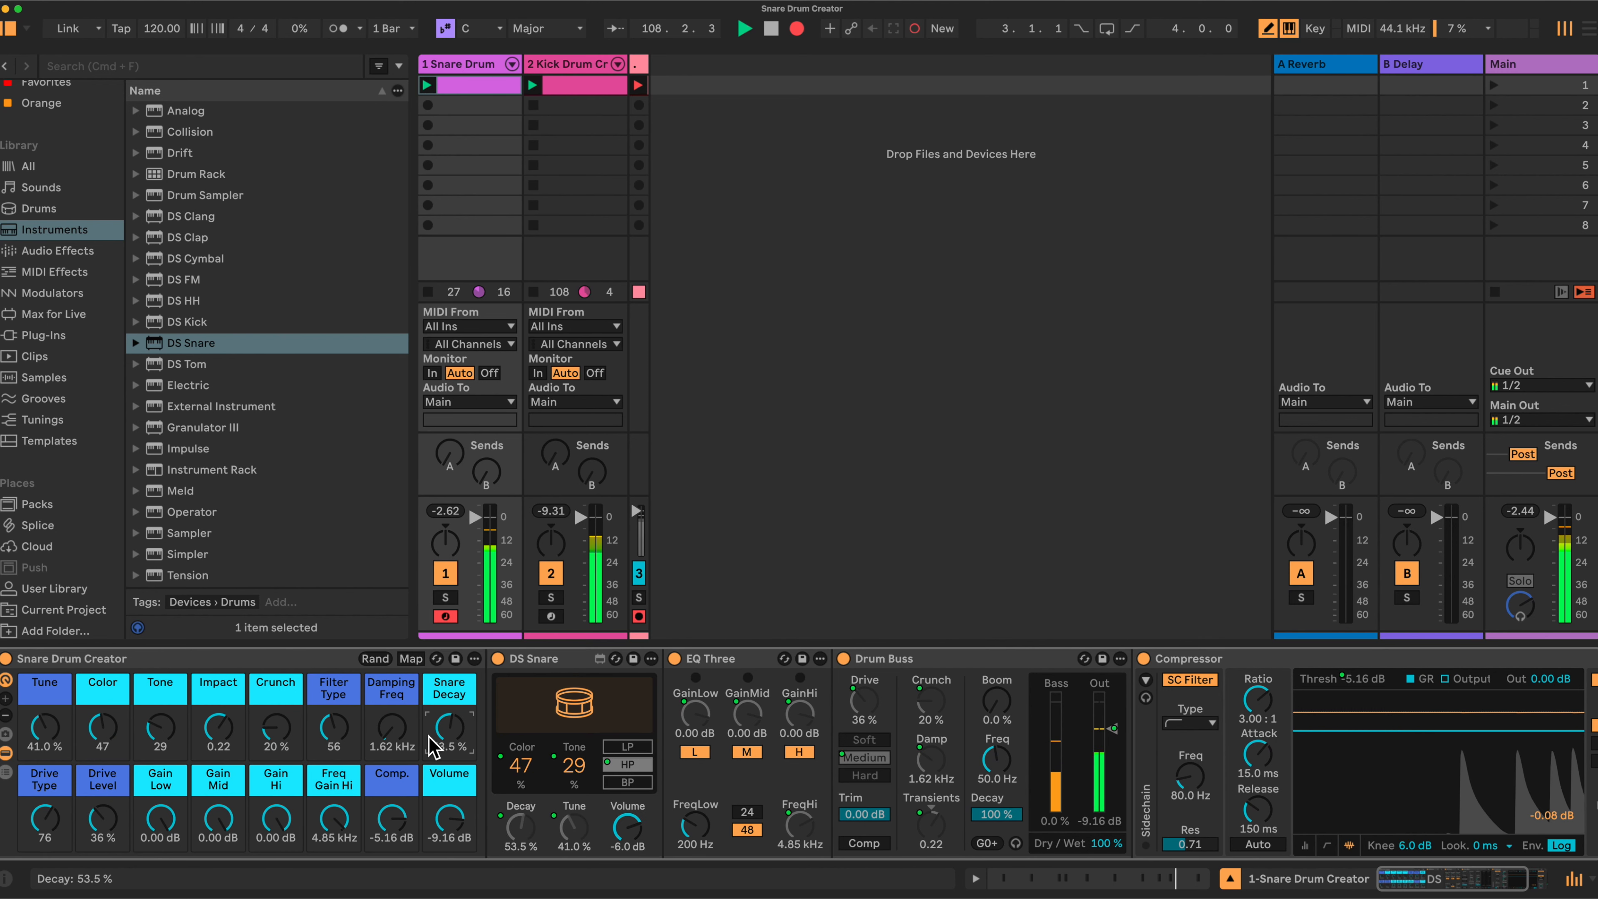
Set the snare rack's Snare Decay to 37.8 % and Volume to -7.82 dB, and lower the Comp. threshold slightly.
left_click_drag(449, 727, 449, 749)
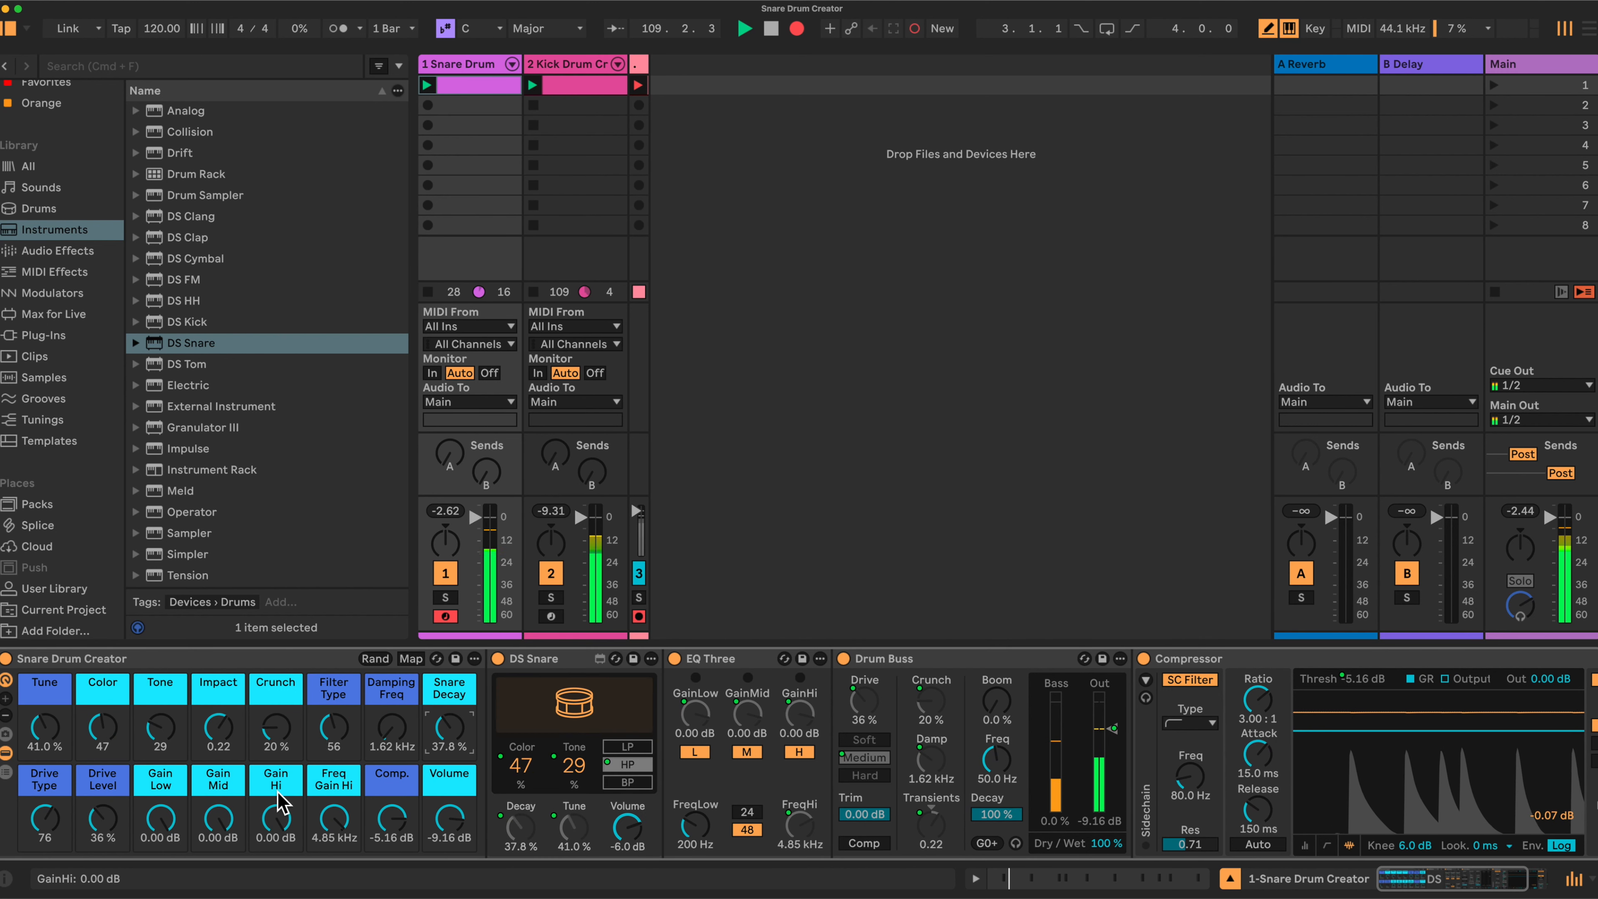
left_click_drag(403, 830, 403, 859)
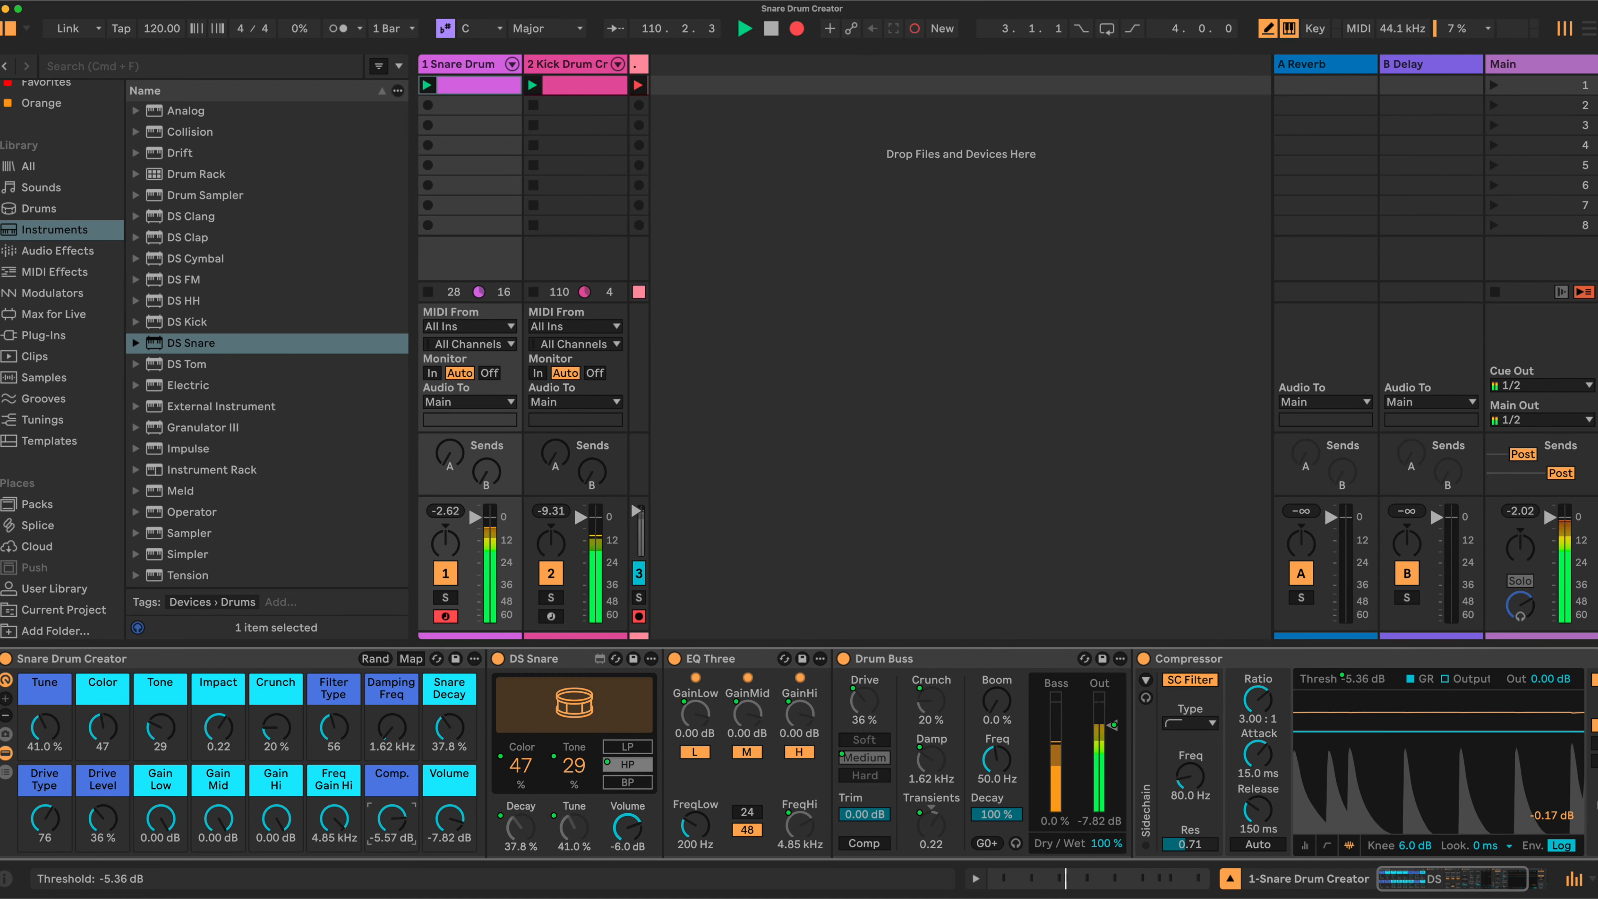
mouse_move(102, 728)
left_mouse_down()
mouse_move(103, 686)
mouse_move(102, 724)
left_mouse_up()
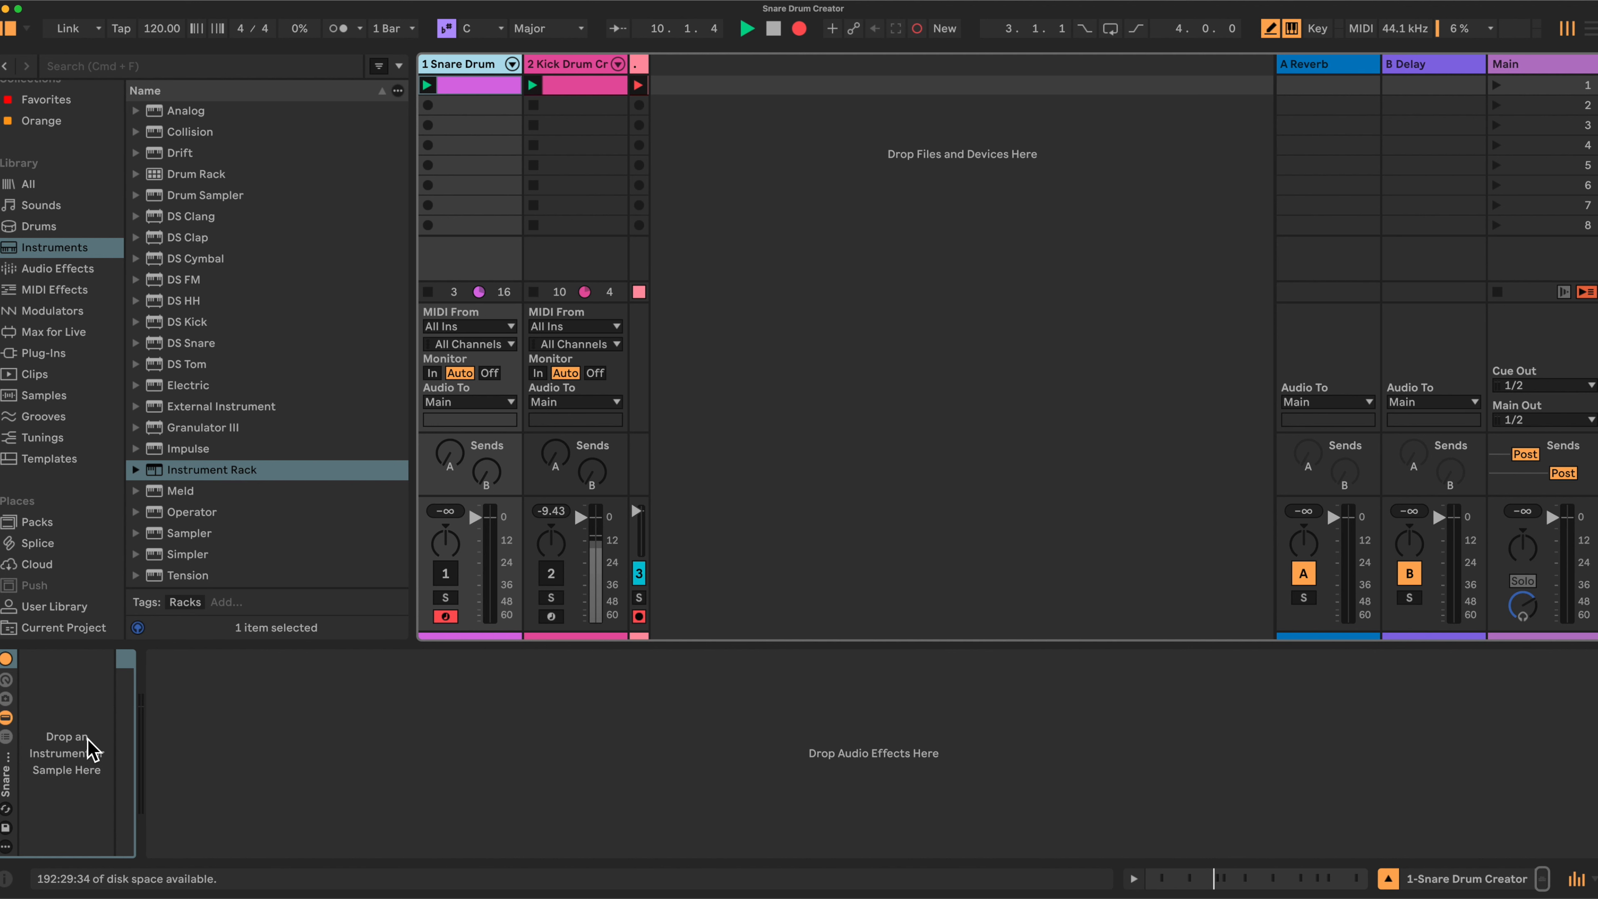
Show the macro controls of the empty Instrument Rack on the snare track and view the Tune macro's color and randomization options.
left_click(6, 681)
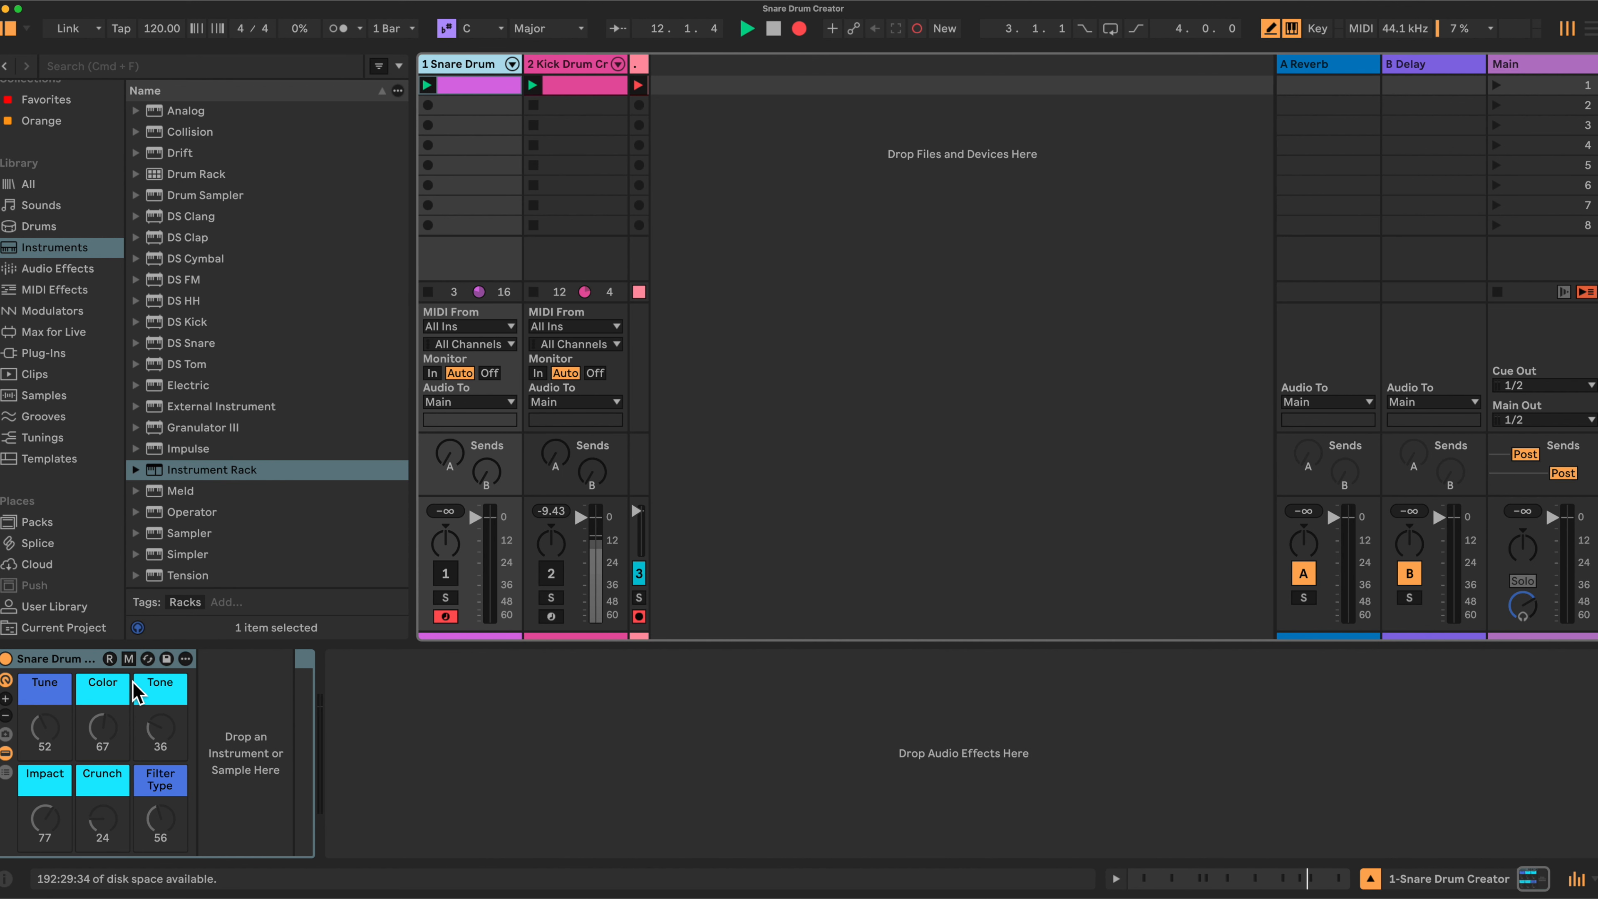
right_click(56, 687)
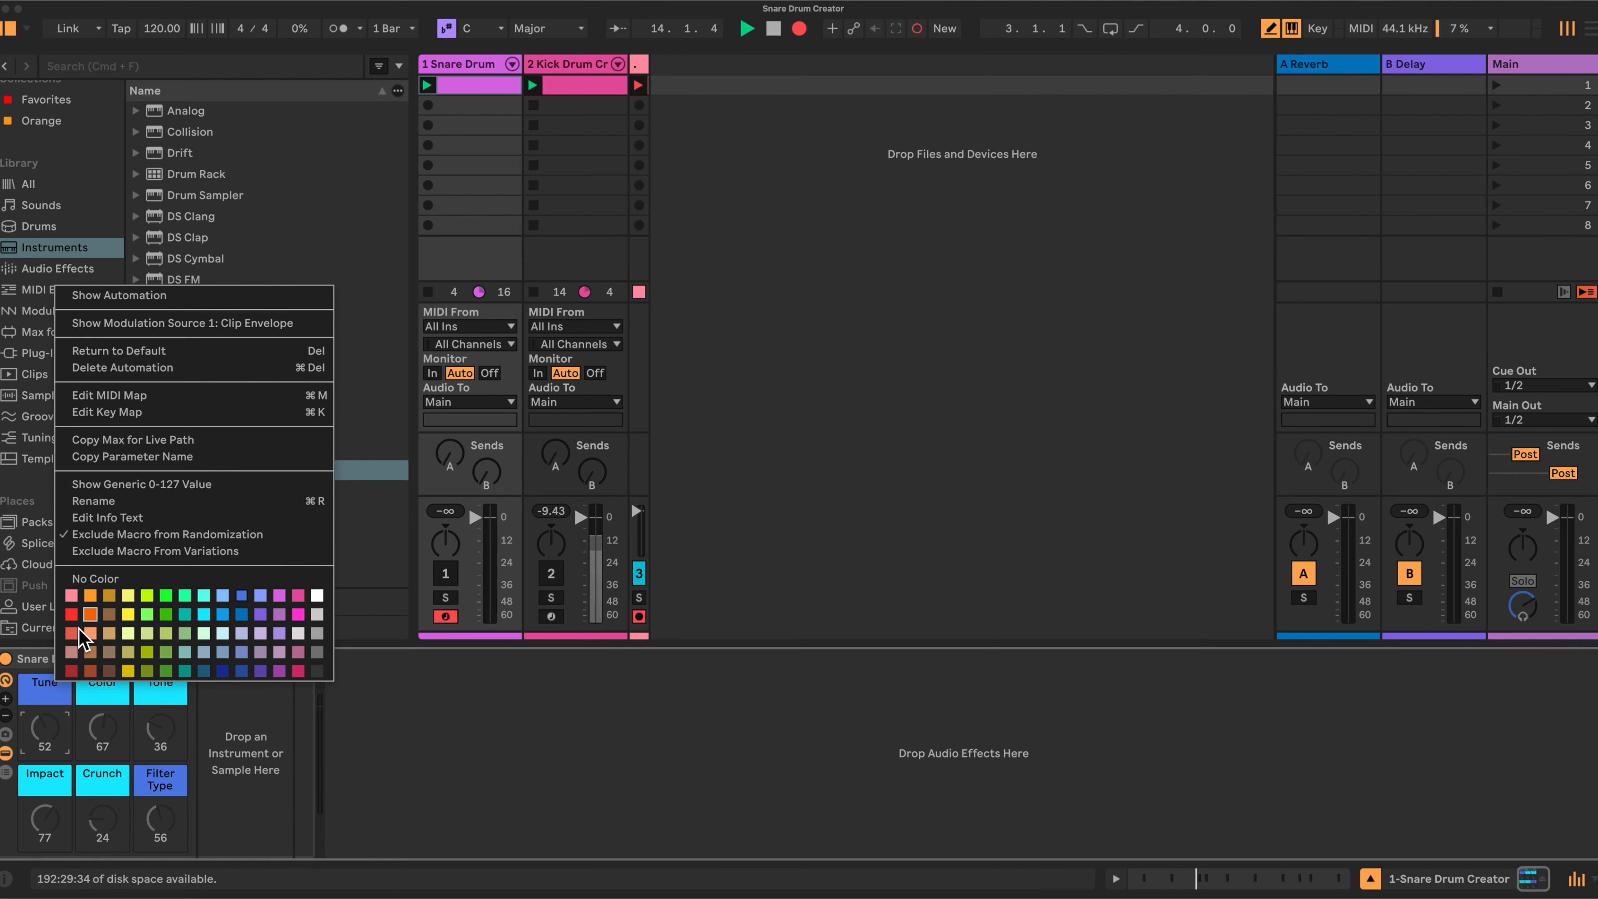
left_click(39, 658)
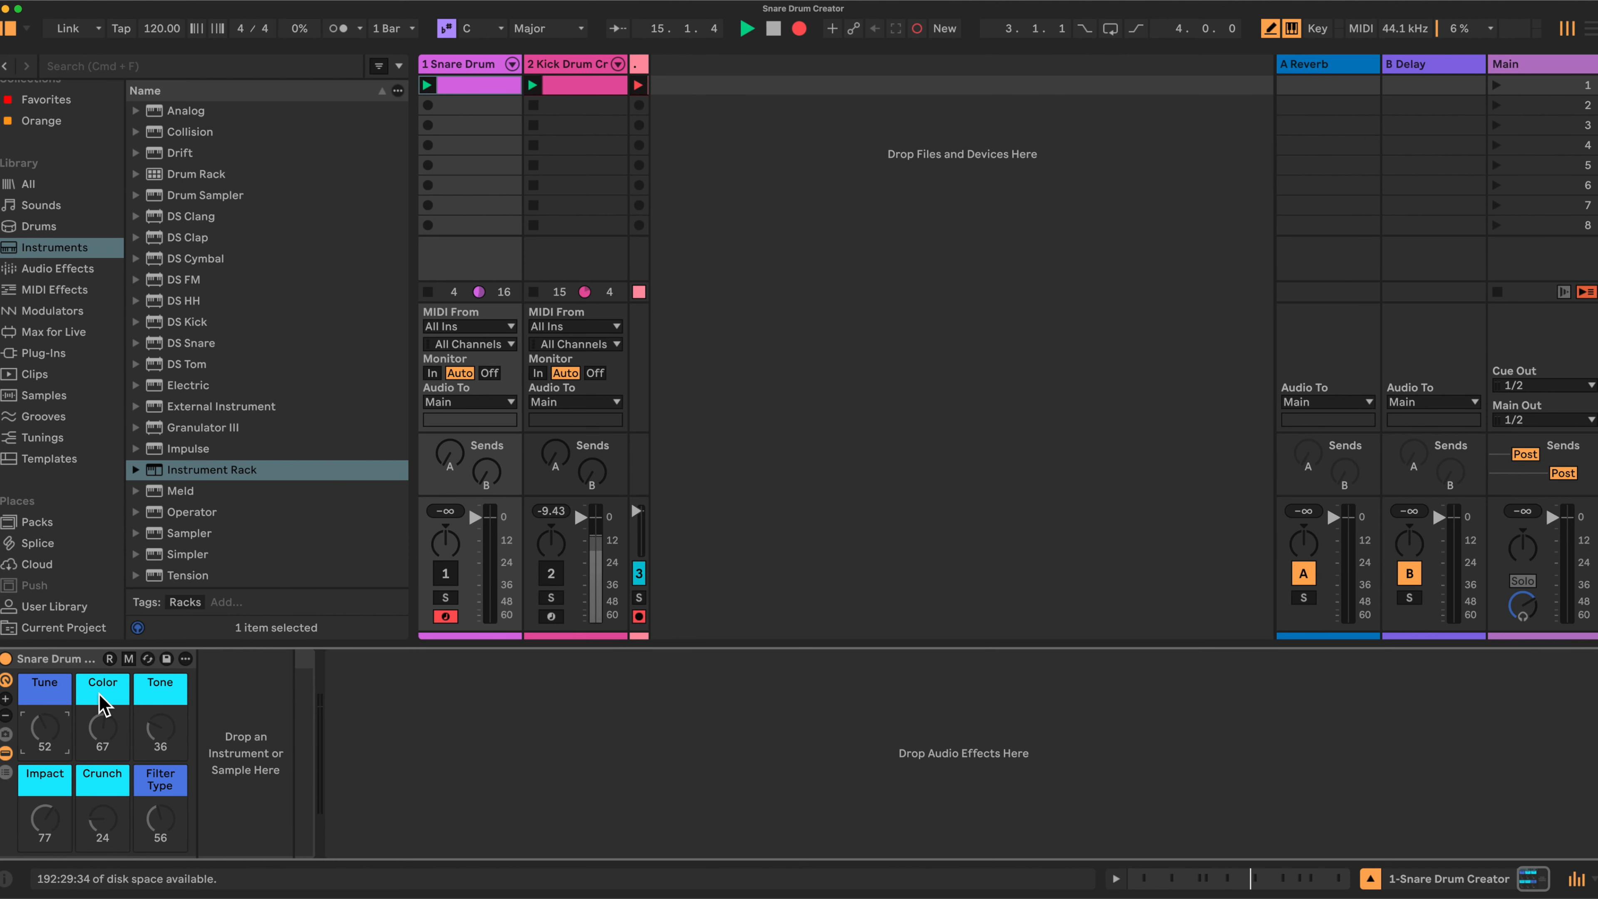
Expand the Snare Drum Creator rack from six to 16 macro controls.
left_click(6, 698)
left_click(6, 697)
left_click(5, 697)
left_click(5, 698)
left_click(6, 698)
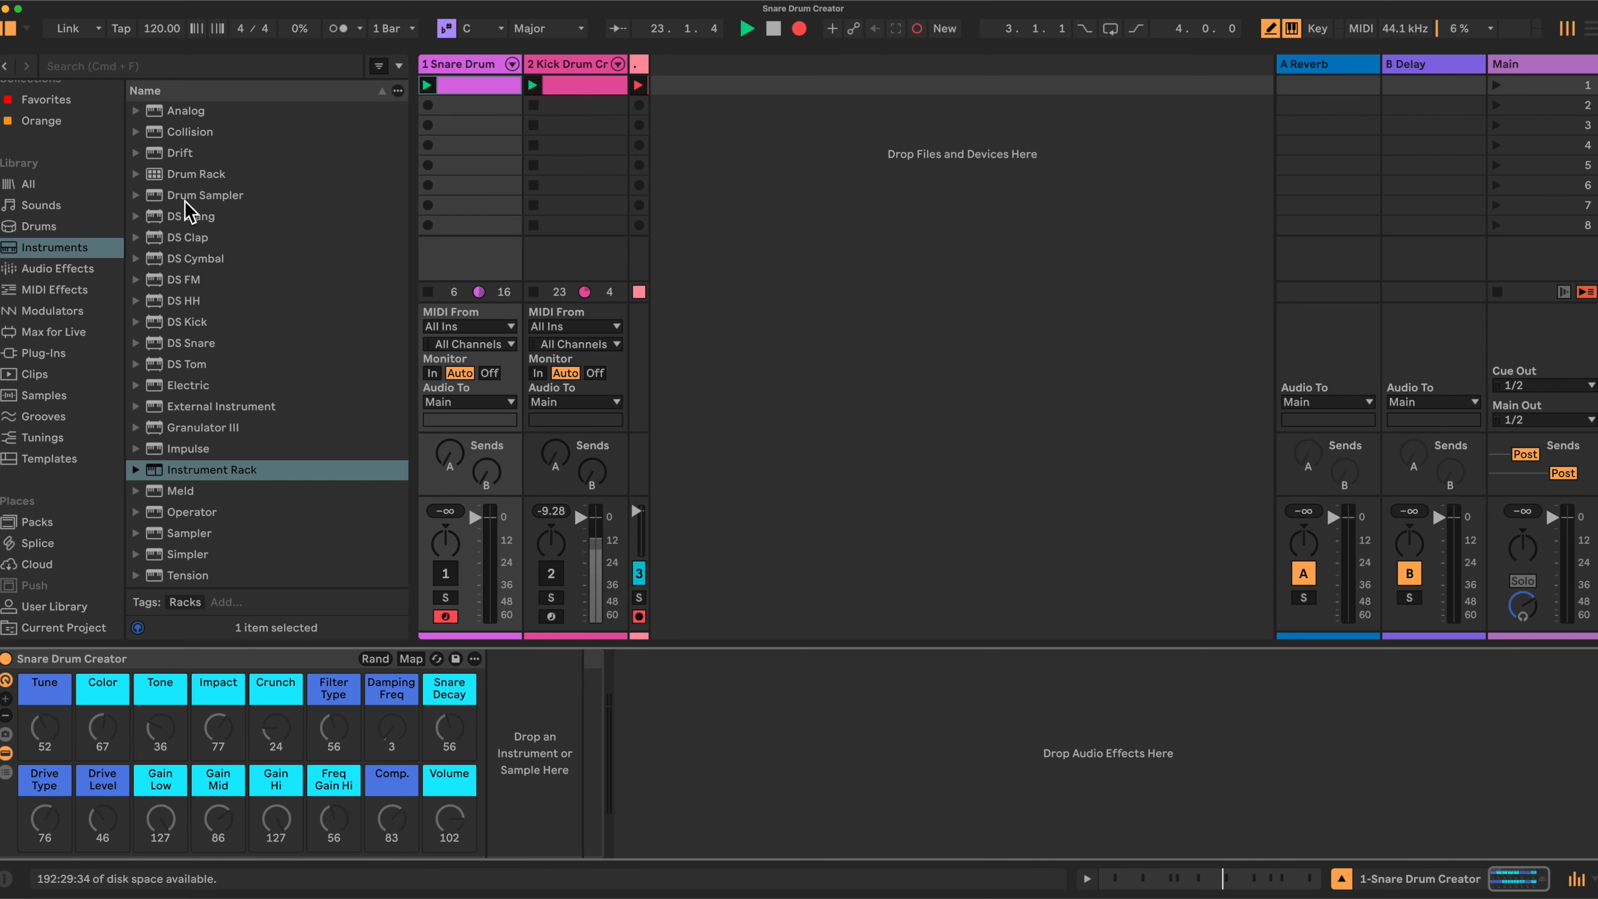
Load DS Snare into the empty rack and add the EQ Three audio effect after it.
left_click(194, 342)
left_click_drag(193, 349, 512, 733)
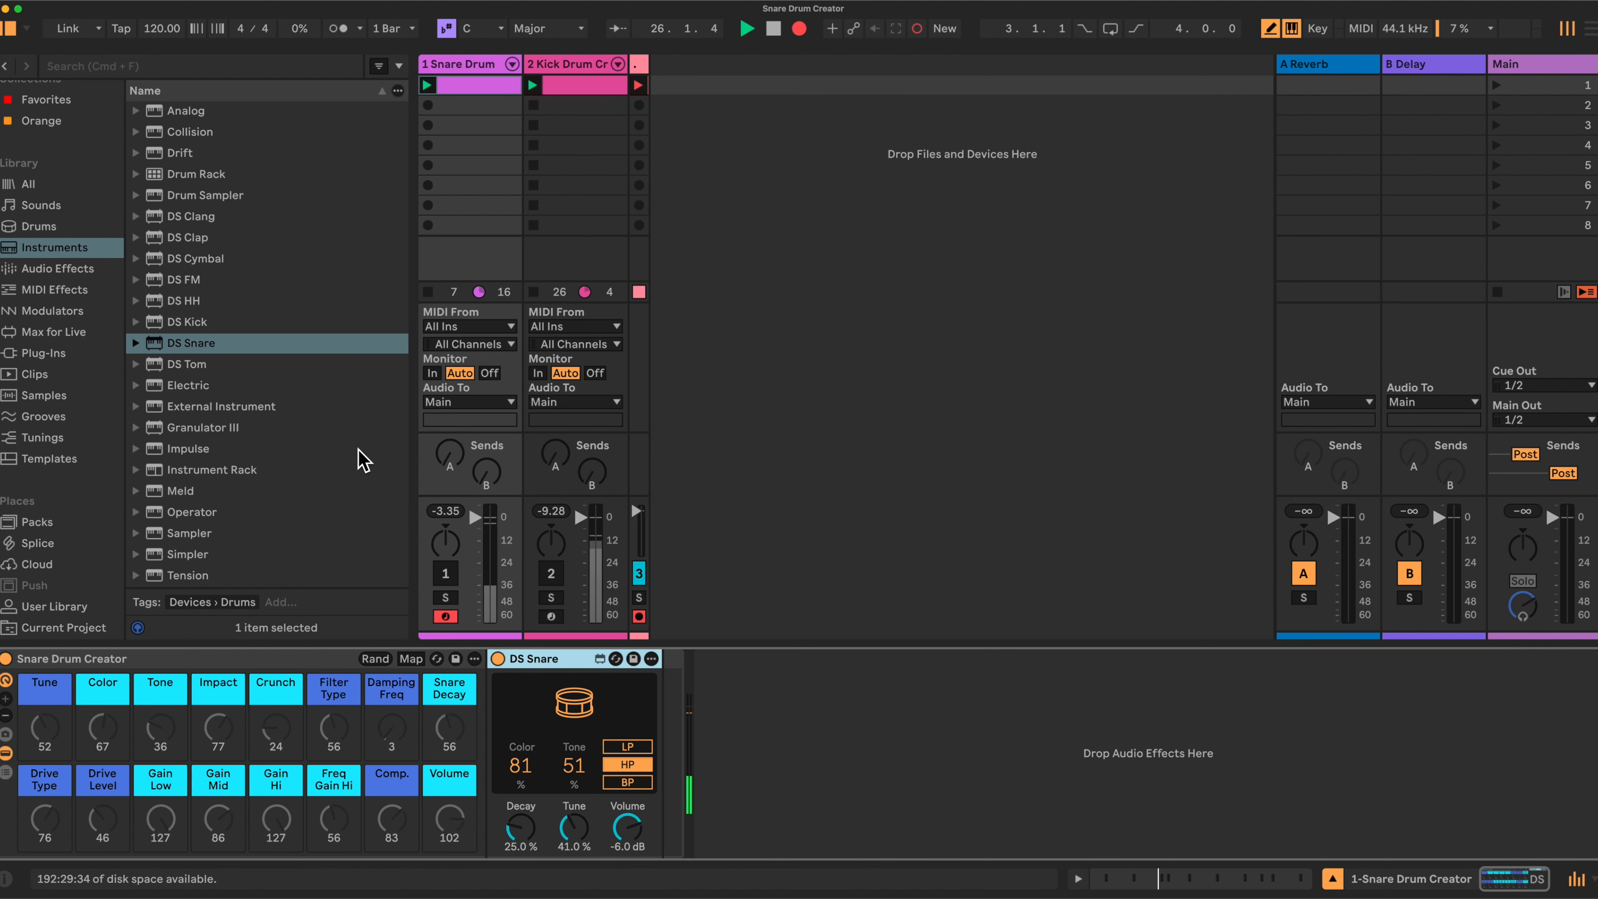
scroll(286, 386, "down", 1)
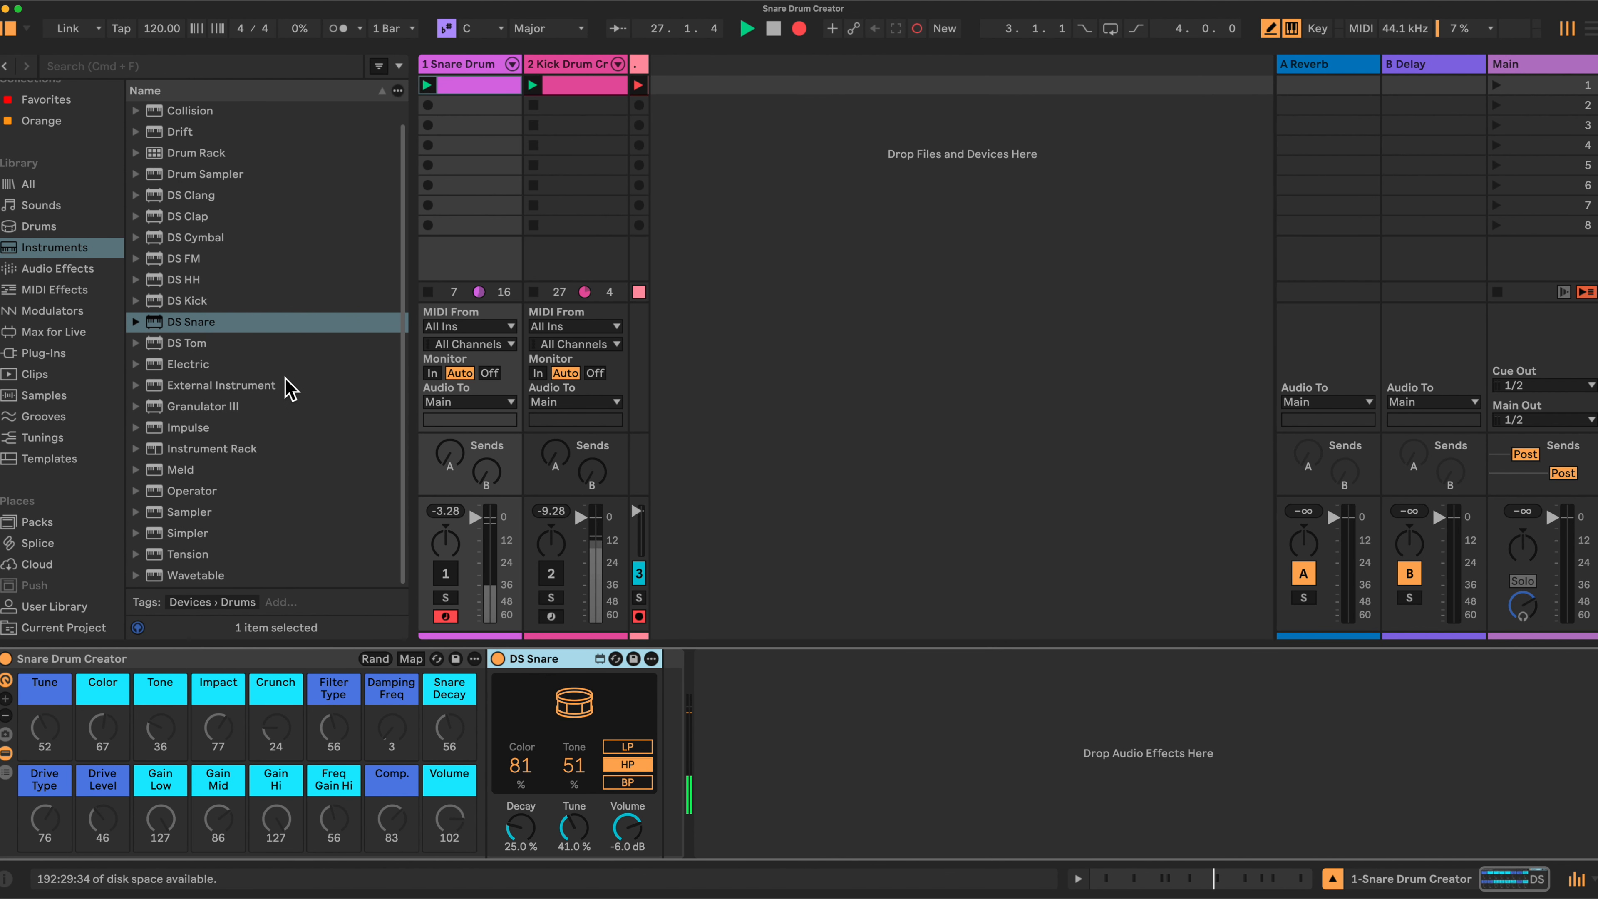
left_click(47, 268)
scroll(299, 432, "down", 5)
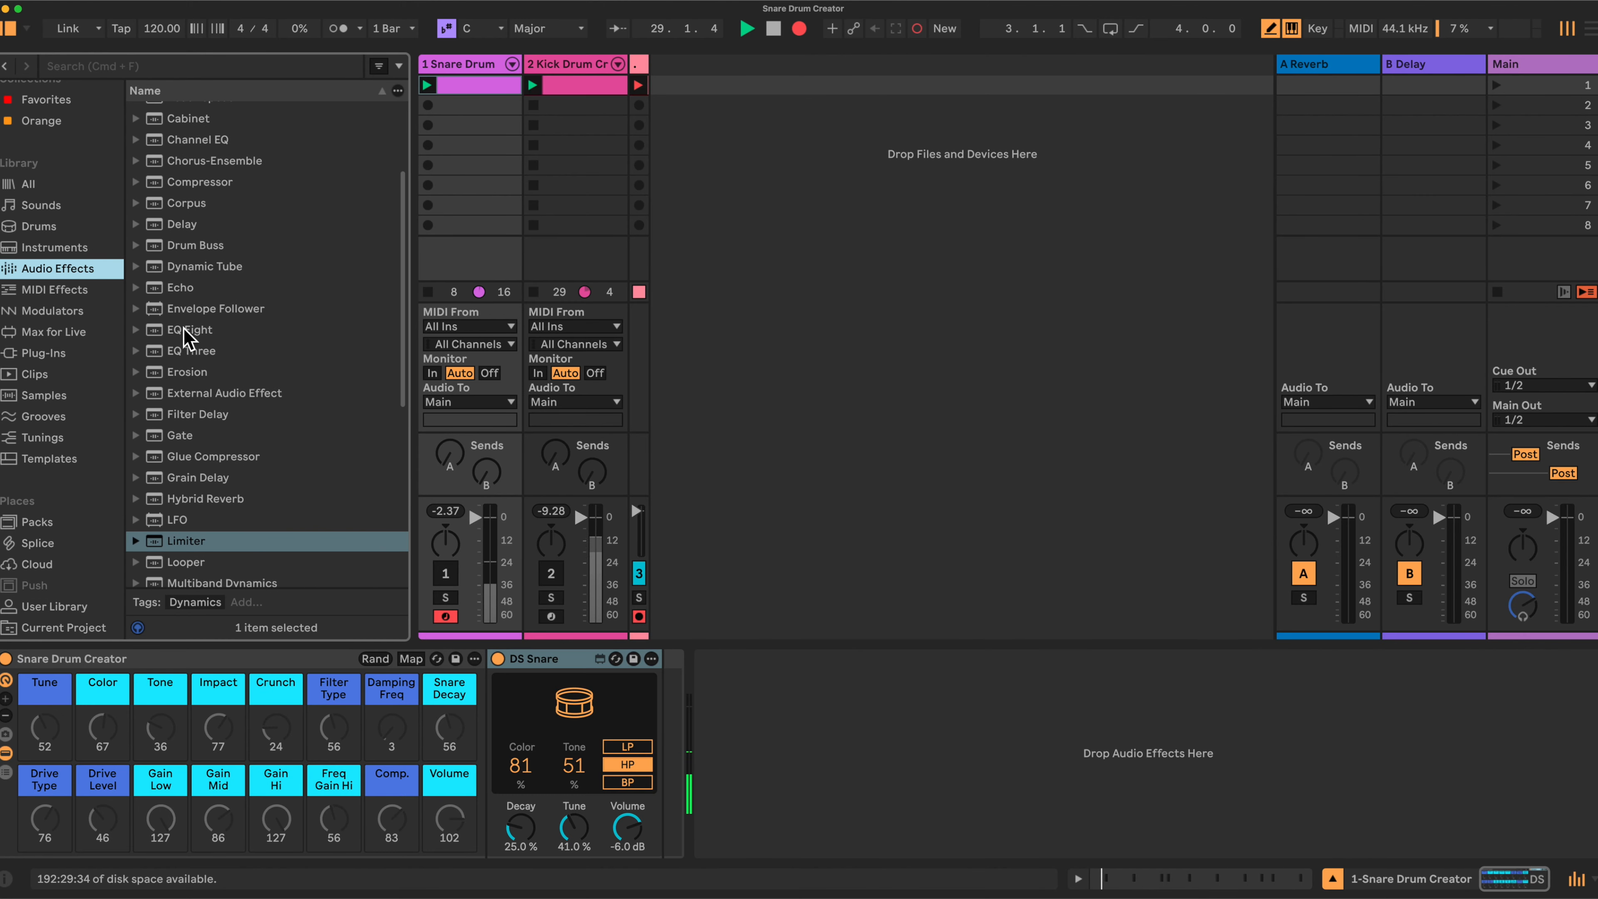
left_click_drag(186, 348, 666, 723)
Add Drum Buss after EQ Three, followed by a Compressor at the end of the rack's device chain.
scroll(234, 343, "up", 5)
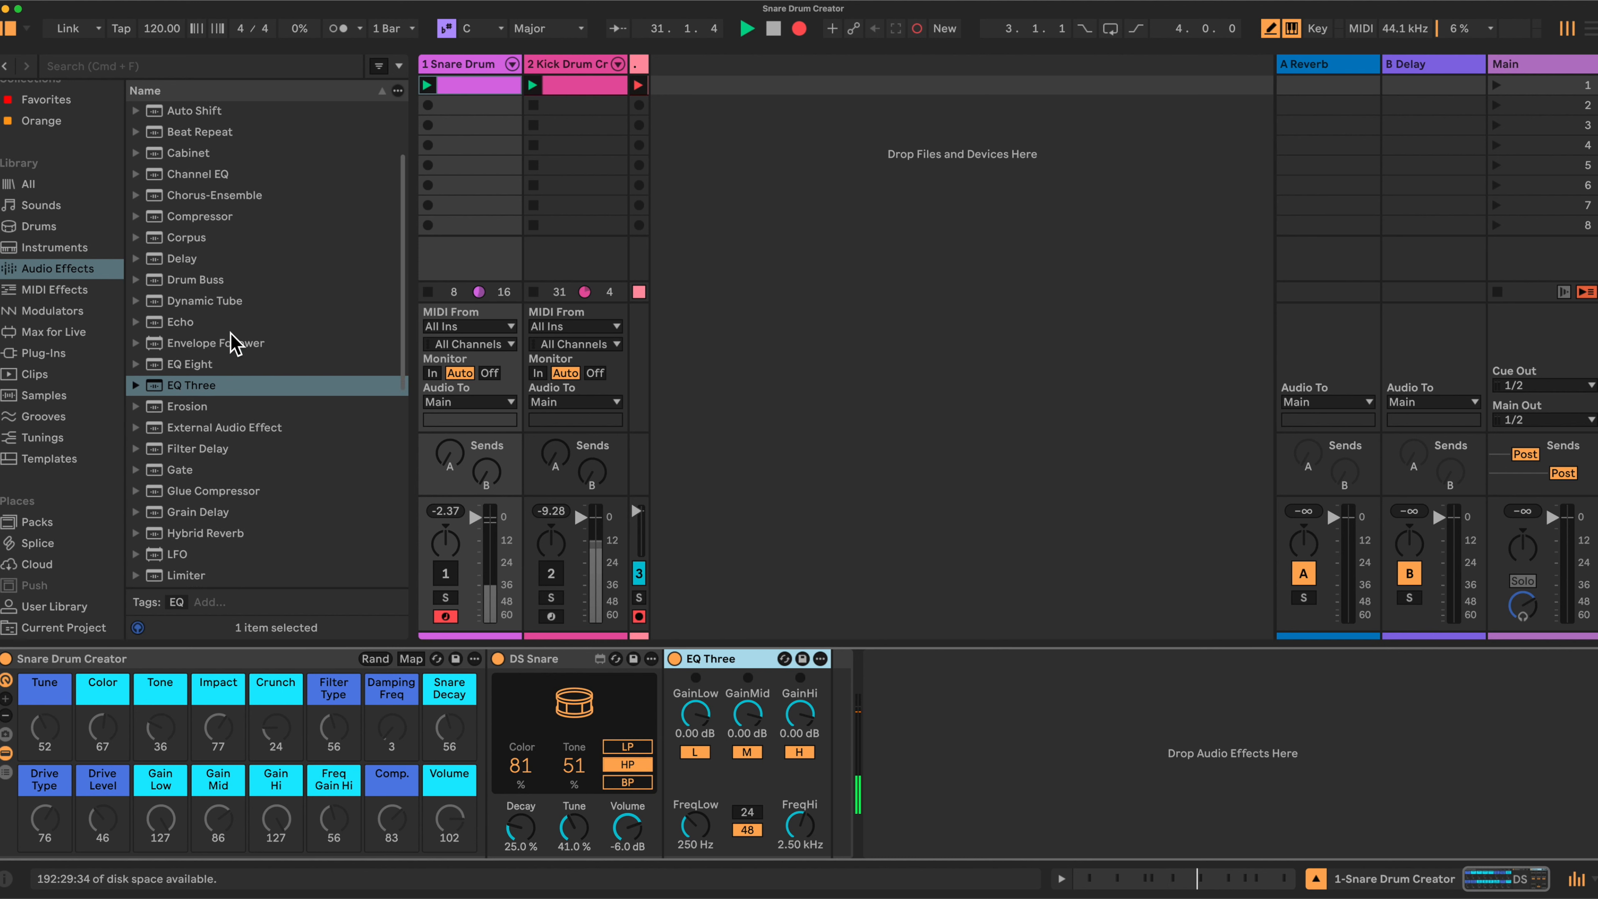
scroll(231, 333, "up", 2)
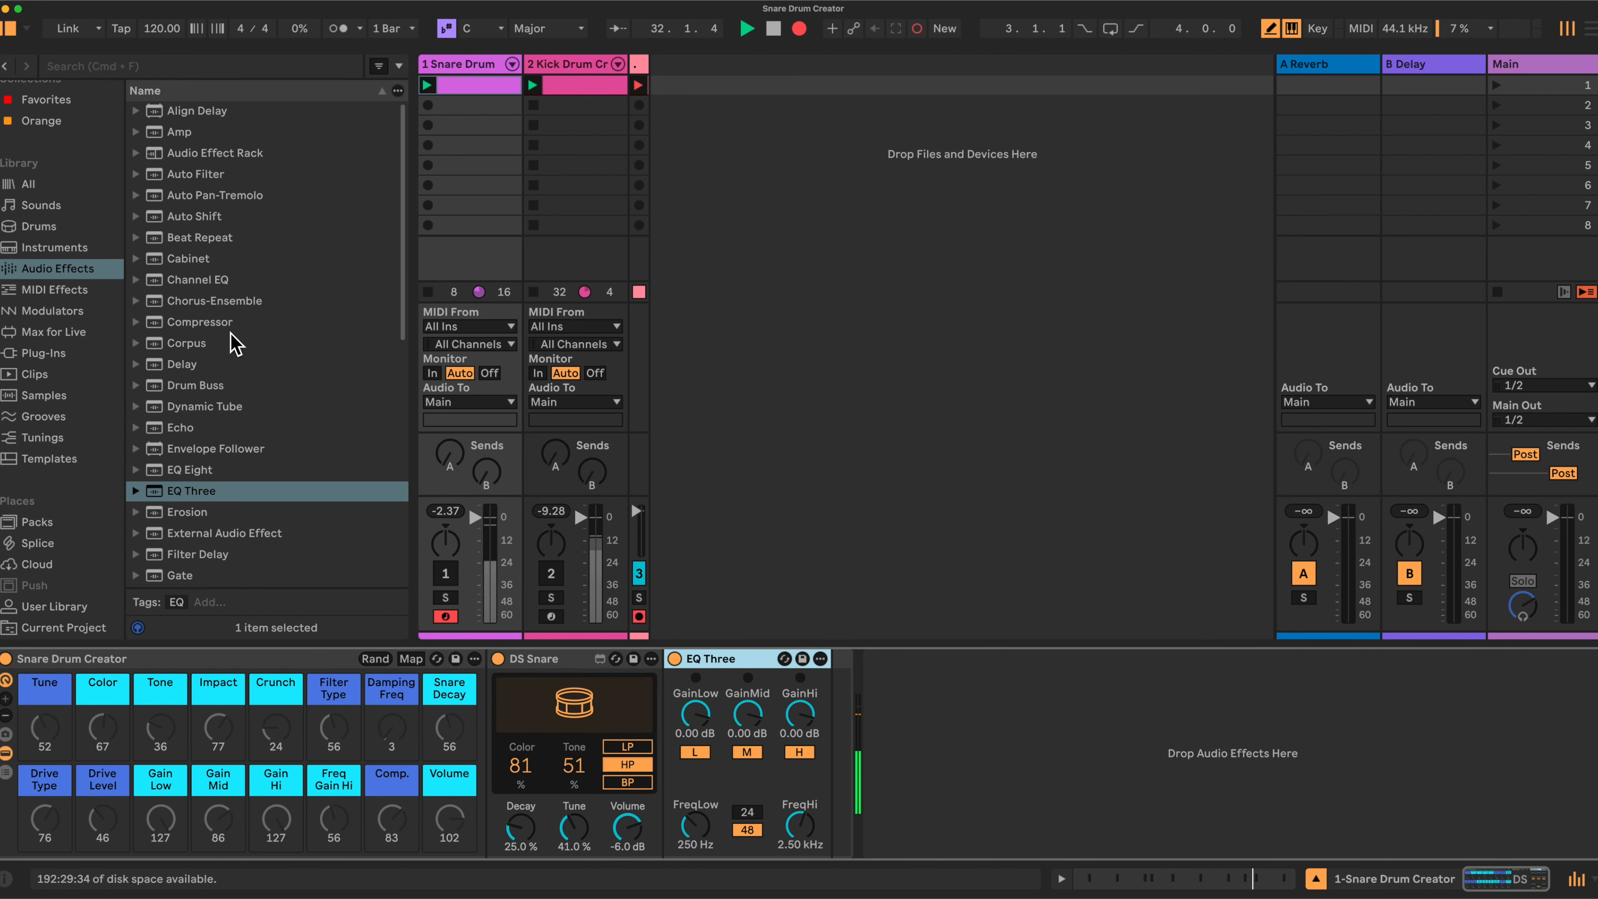
scroll(231, 332, "down", 4)
scroll(231, 334, "down", 2)
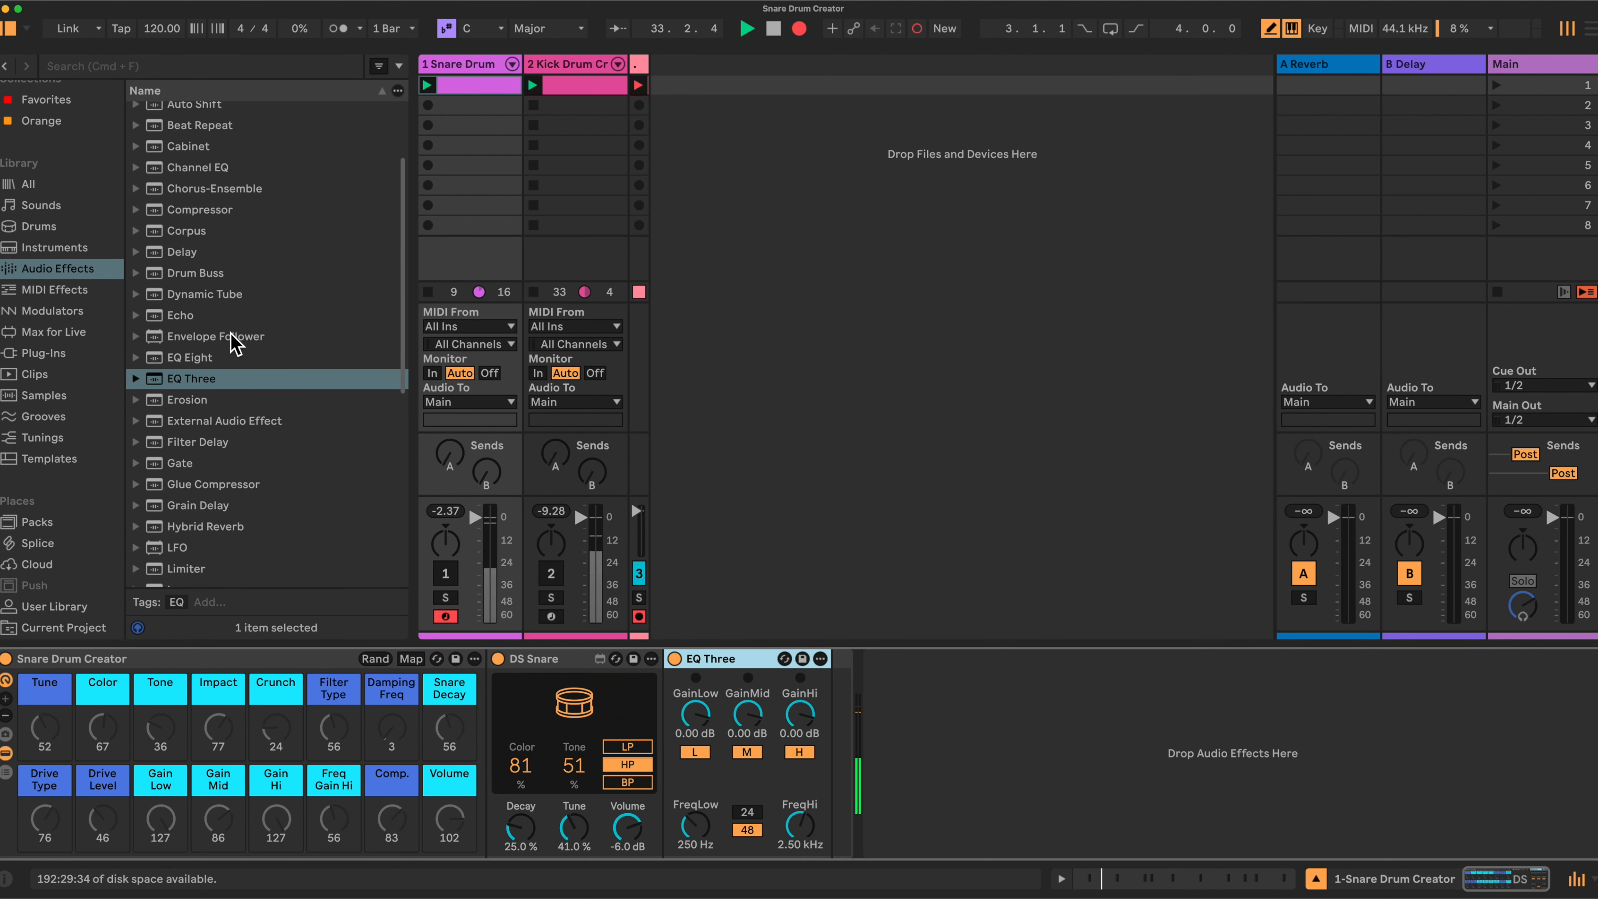
scroll(231, 334, "up", 5)
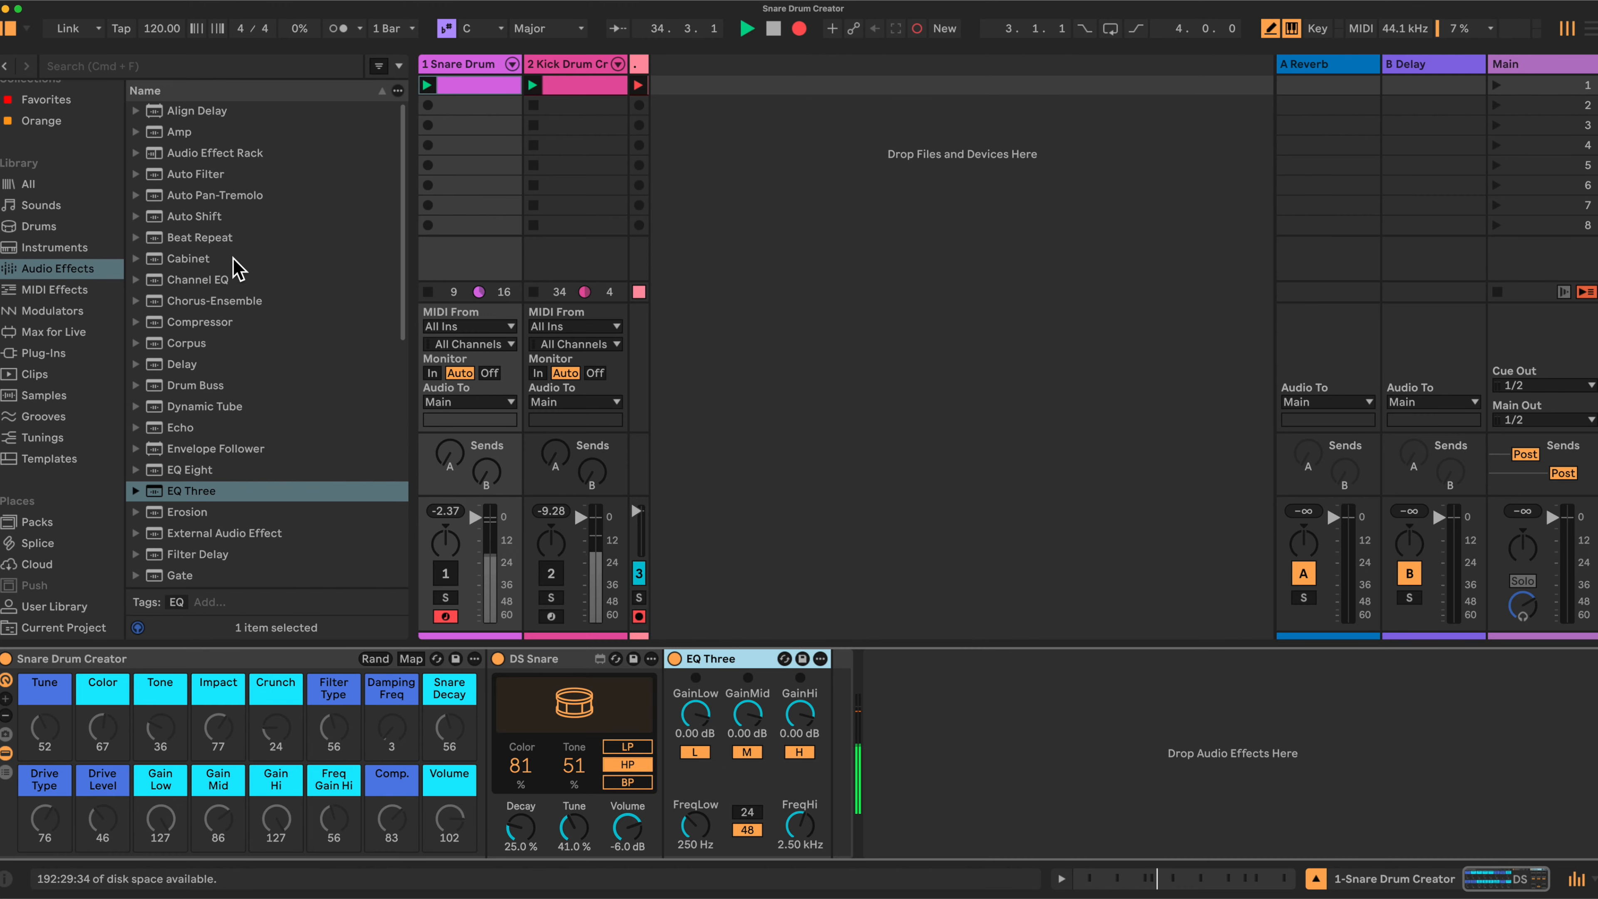
left_click_drag(196, 385, 833, 705)
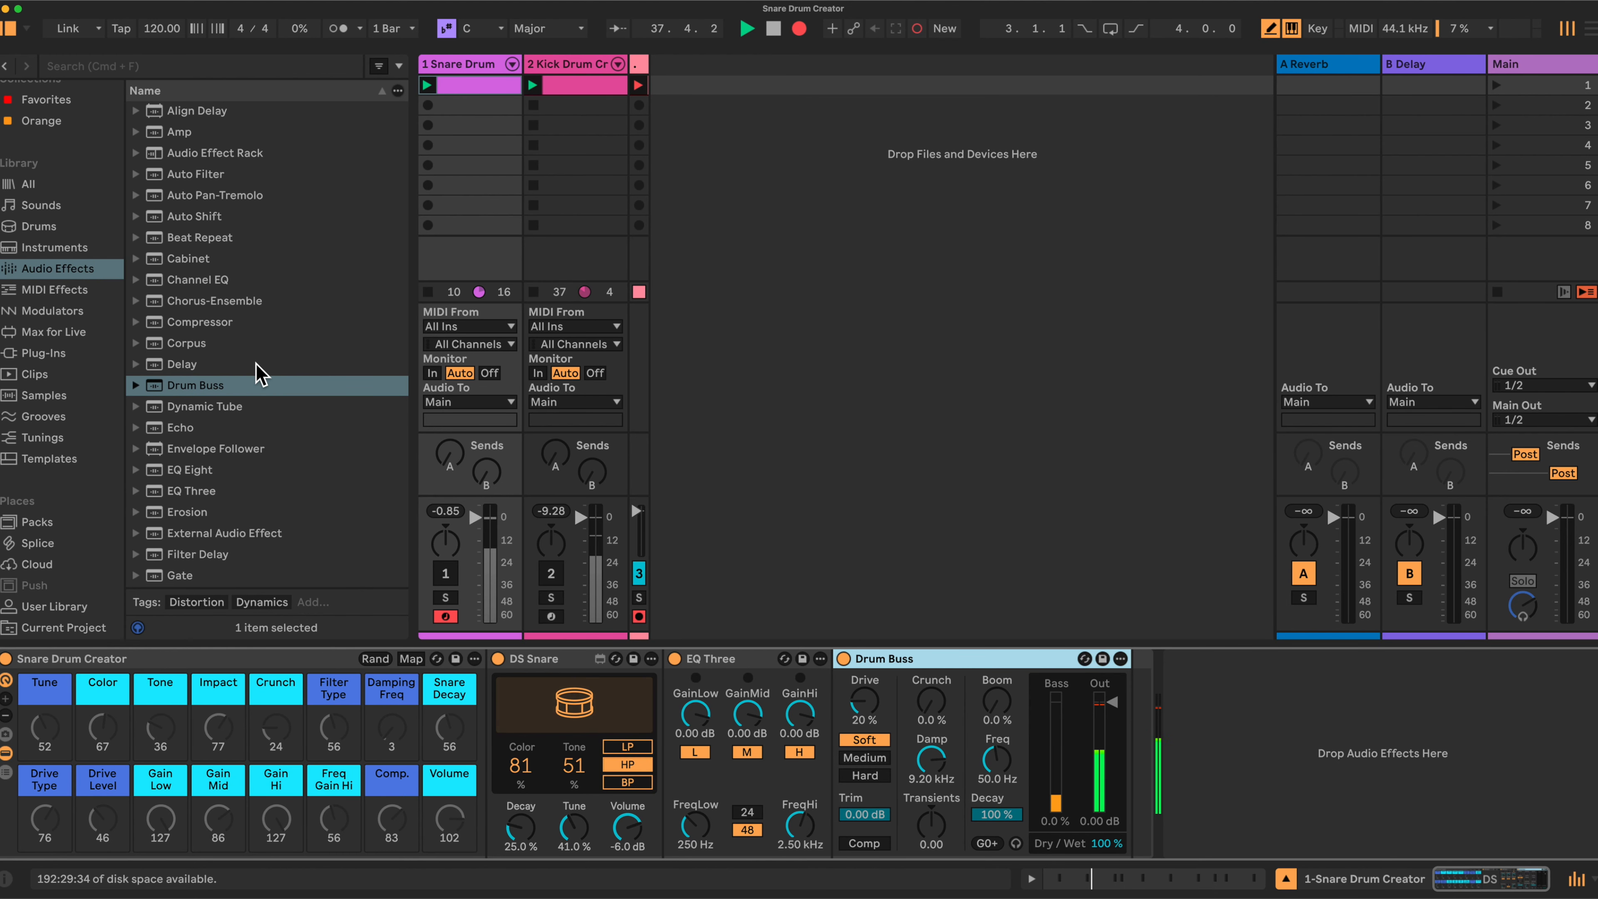
left_click_drag(179, 324, 1126, 761)
Set EQ Three's FreqLow to 200 Hz.
scroll(713, 725, "left", 2)
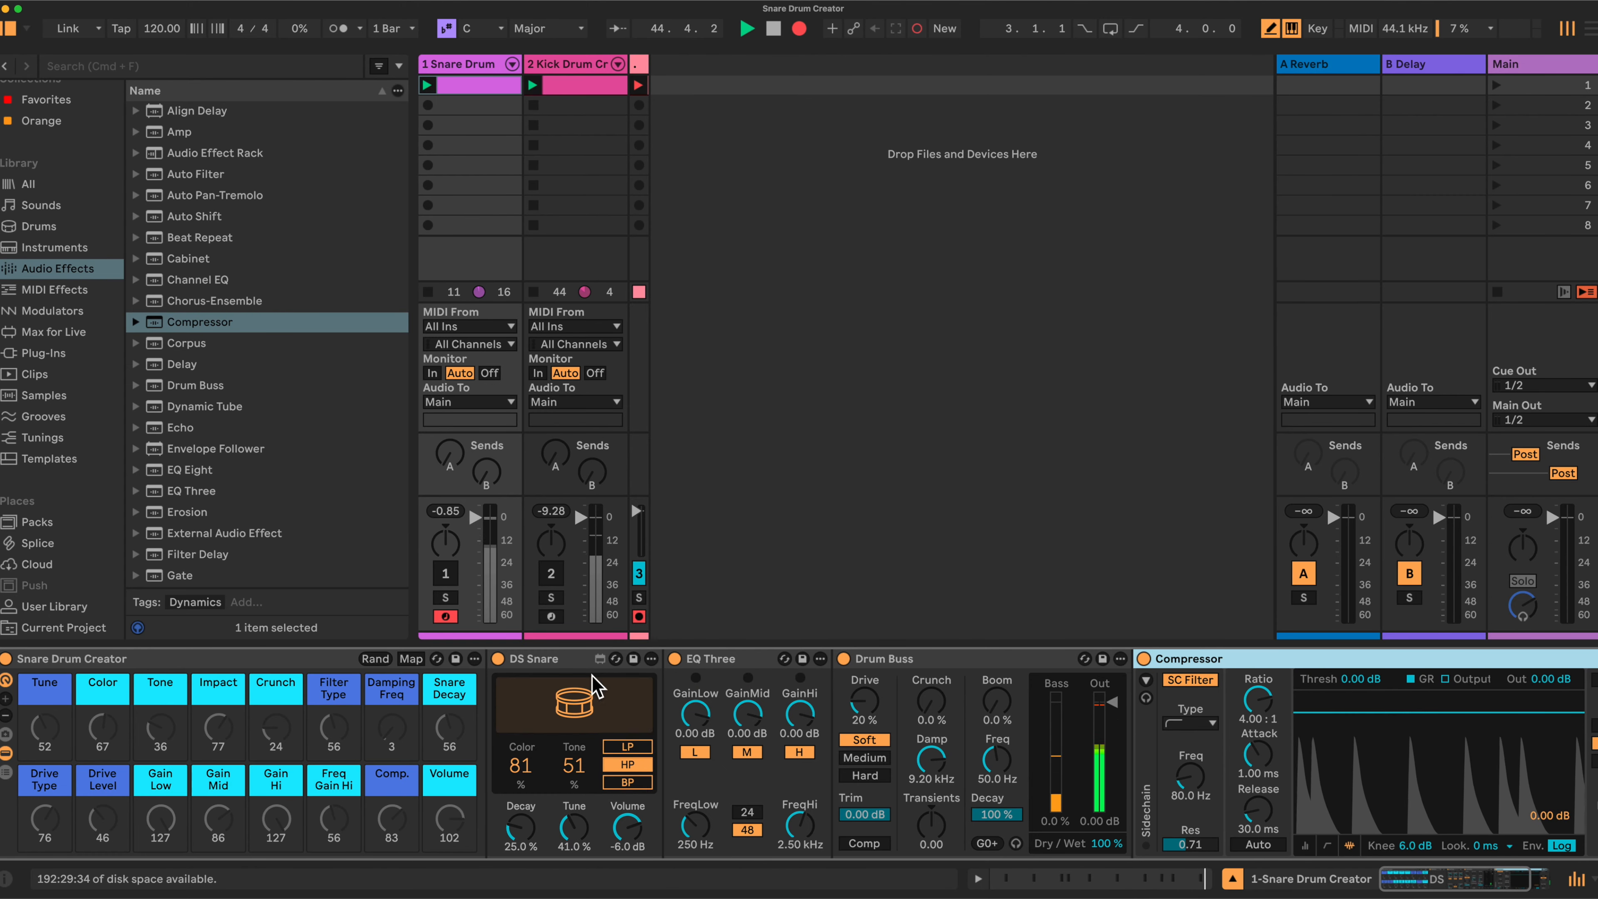
left_click(703, 844)
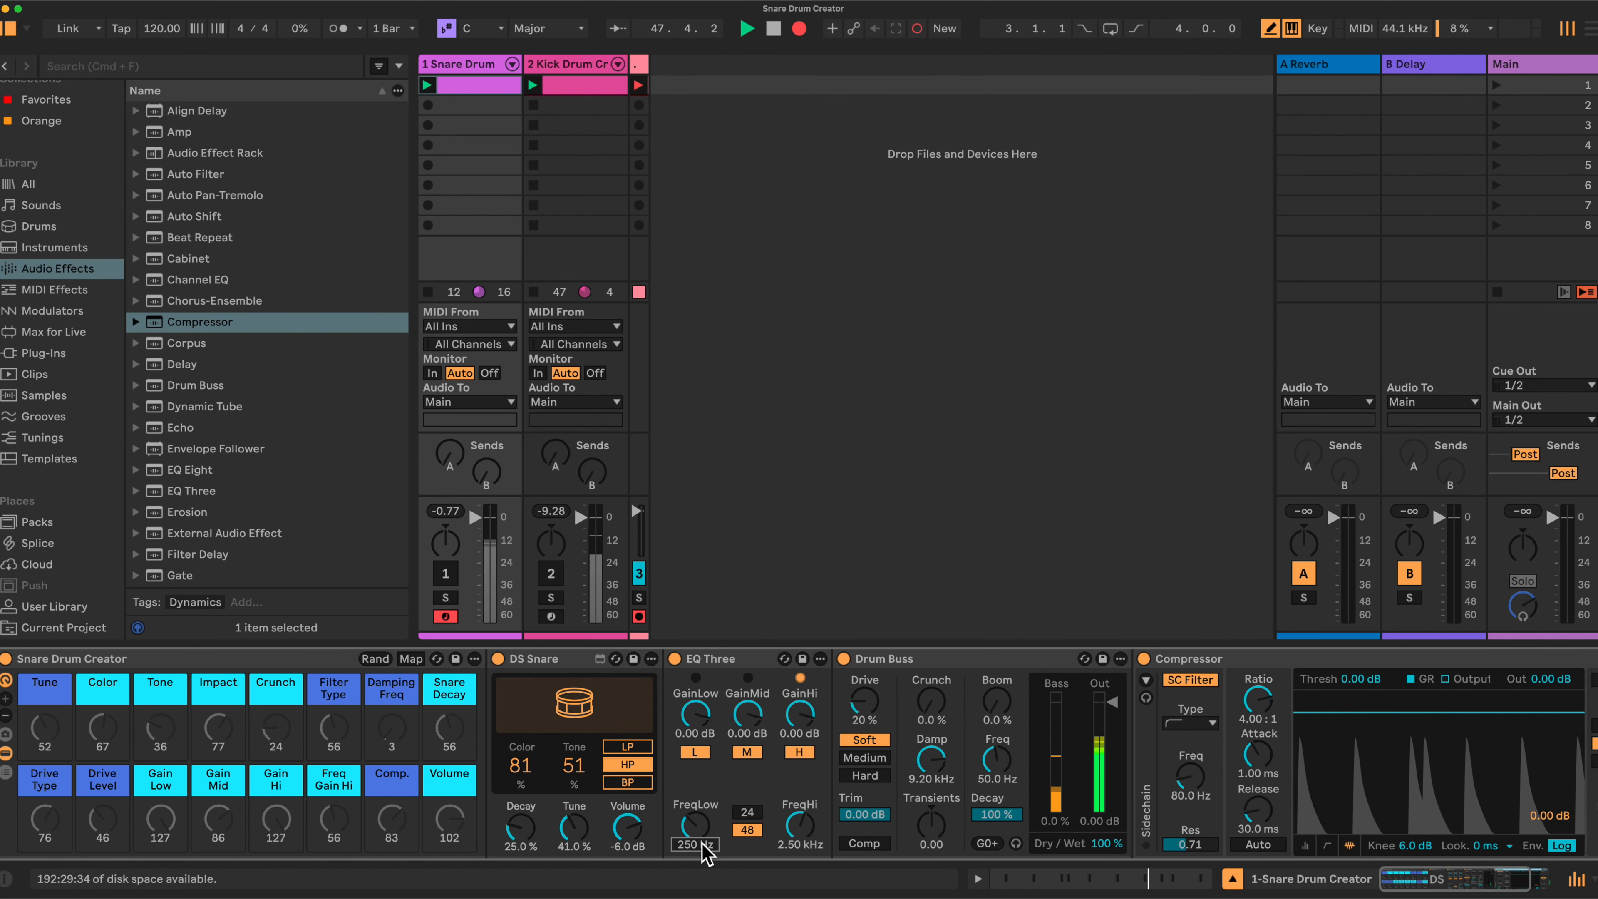
type("200")
key("Return")
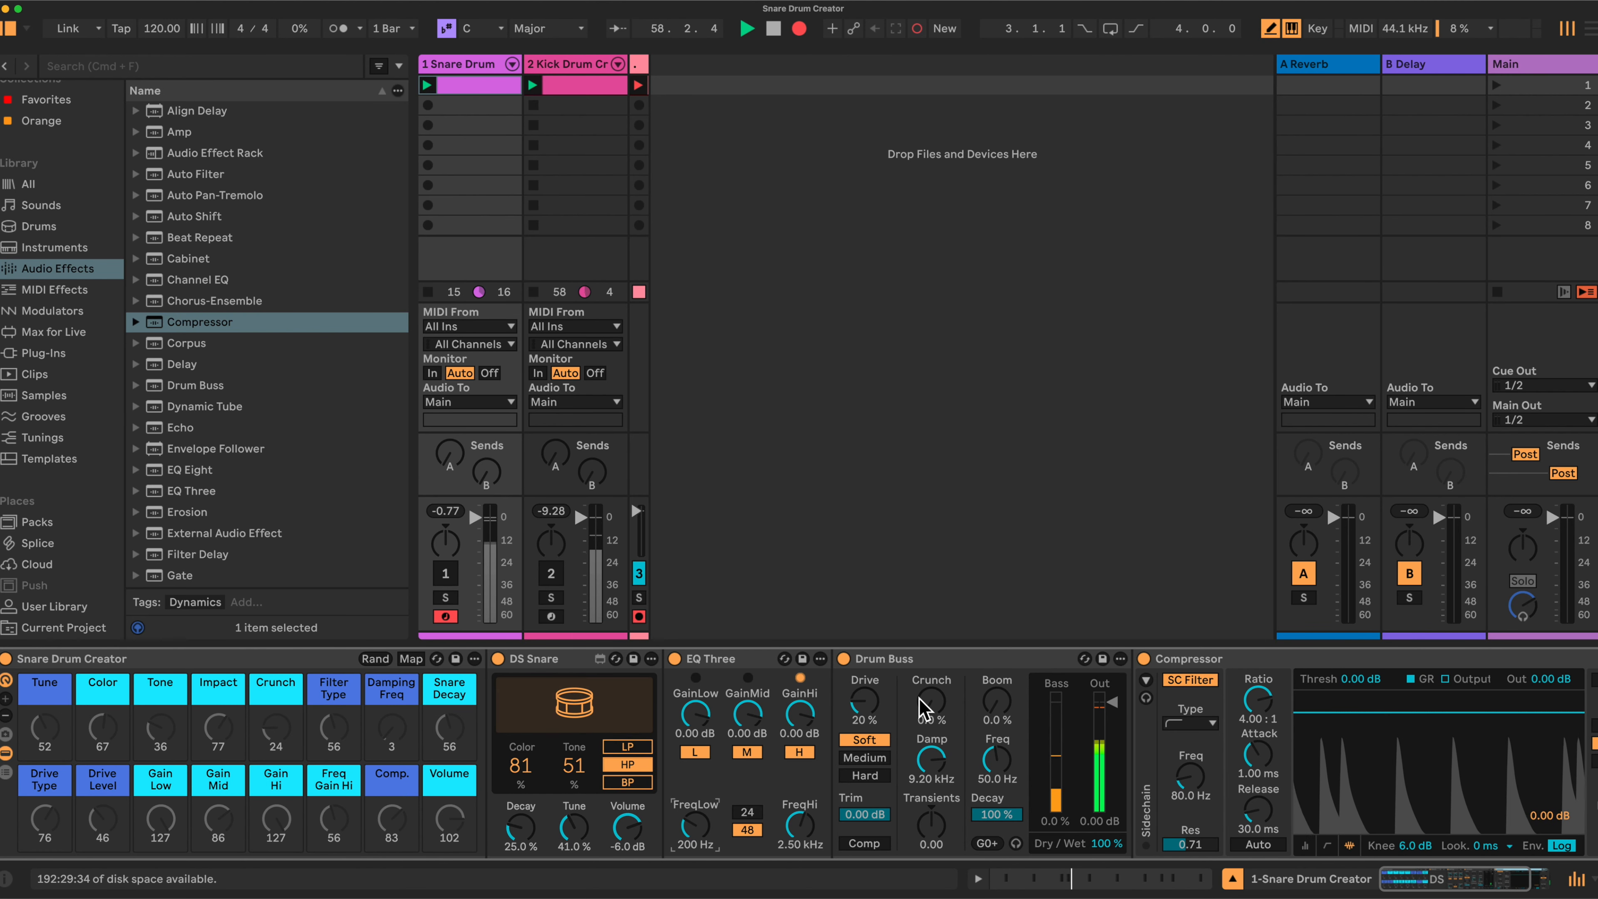
Configure the Compressor with Makeup on, Peak mode, ratio 3:1, knee 4 dB, attack 15 ms and release 150 ms.
scroll(1009, 756, "right", 5)
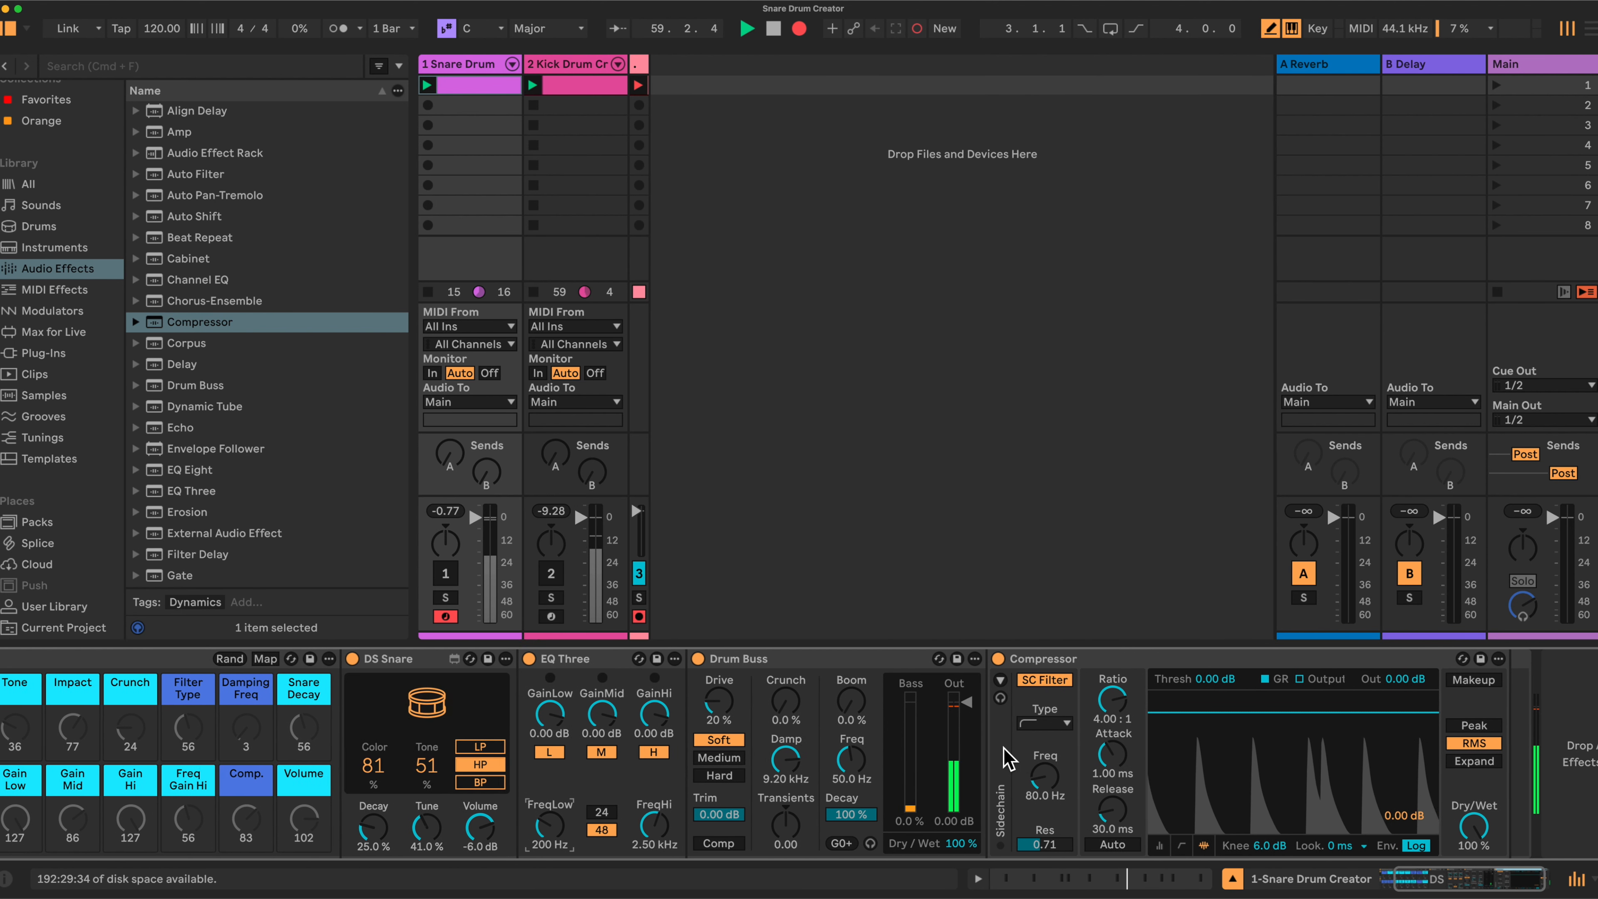
scroll(1009, 757, "right", 2)
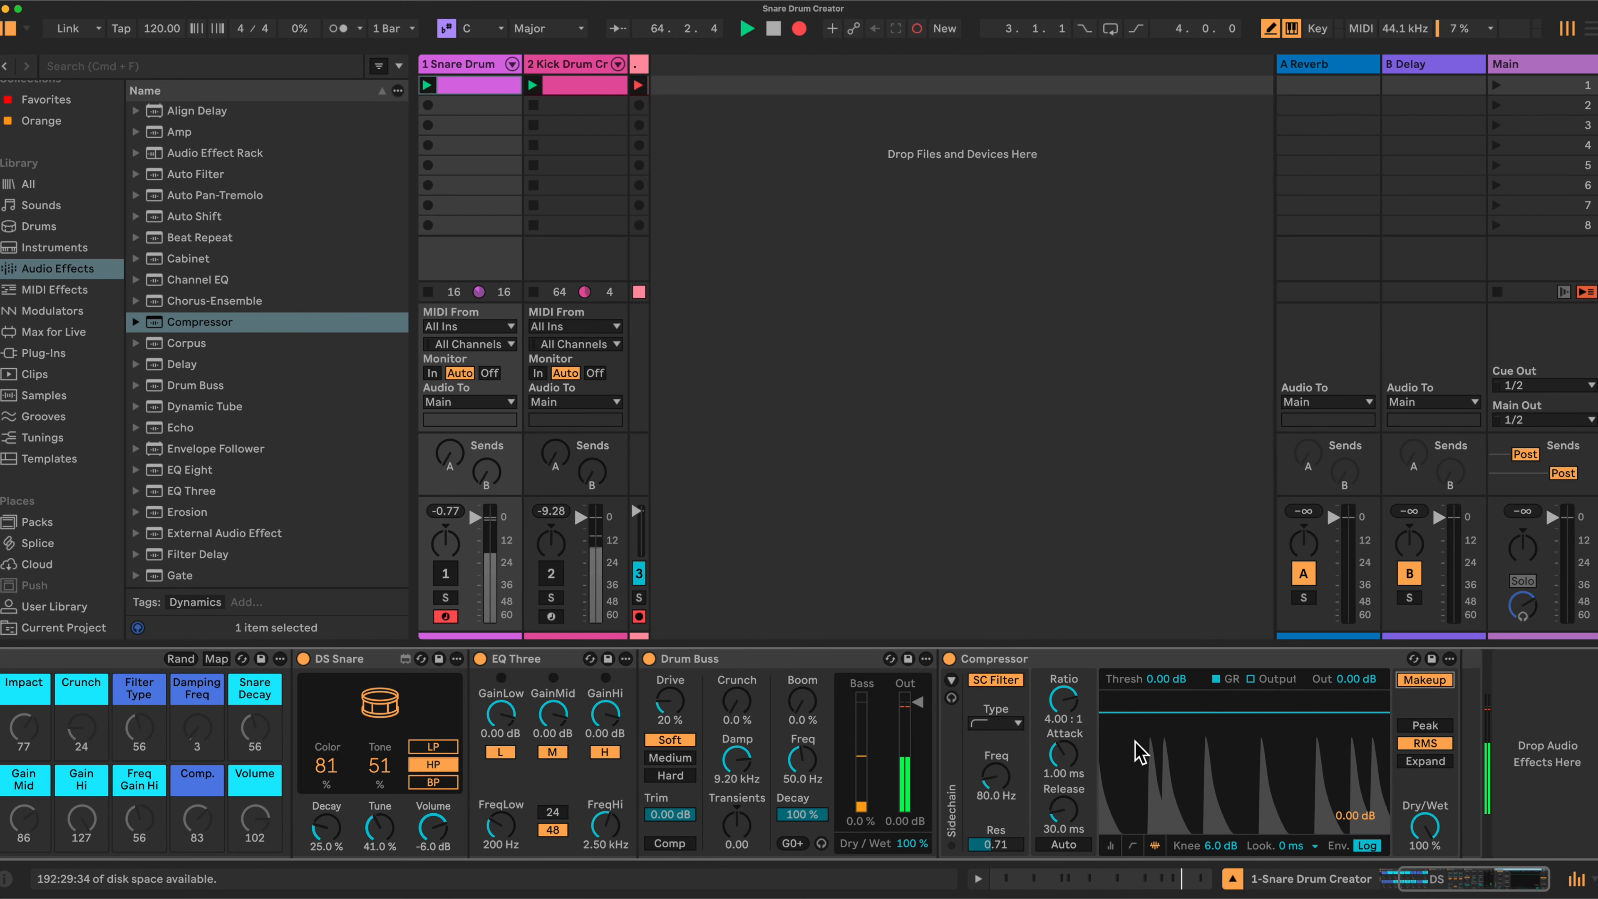
left_click(1429, 725)
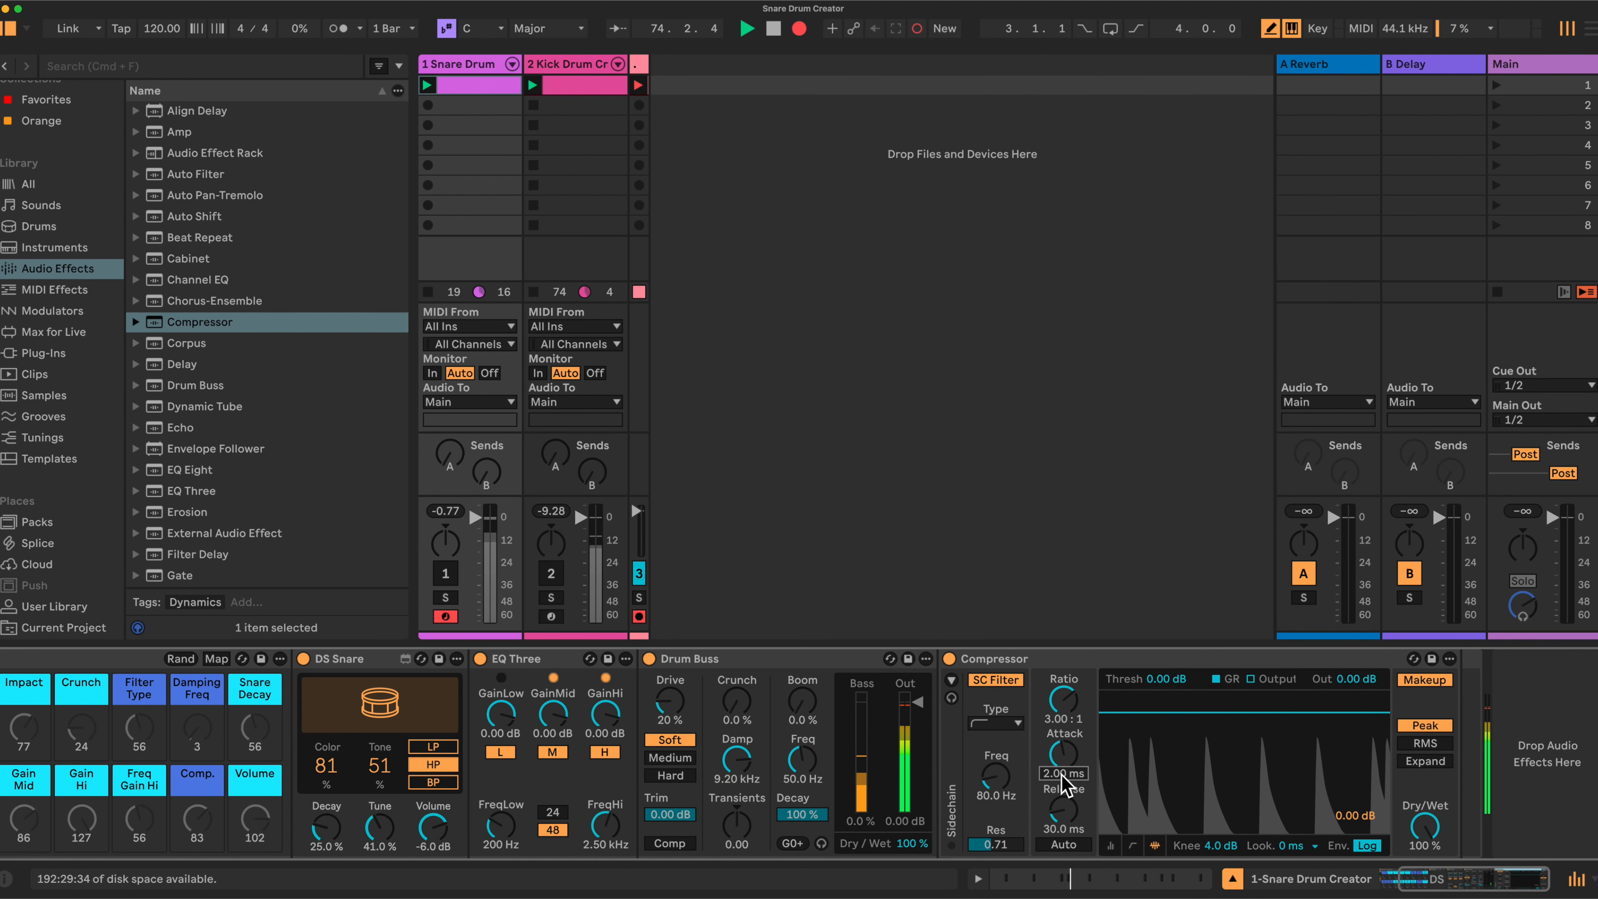
key("Return")
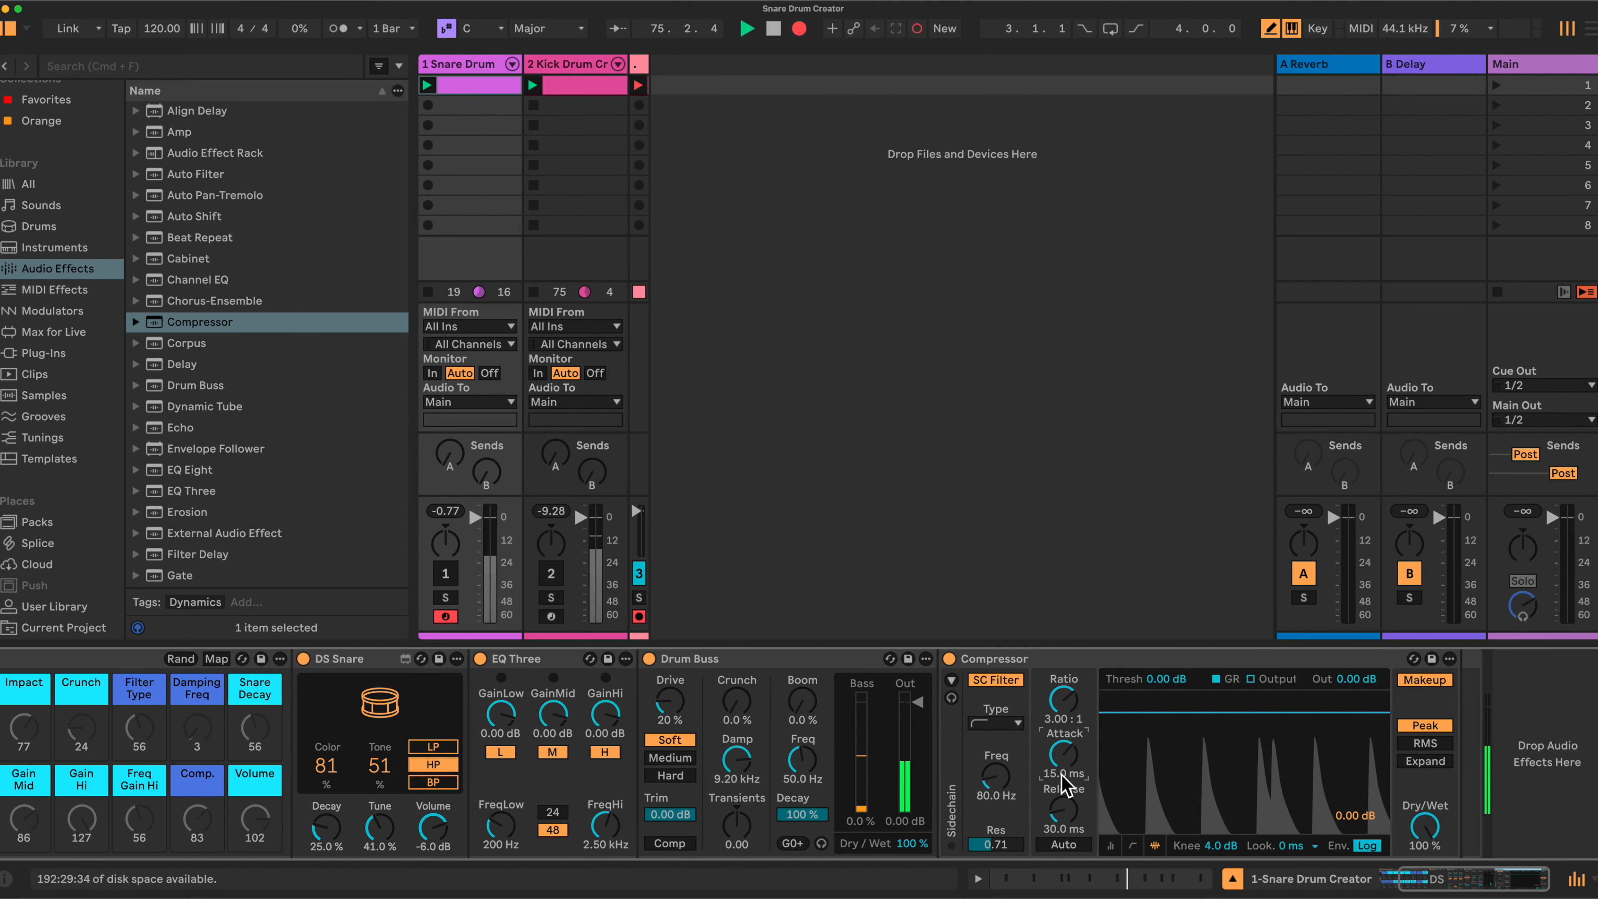
left_click(1062, 826)
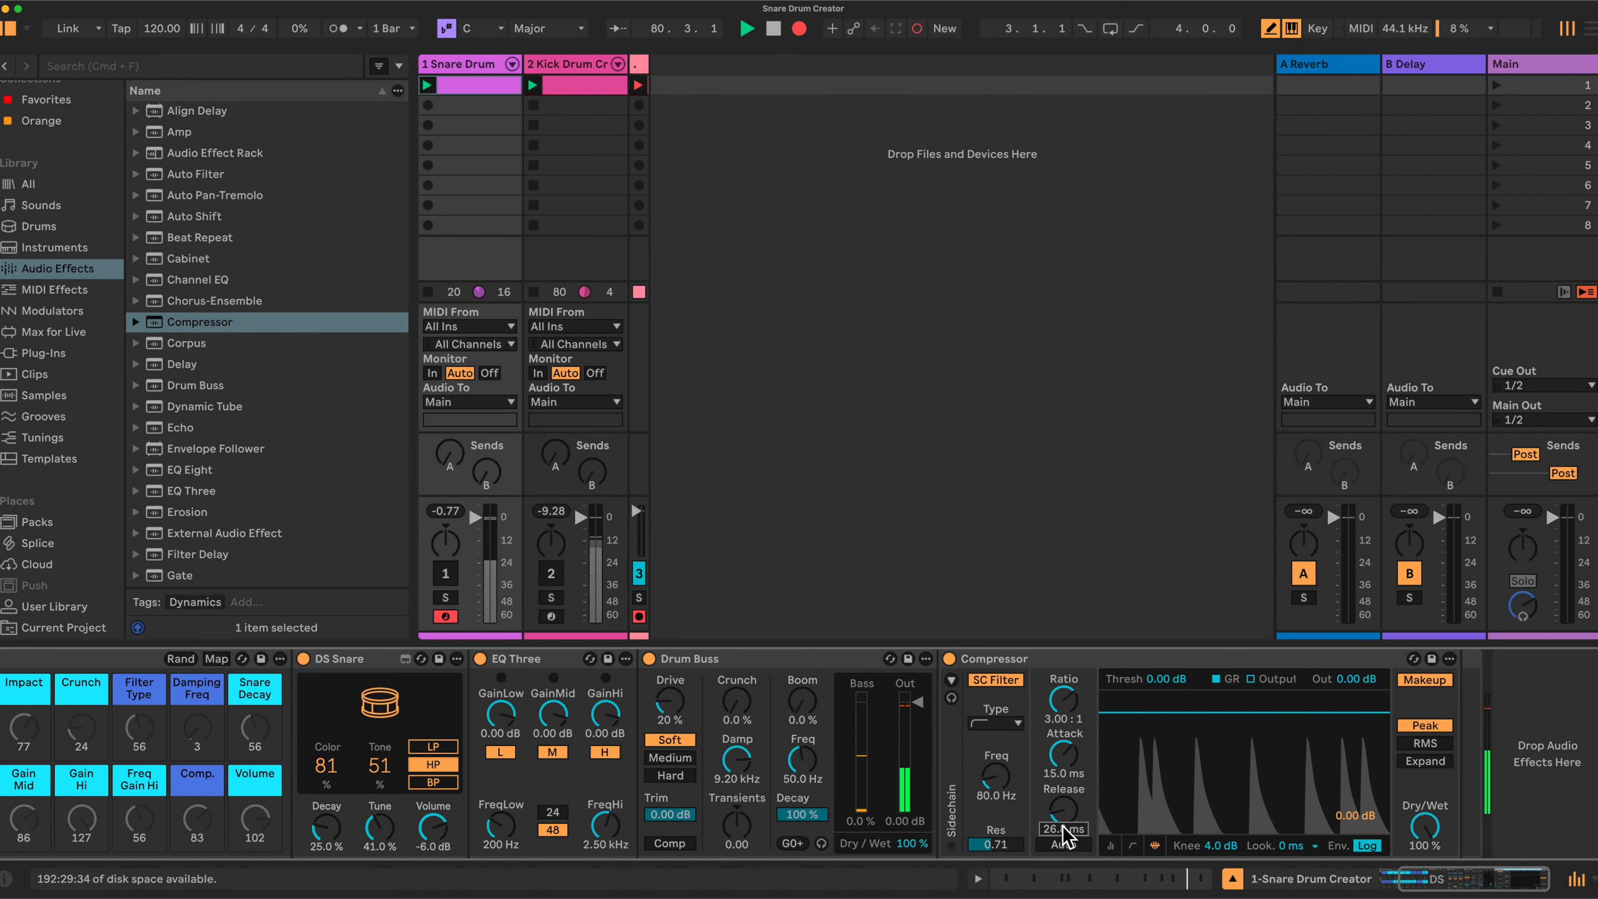
type("150")
key("Return")
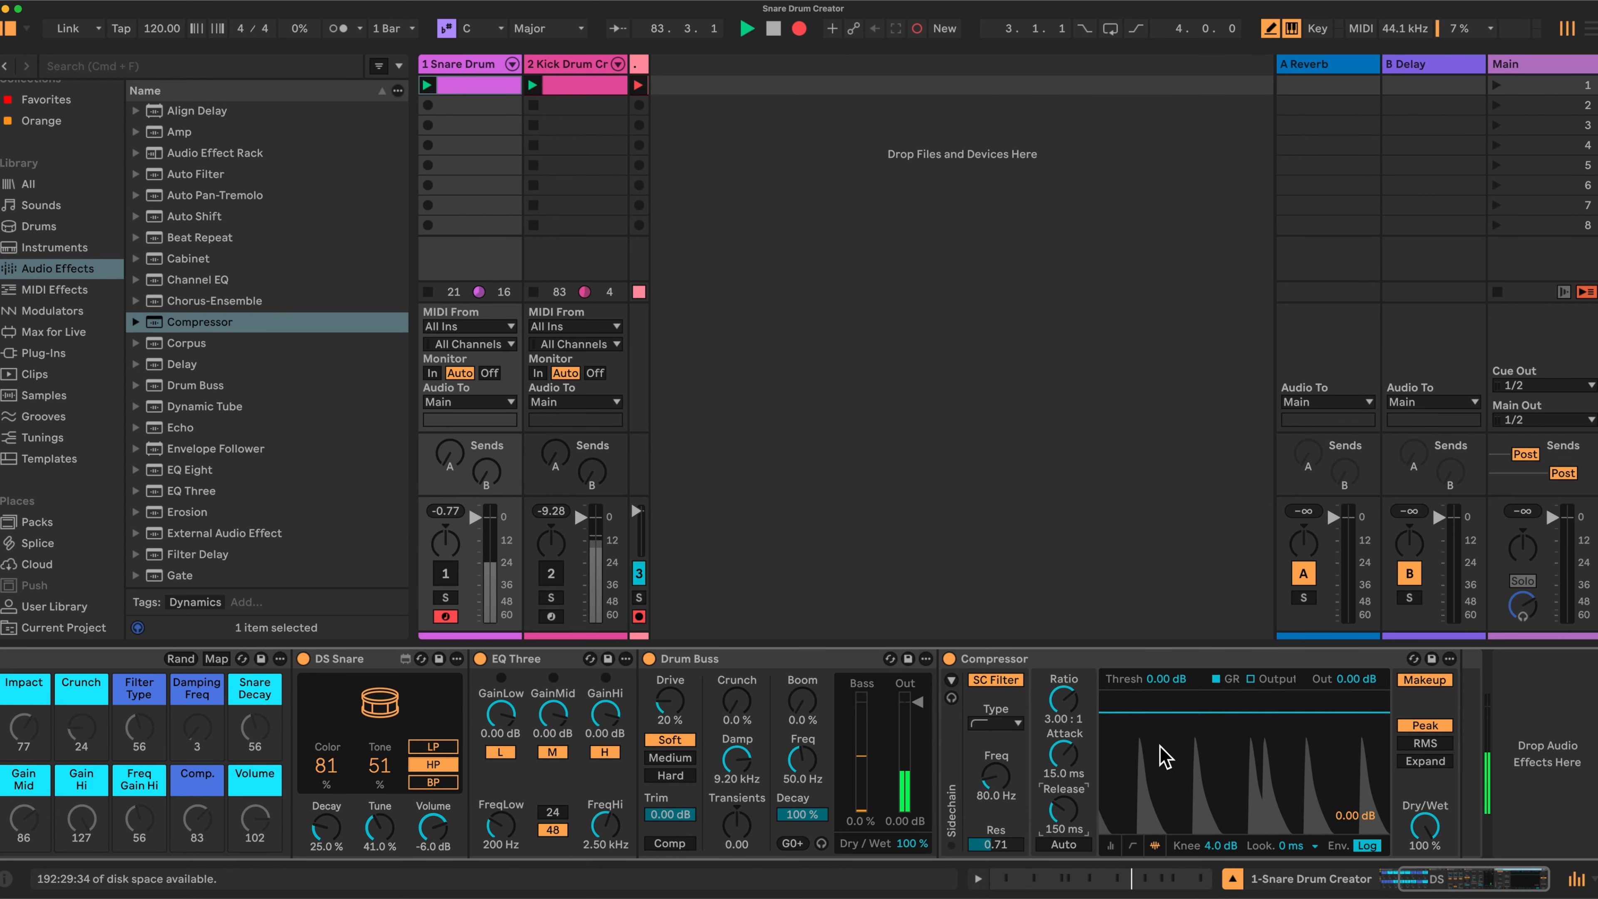
Enter the rack's macro mapping mode and map DS Snare's Tune, Color and Tone to the macros of the same names.
scroll(1161, 733, "left", 4)
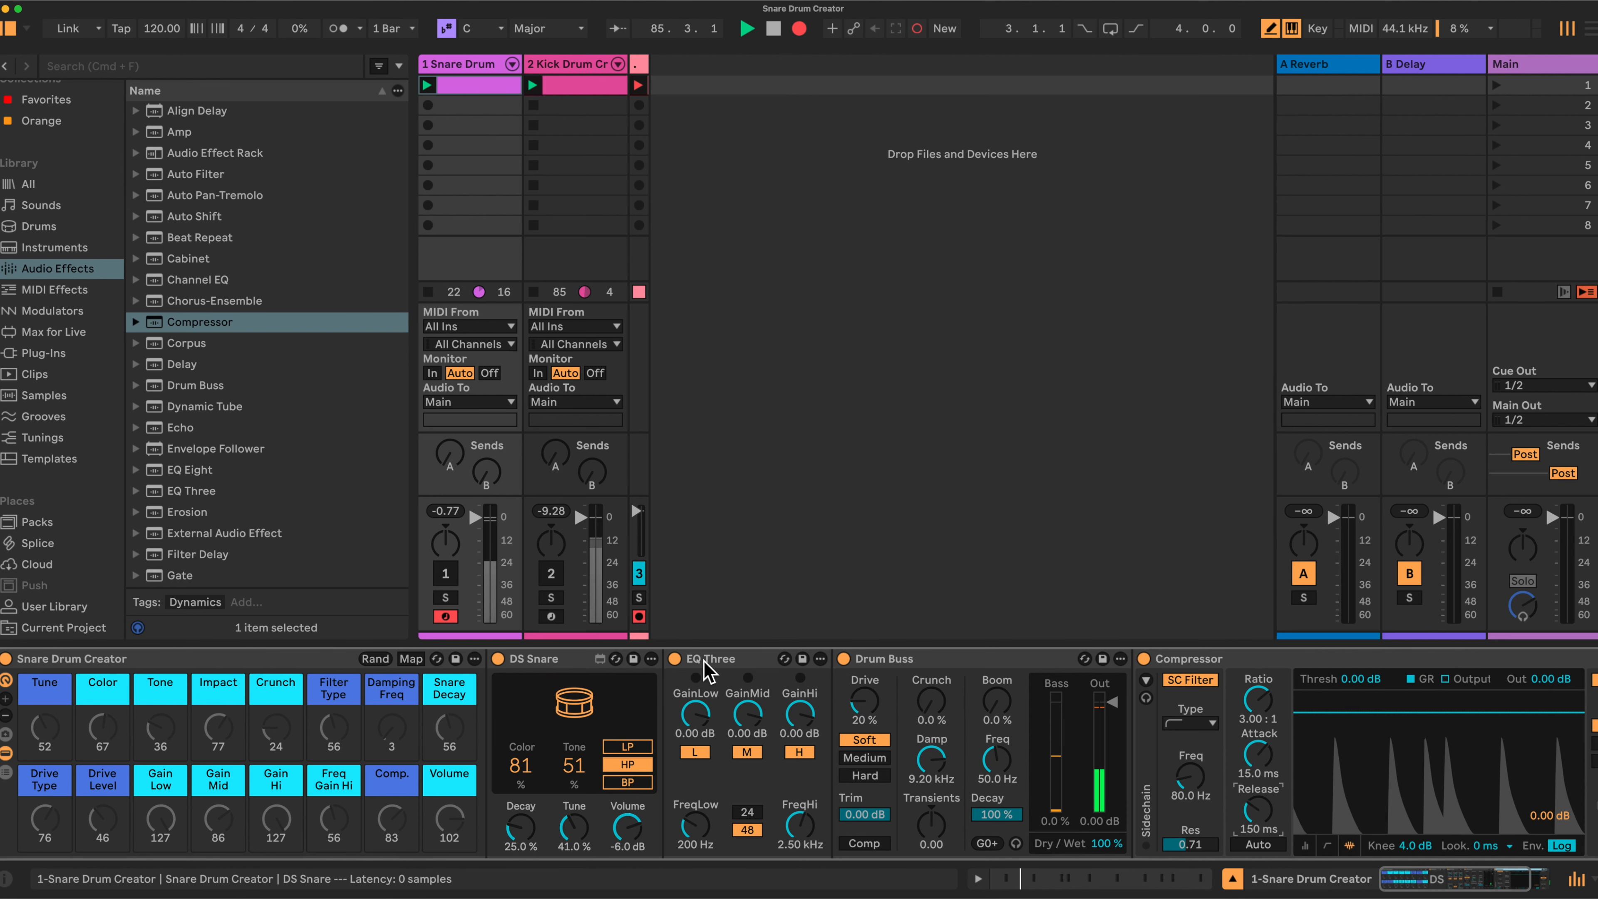
left_click(411, 659)
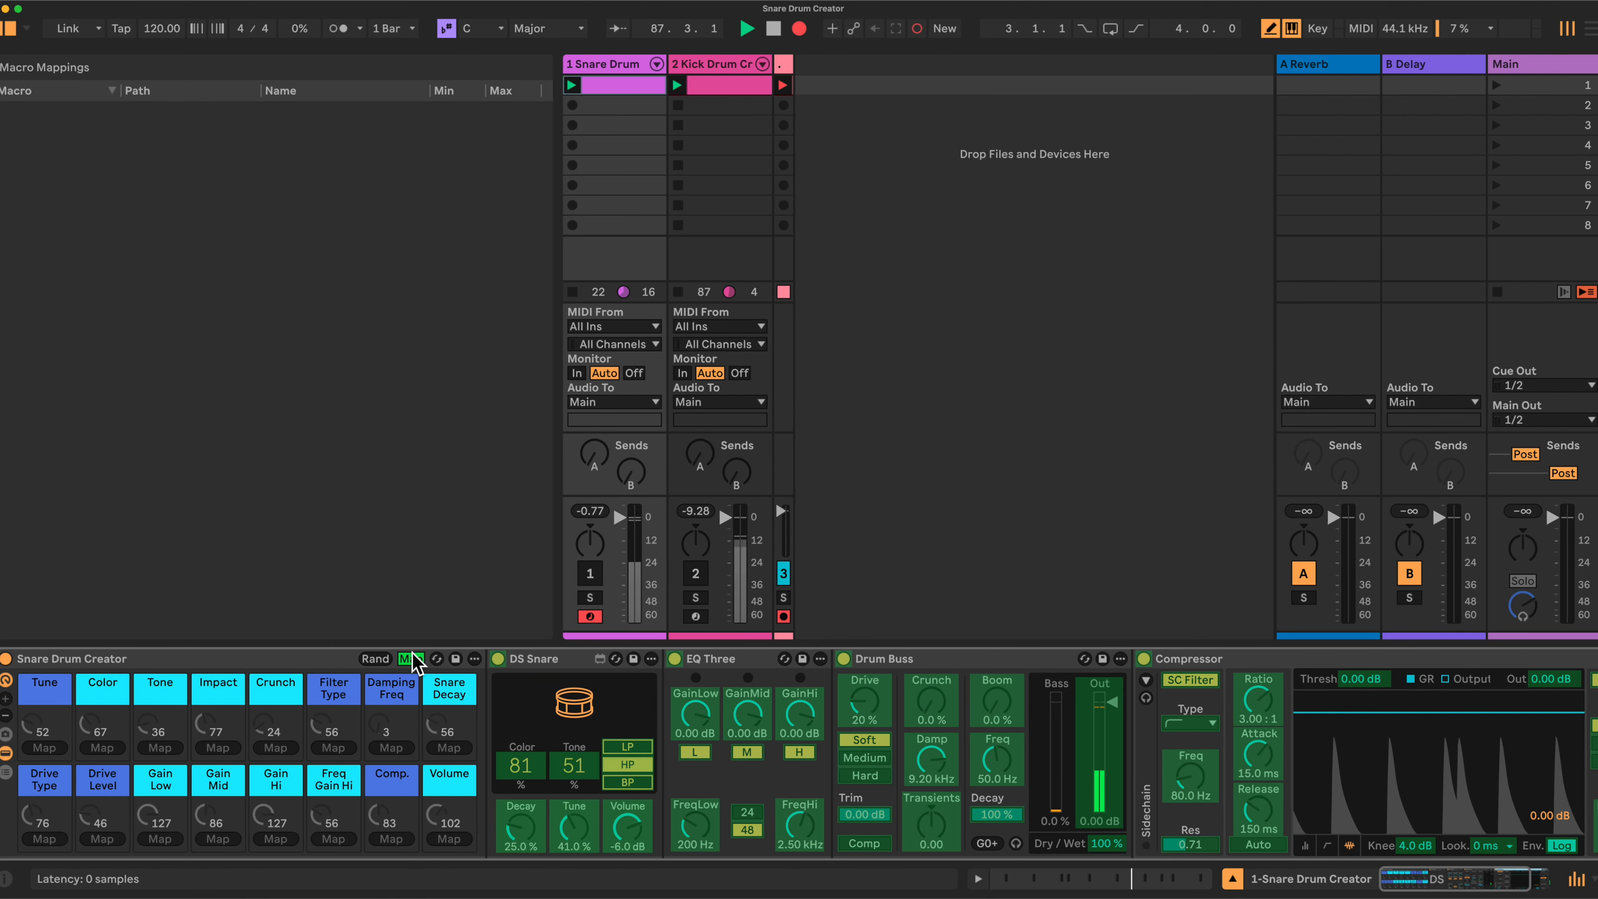
left_click(579, 826)
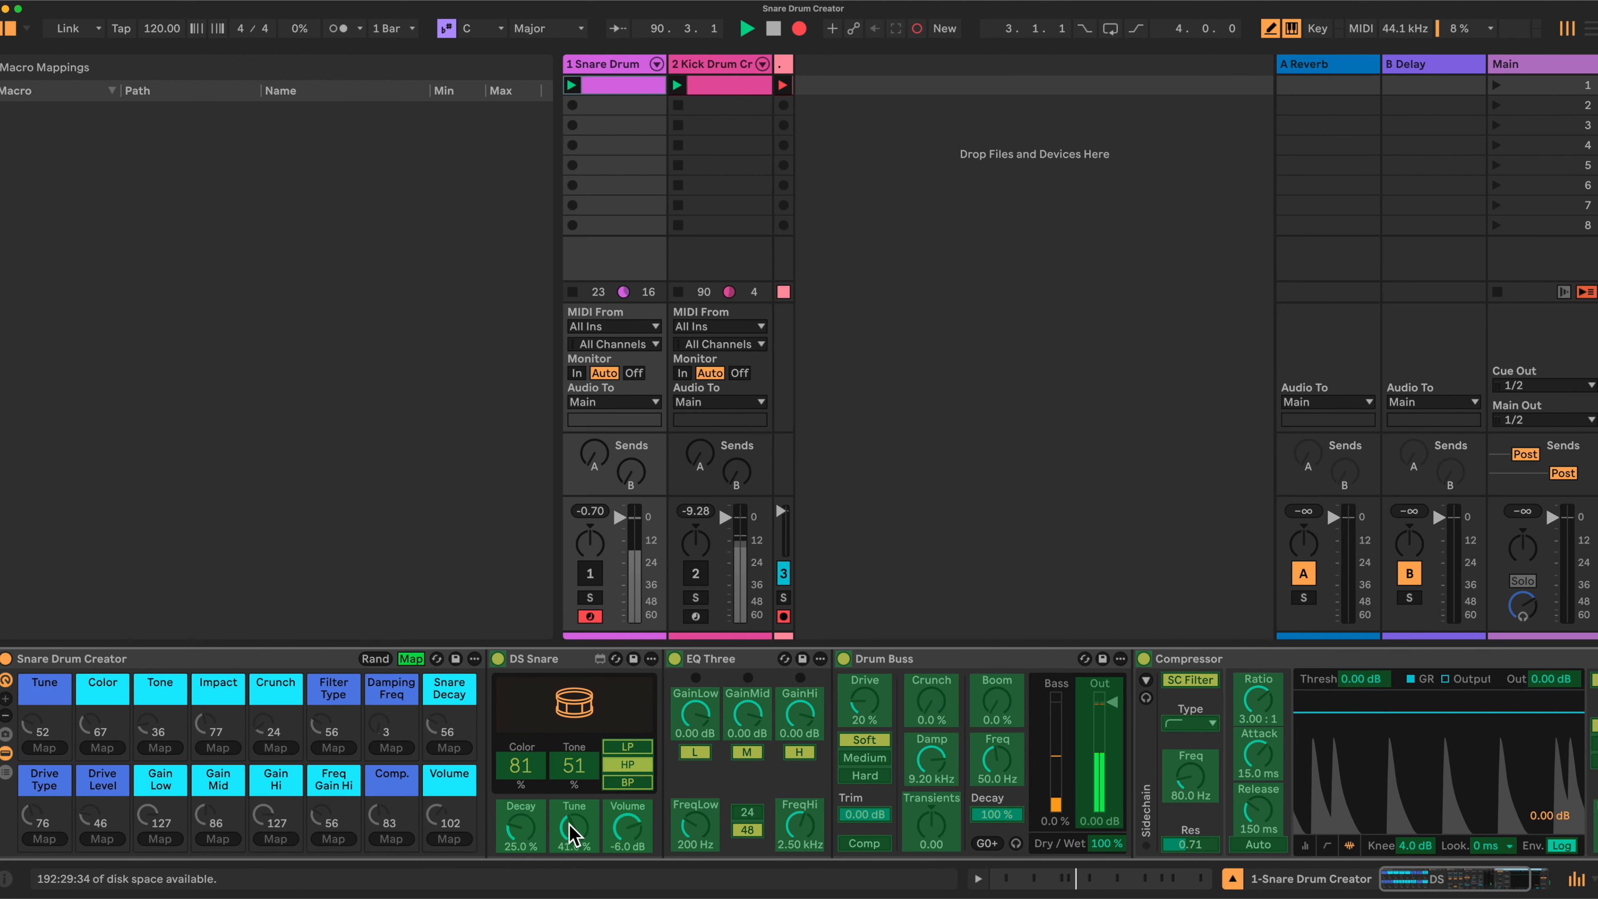
left_click(51, 747)
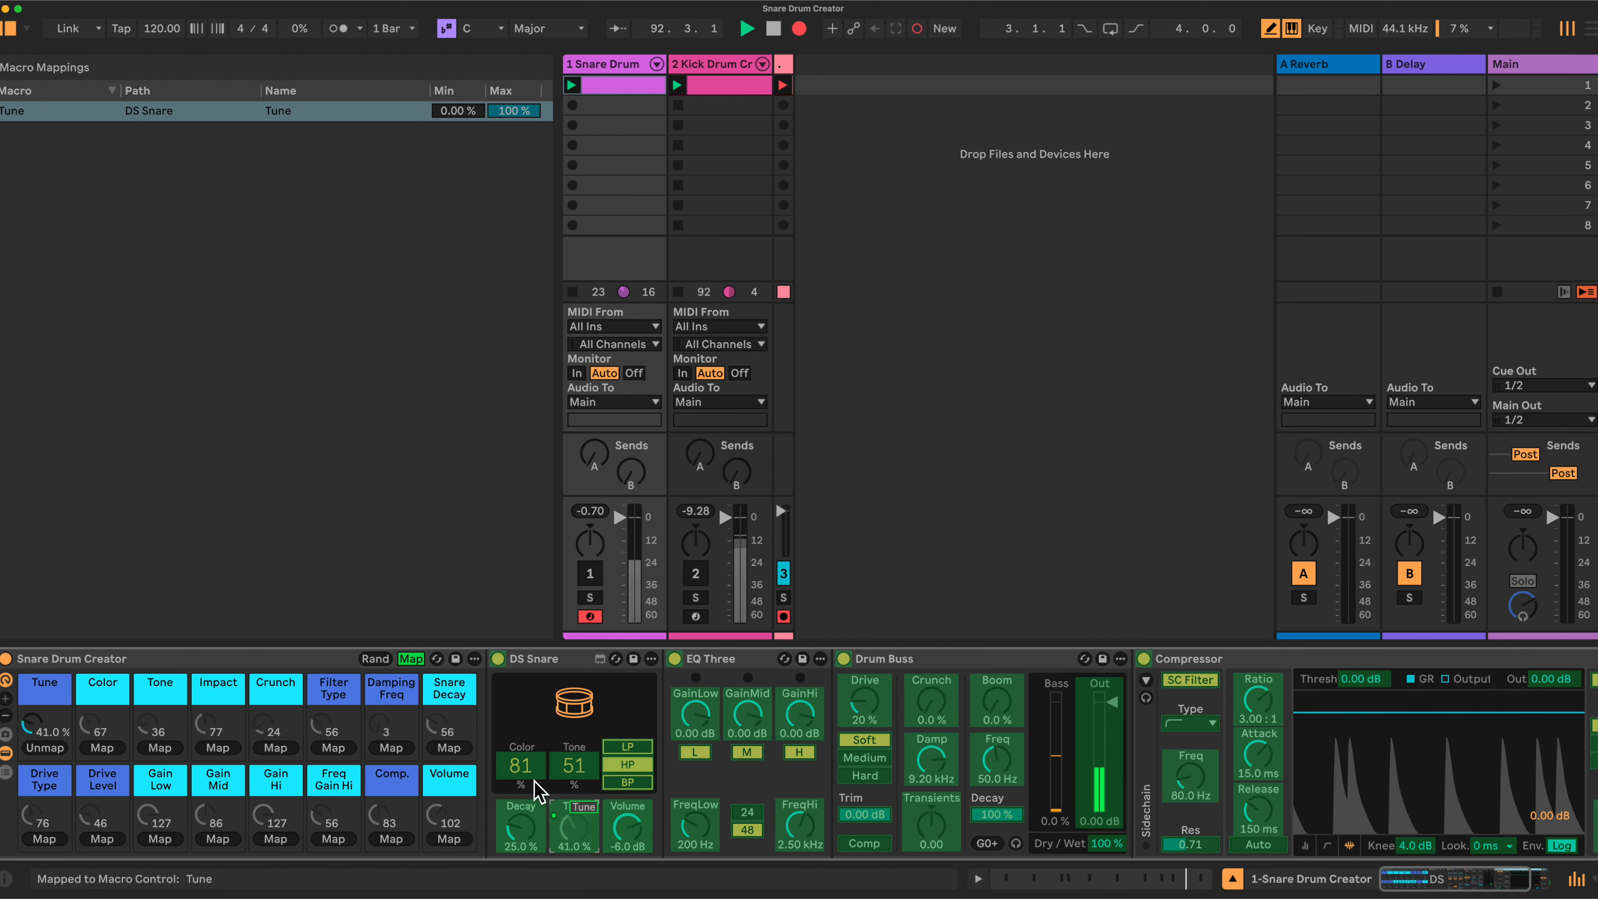
left_click(109, 745)
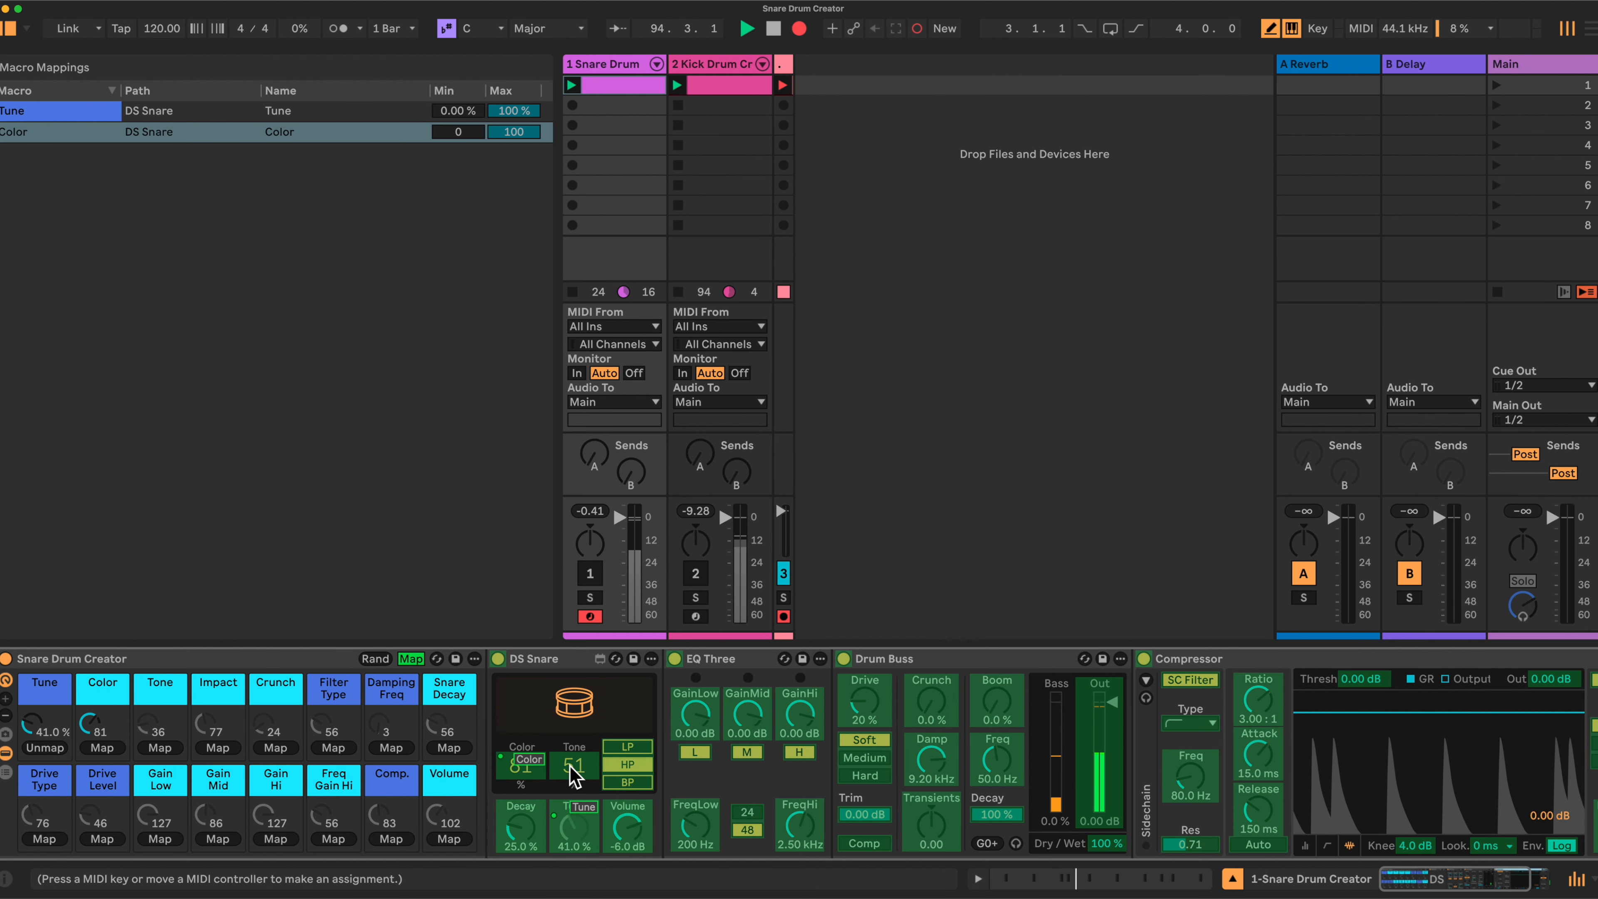
left_click(165, 748)
left_click(574, 765)
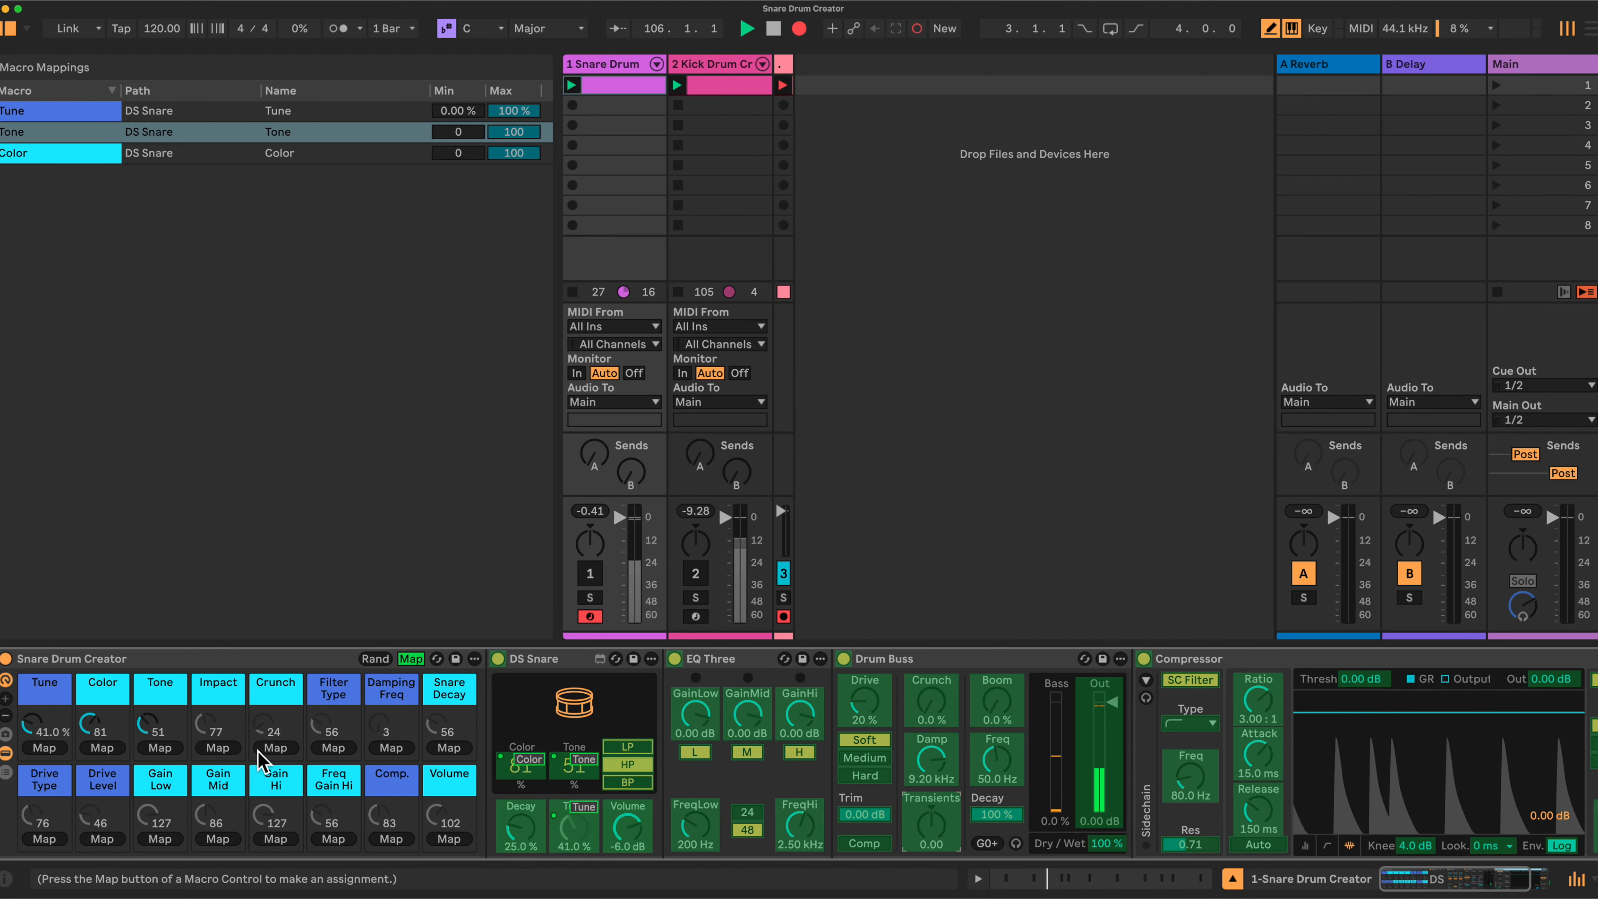
Map Drum Buss Transients to Impact, Drum Buss Crunch to Crunch, and DS Snare's filter type to the Filter Type macro.
left_click(218, 747)
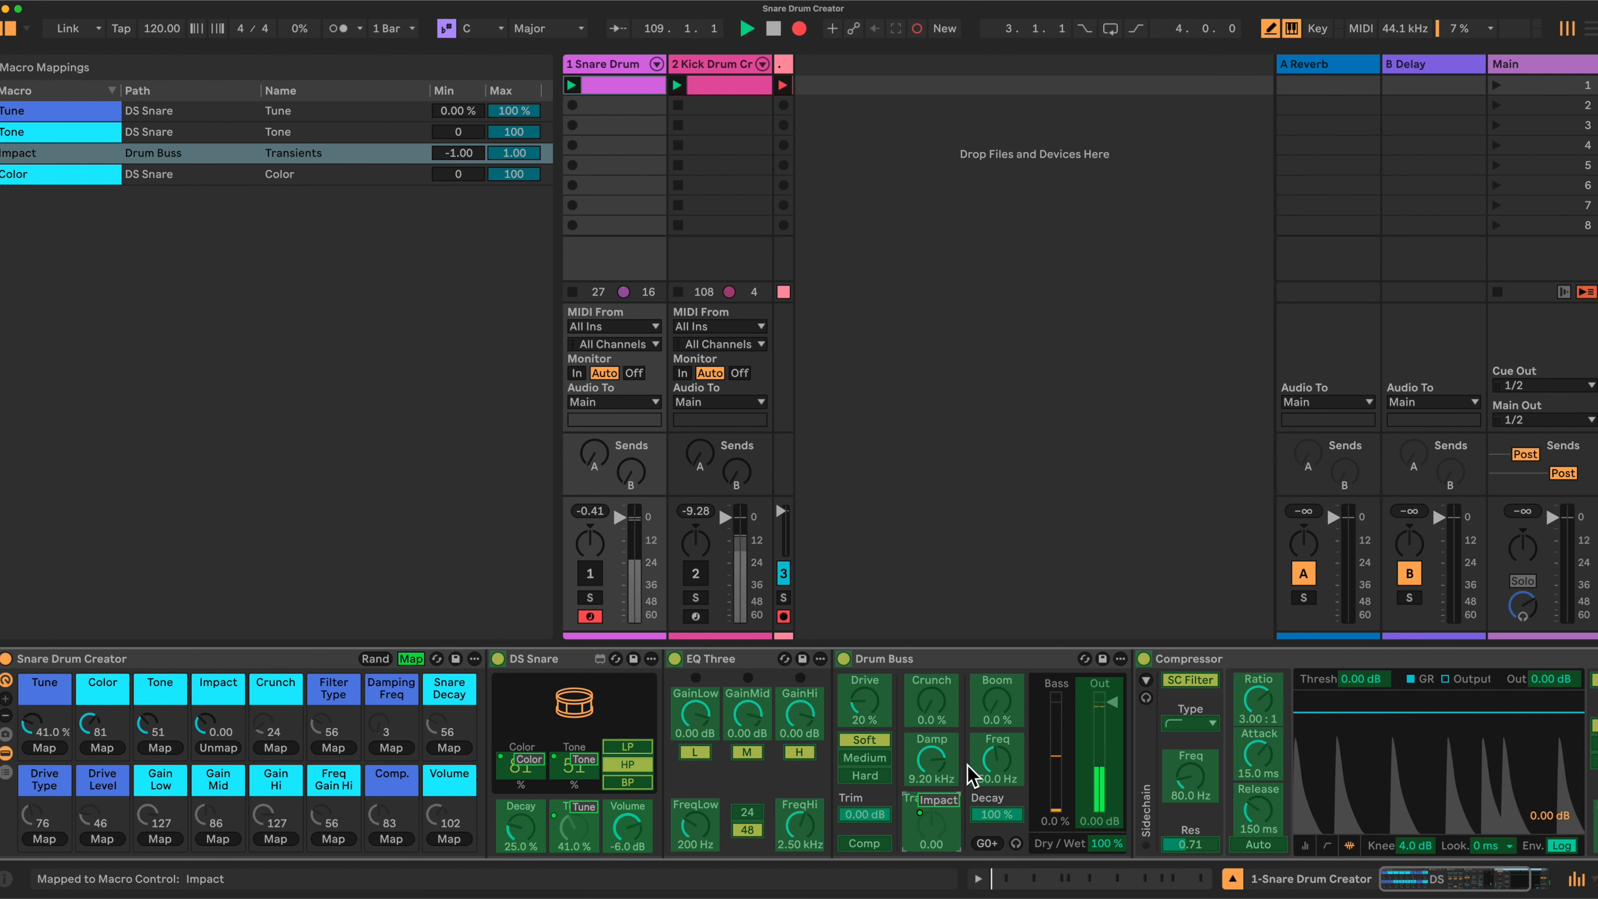
left_click(935, 704)
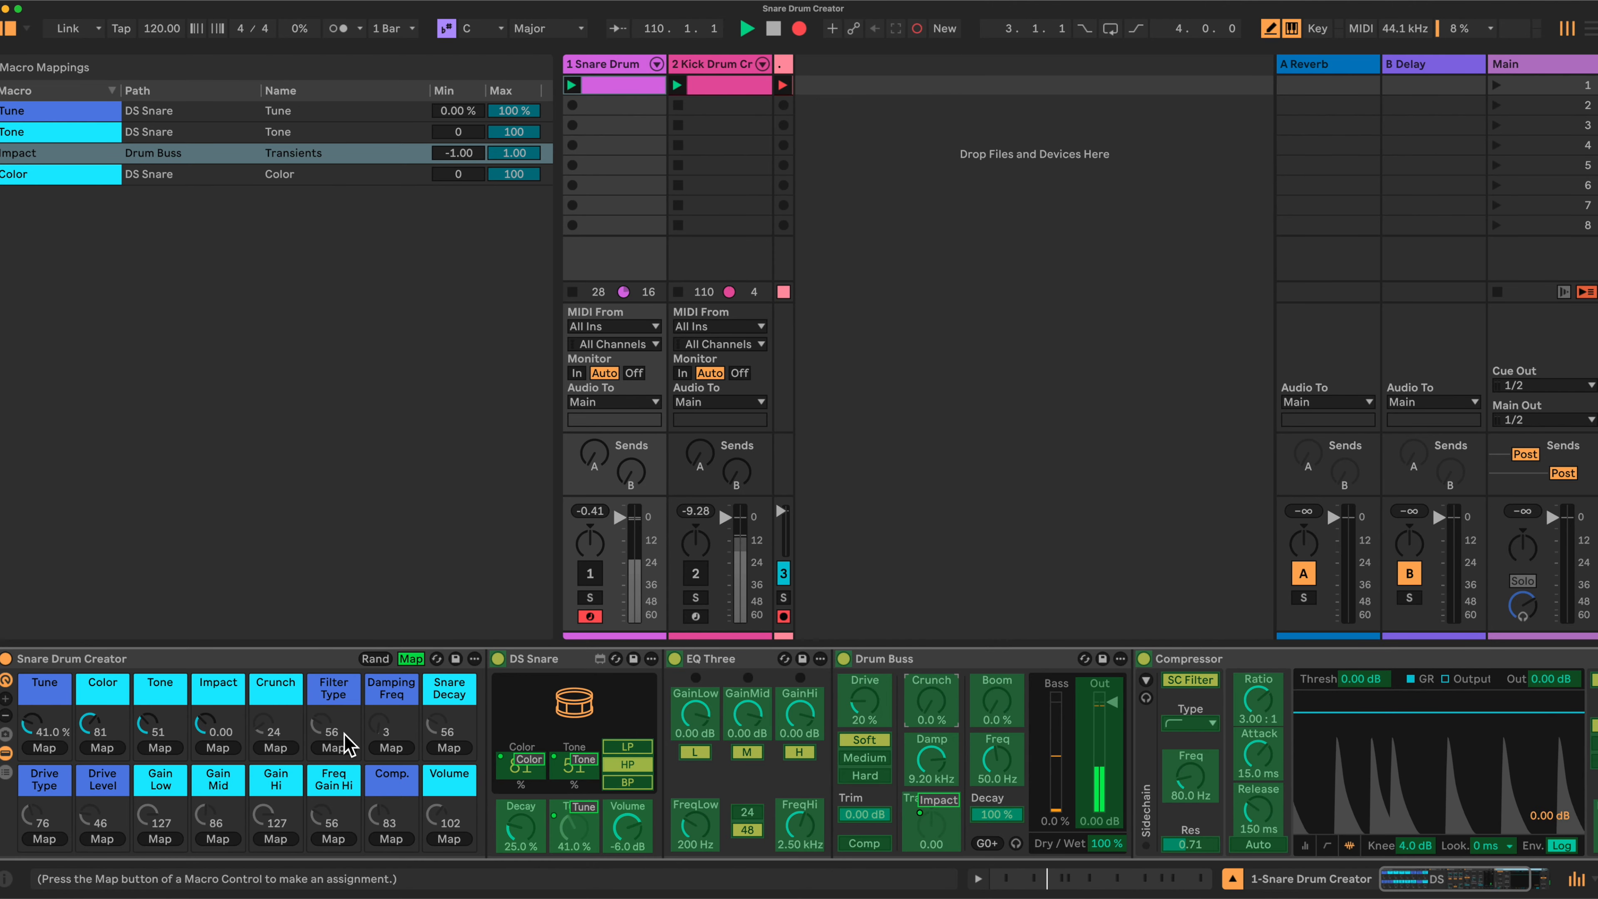
left_click(277, 749)
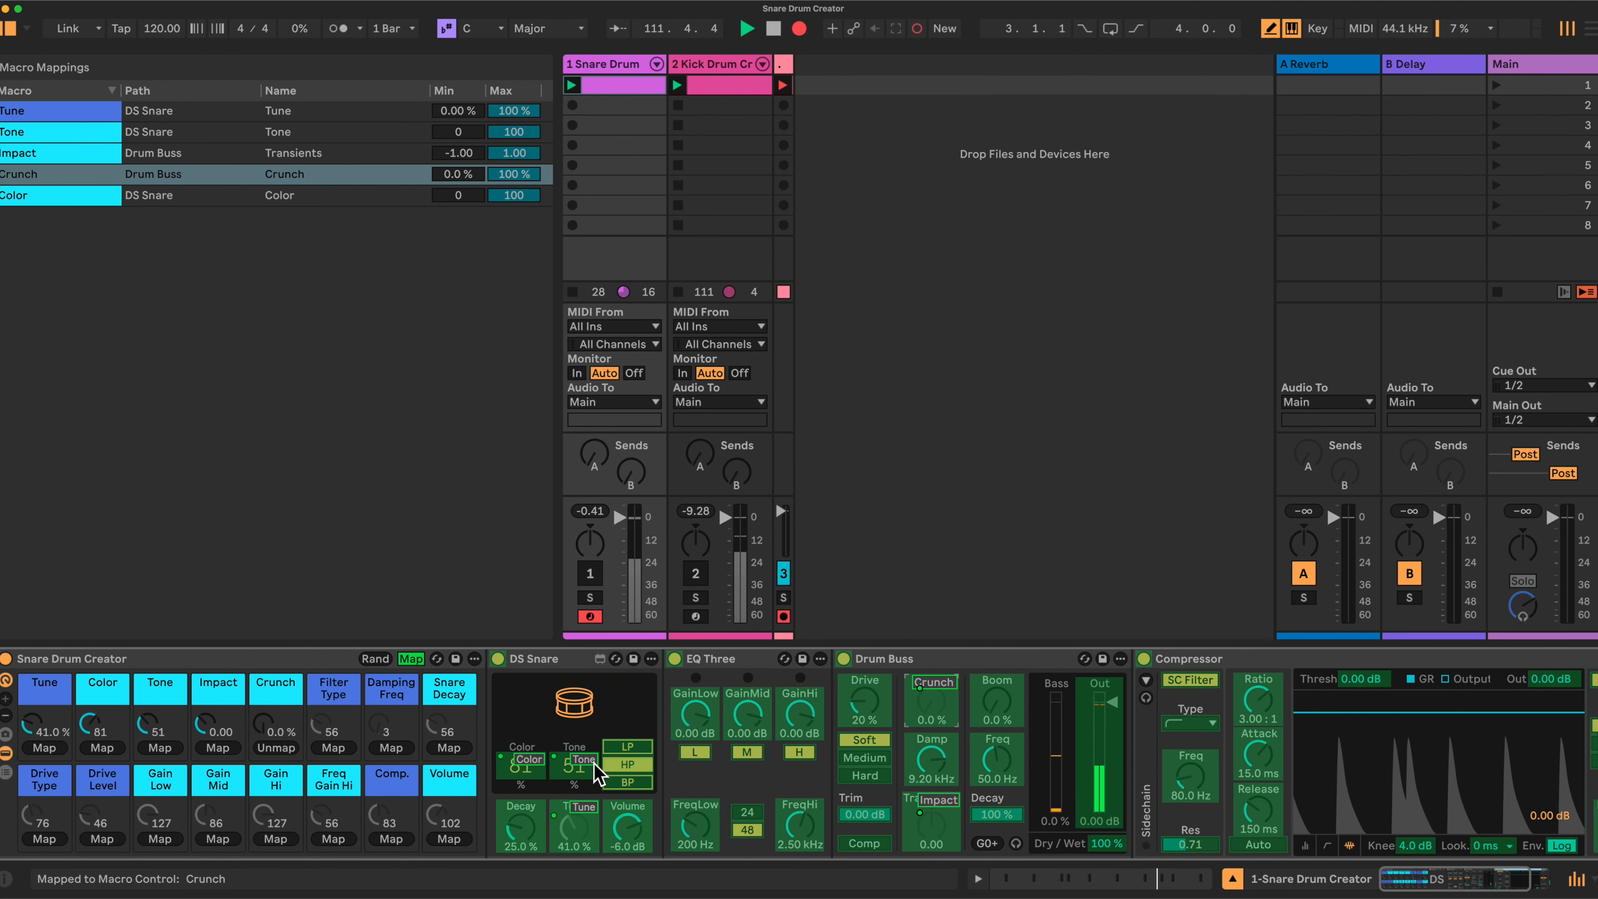
left_click(623, 771)
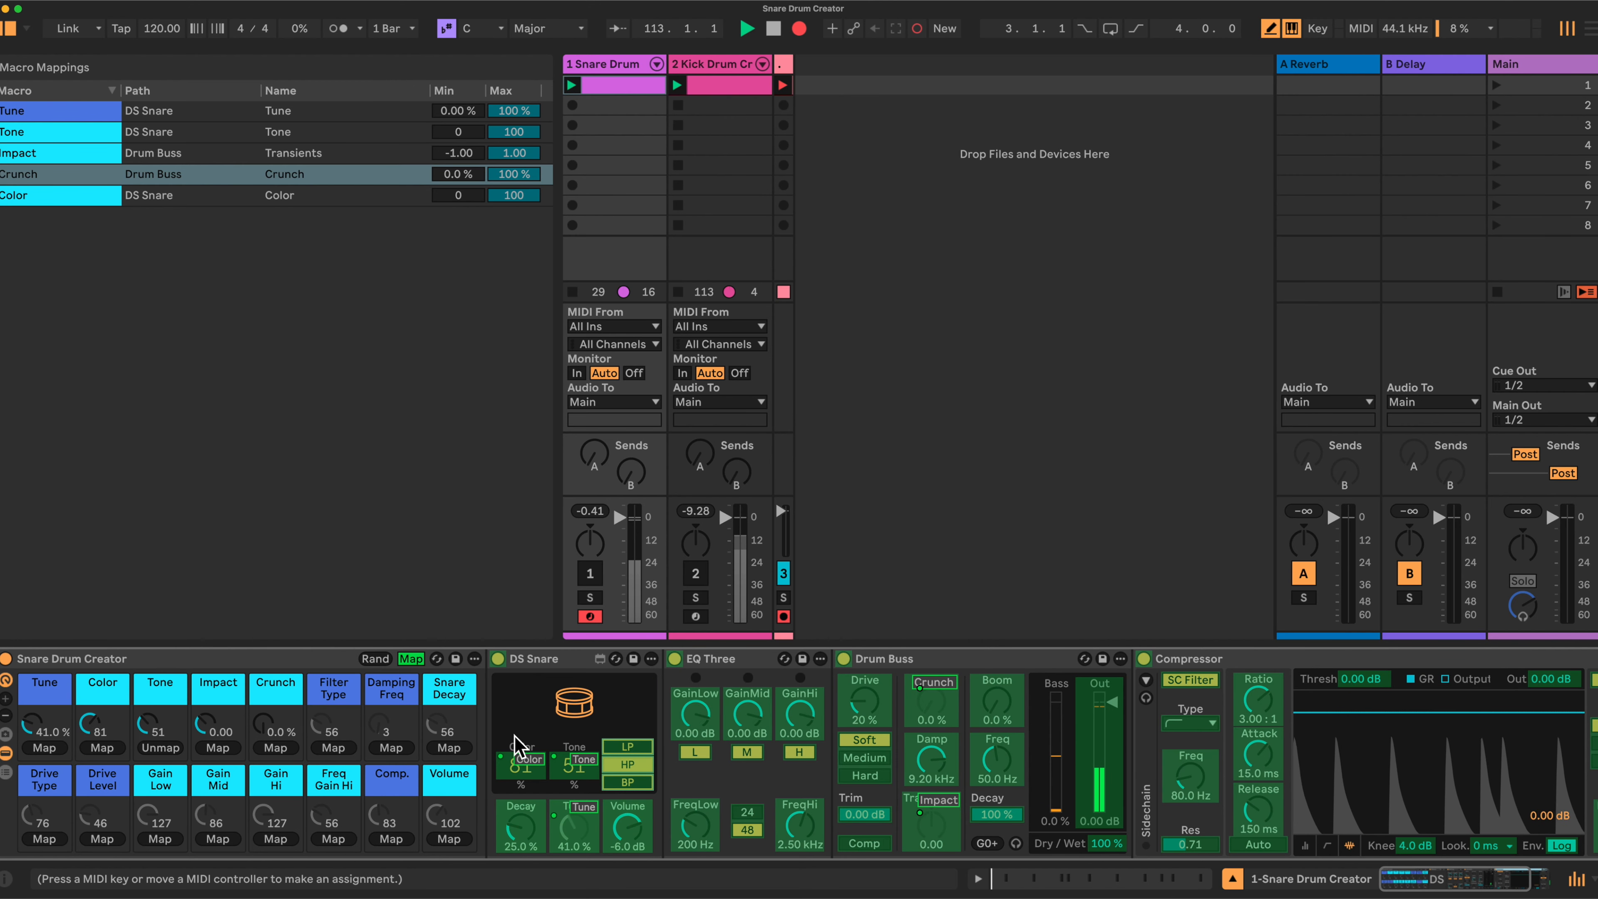
left_click(334, 748)
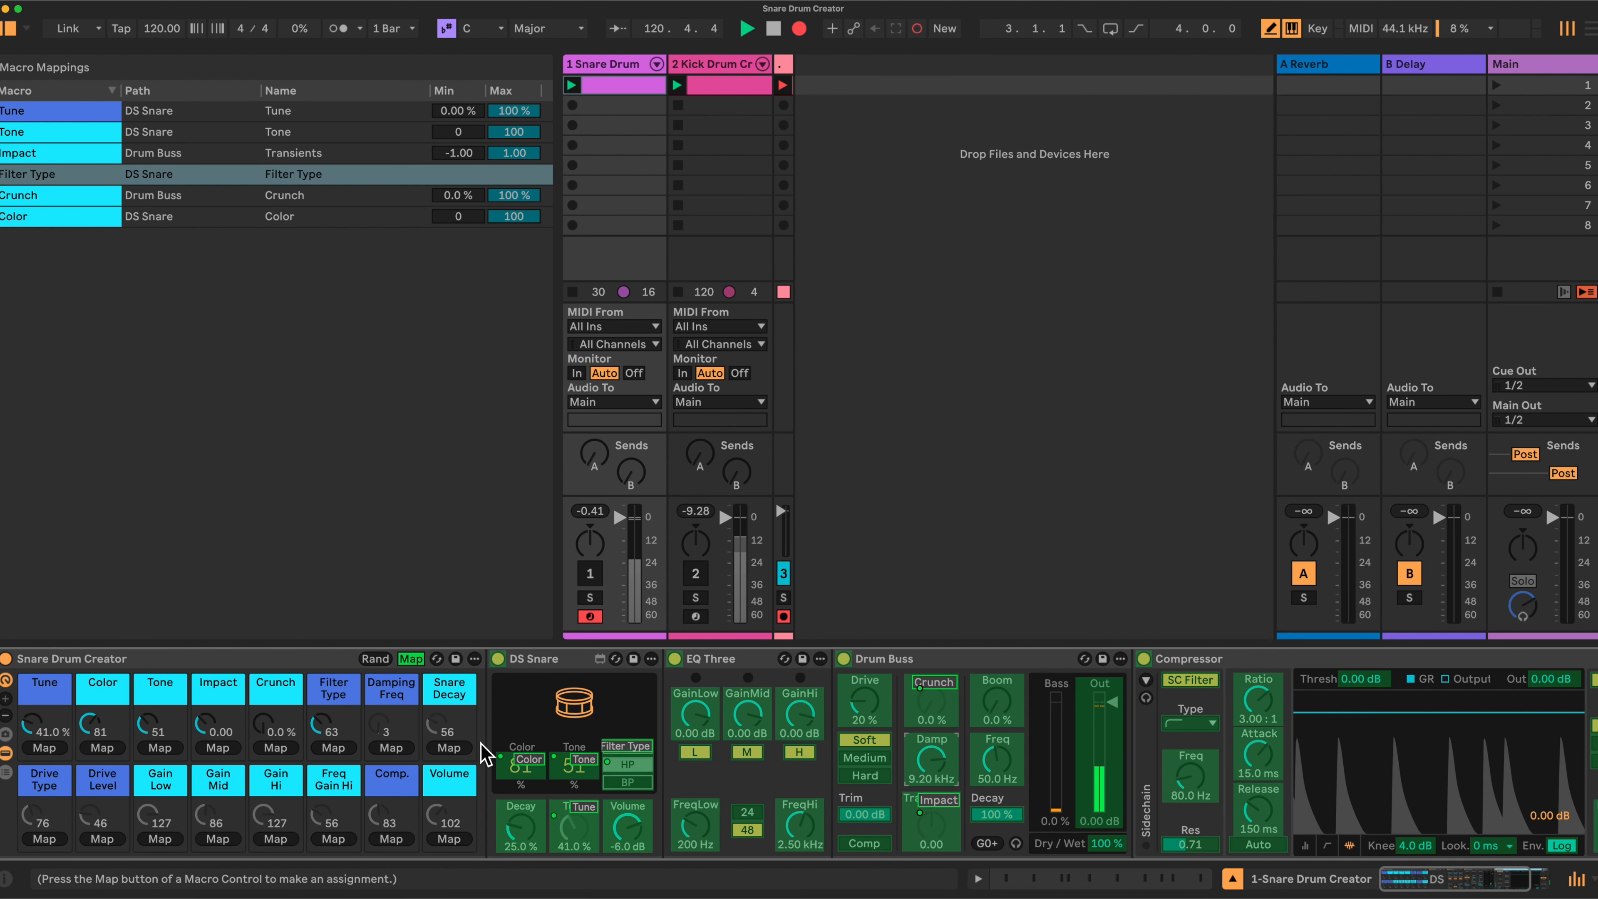
Map Drum Buss Damping Frequency to the Damping Freq macro and DS Snare's Decay to the Snare Decay macro.
left_click(389, 748)
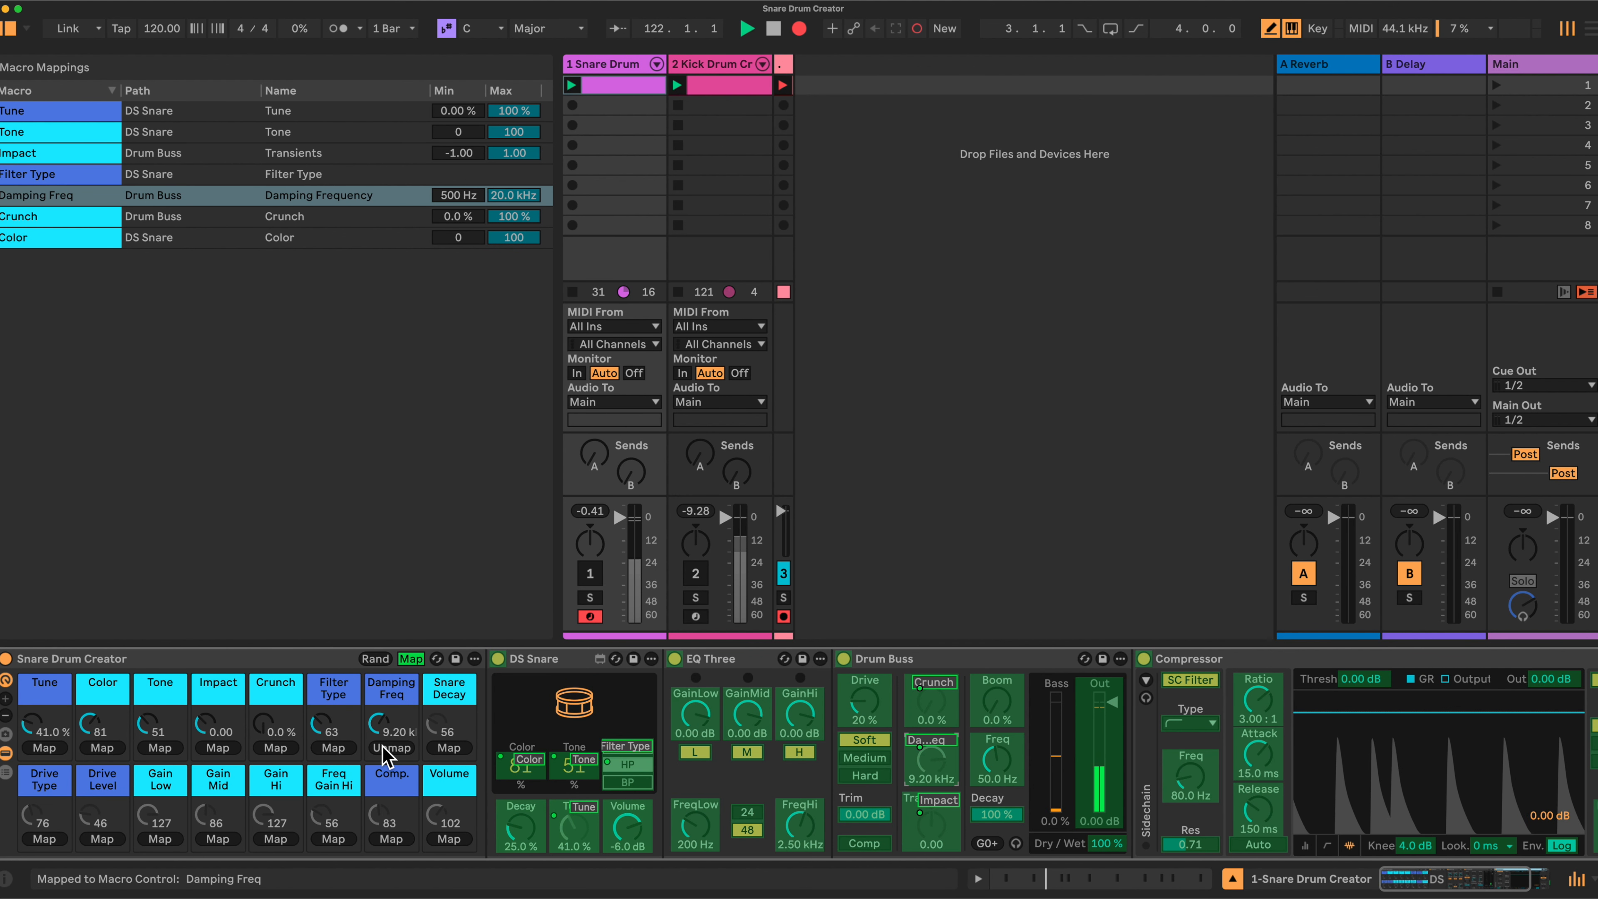
left_click(519, 839)
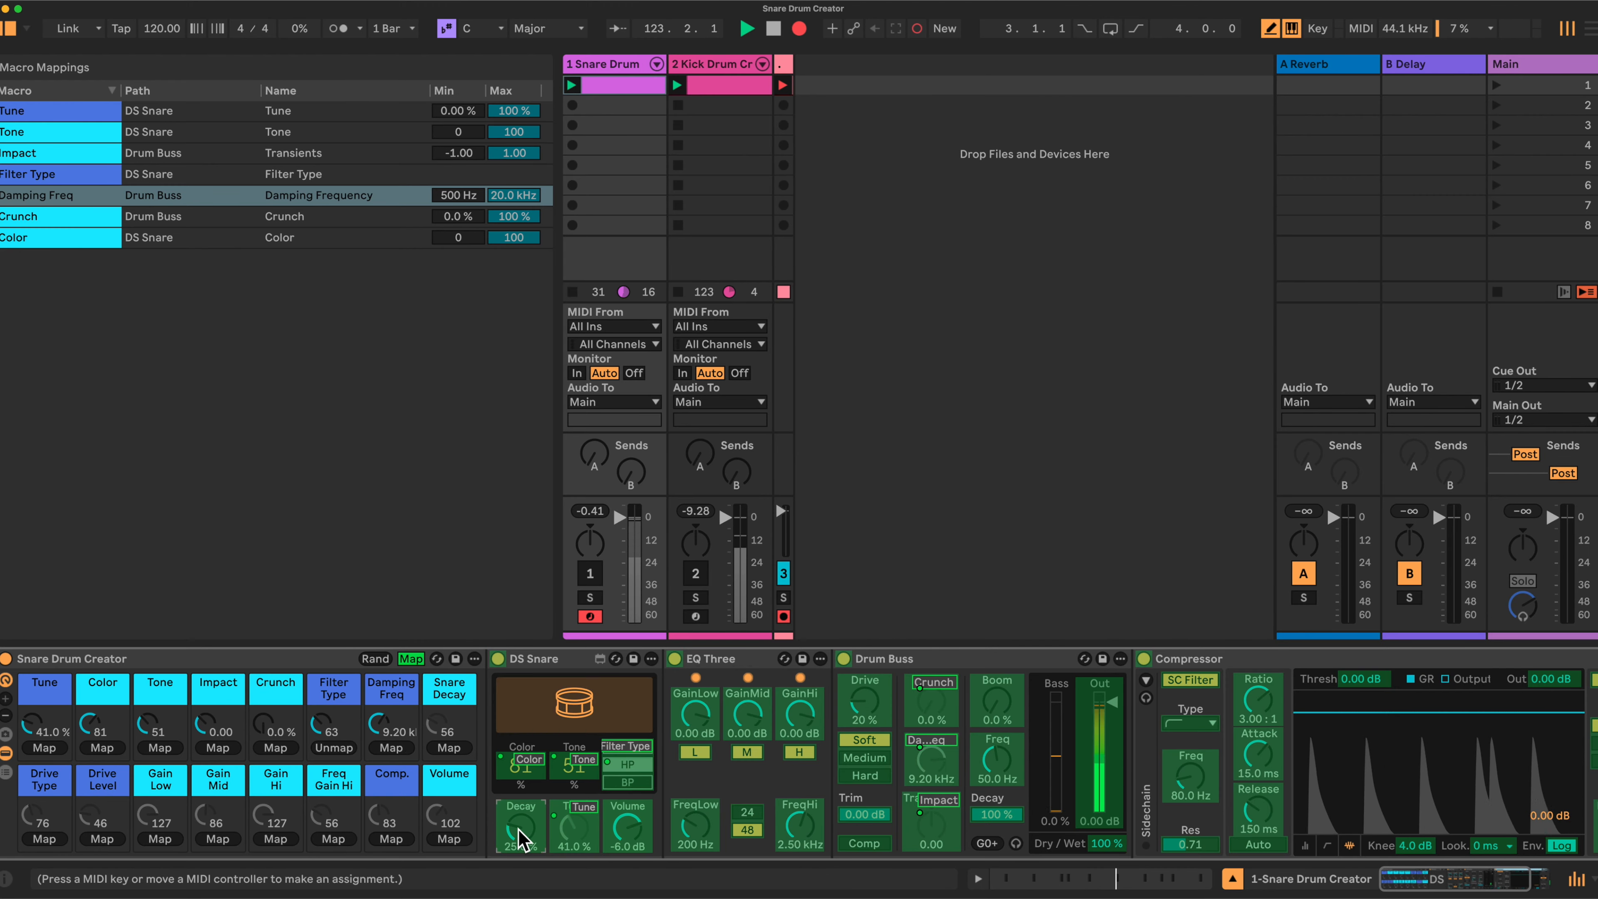
left_click(449, 749)
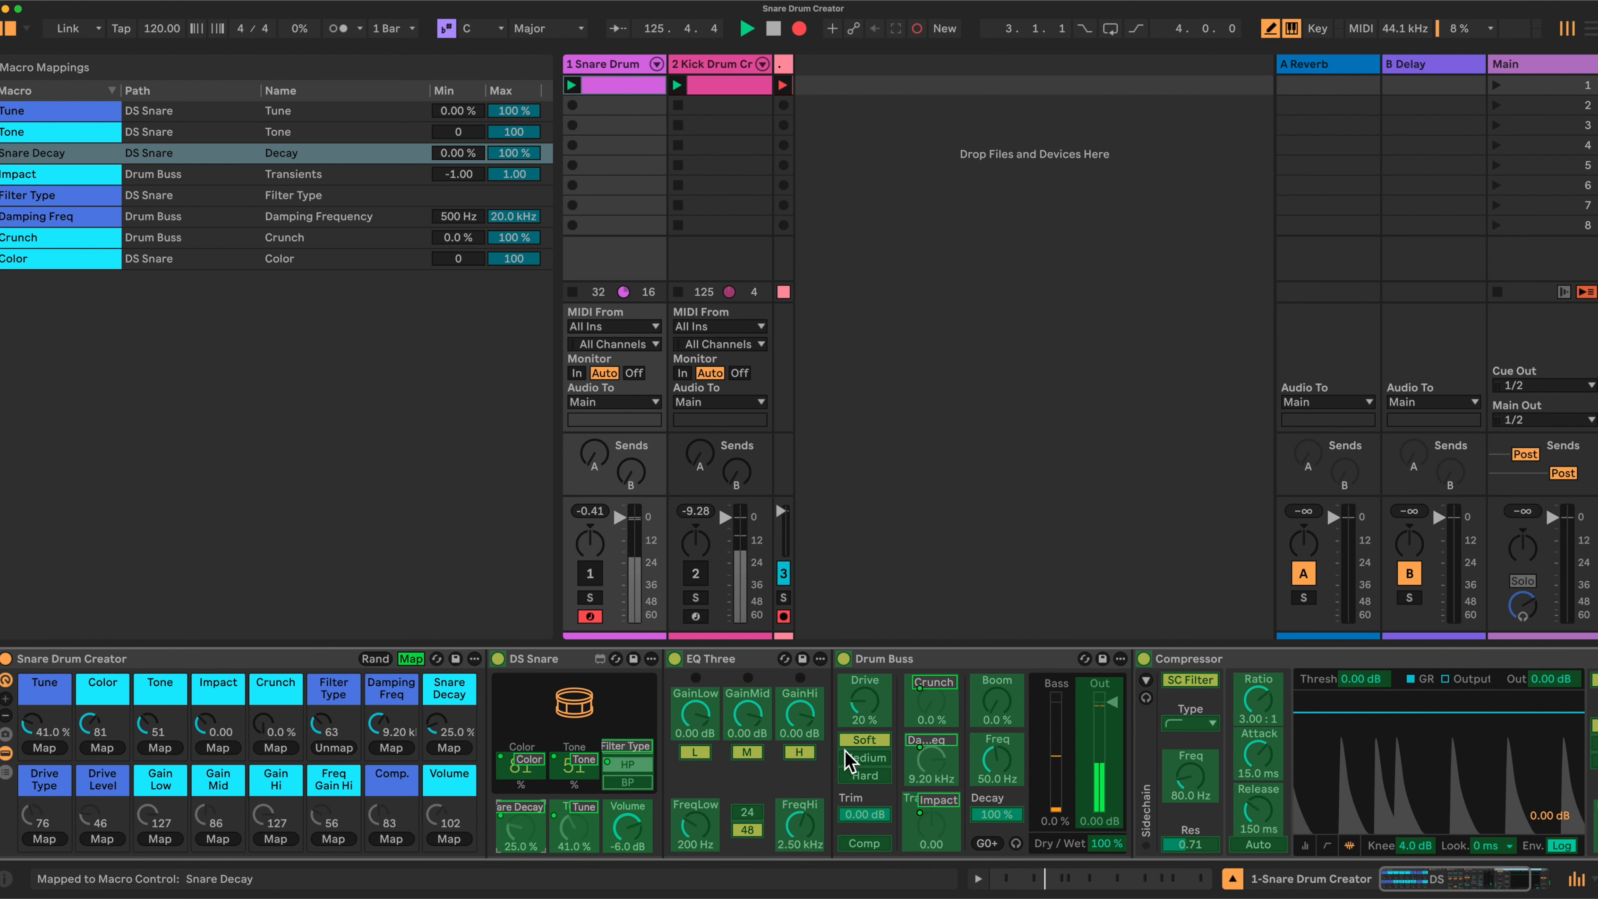
Map Drum Buss's drive type selector to the Drive Type macro and its Drive amount to Drive Level.
left_click(859, 759)
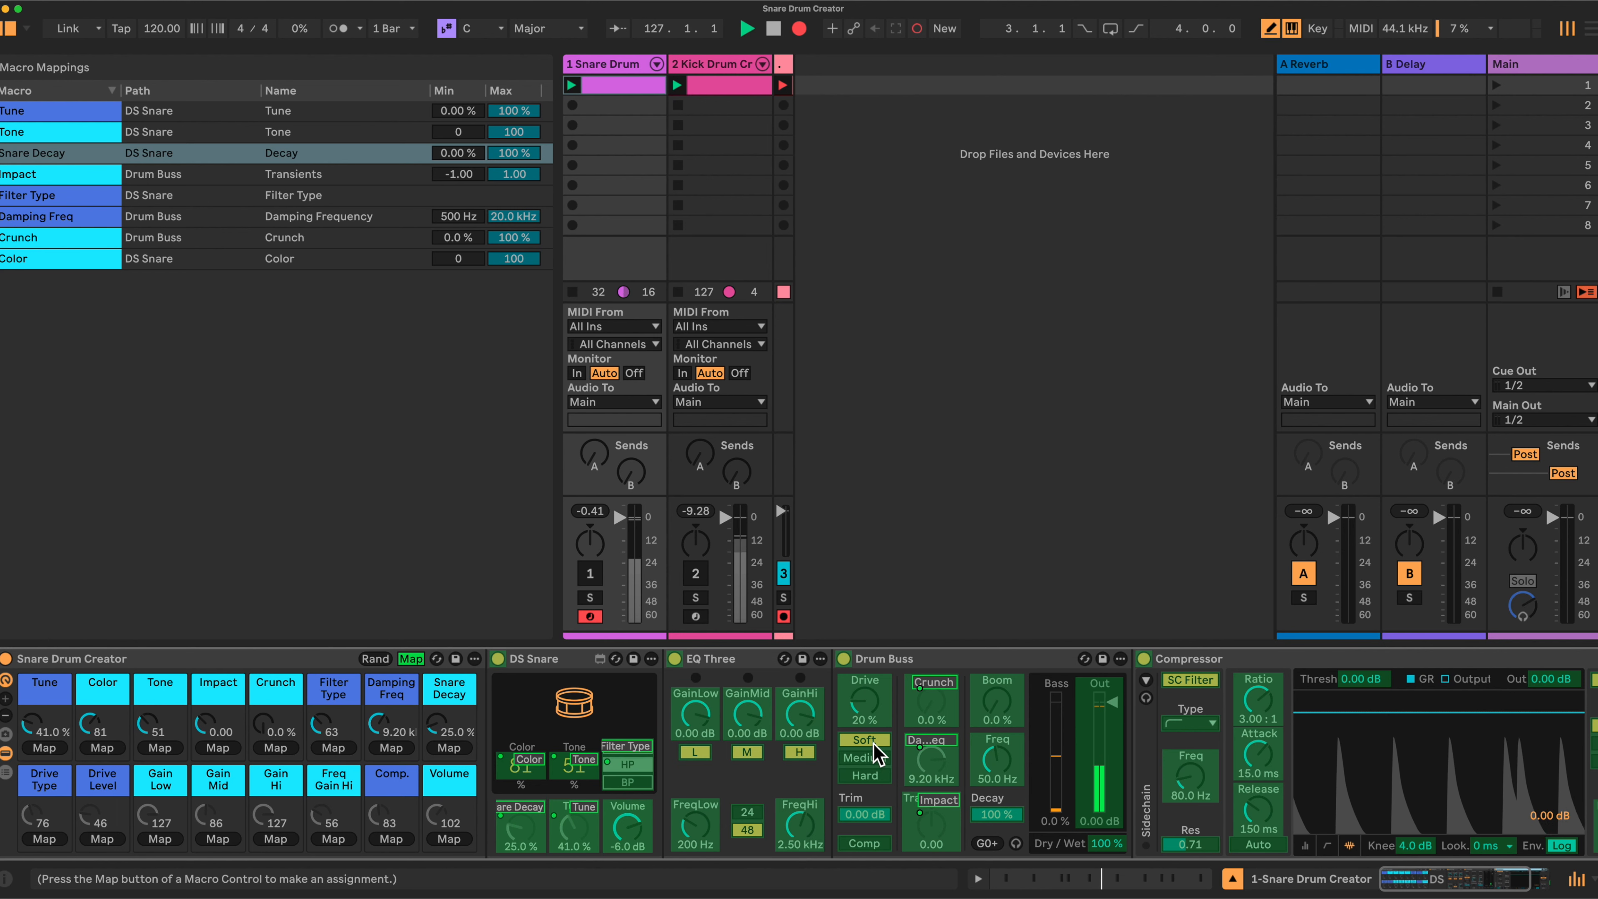
left_click(45, 838)
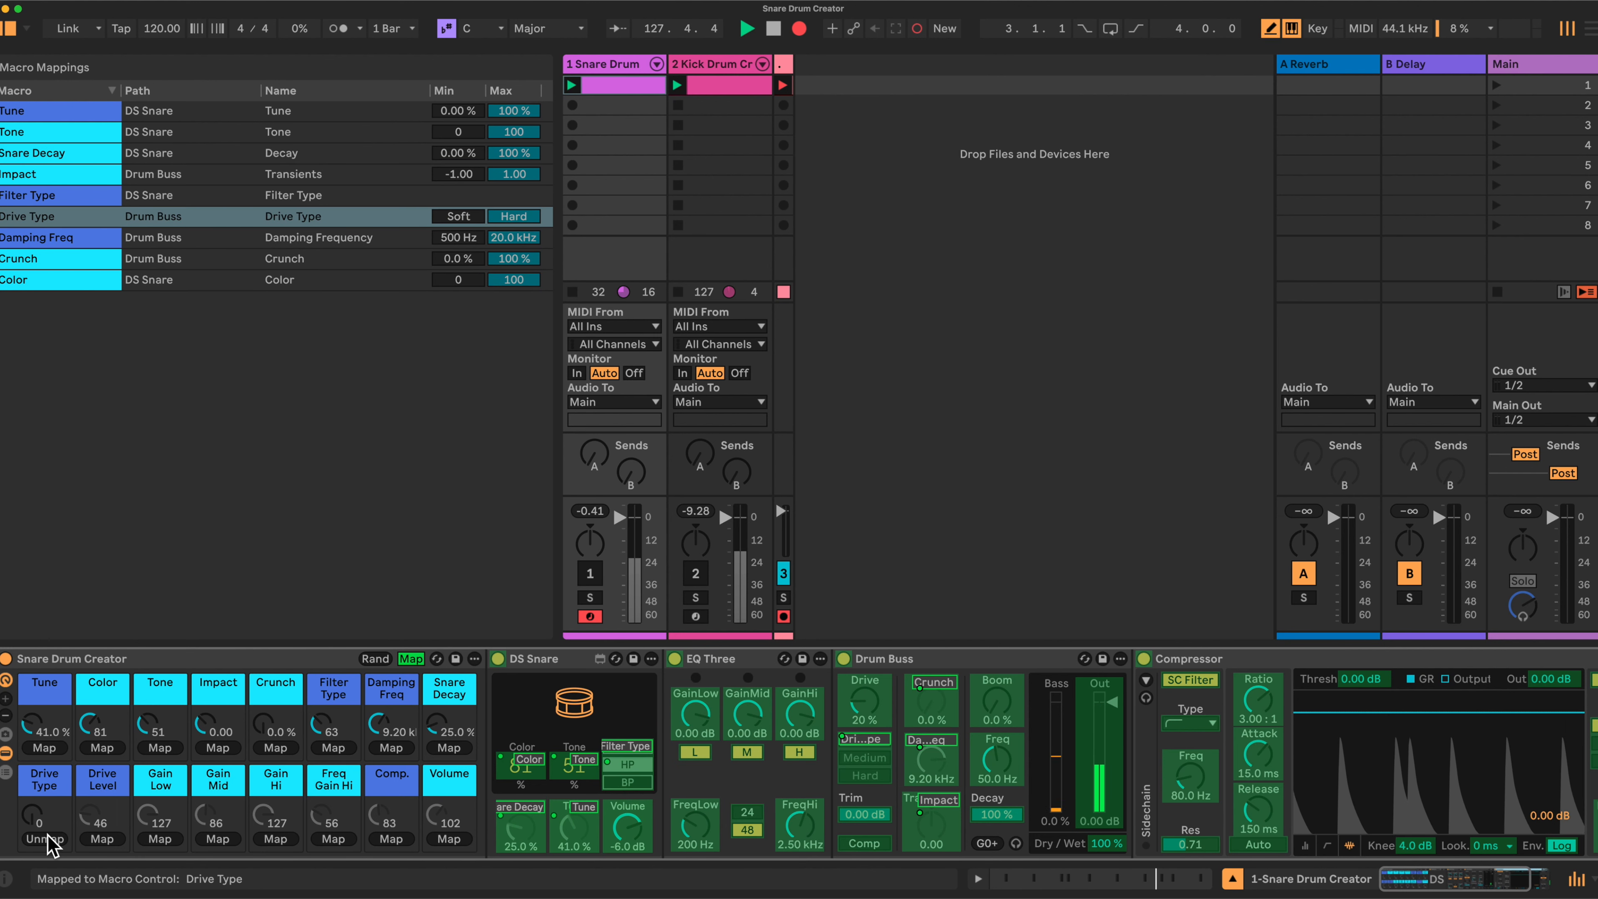
left_click(868, 710)
left_click(103, 838)
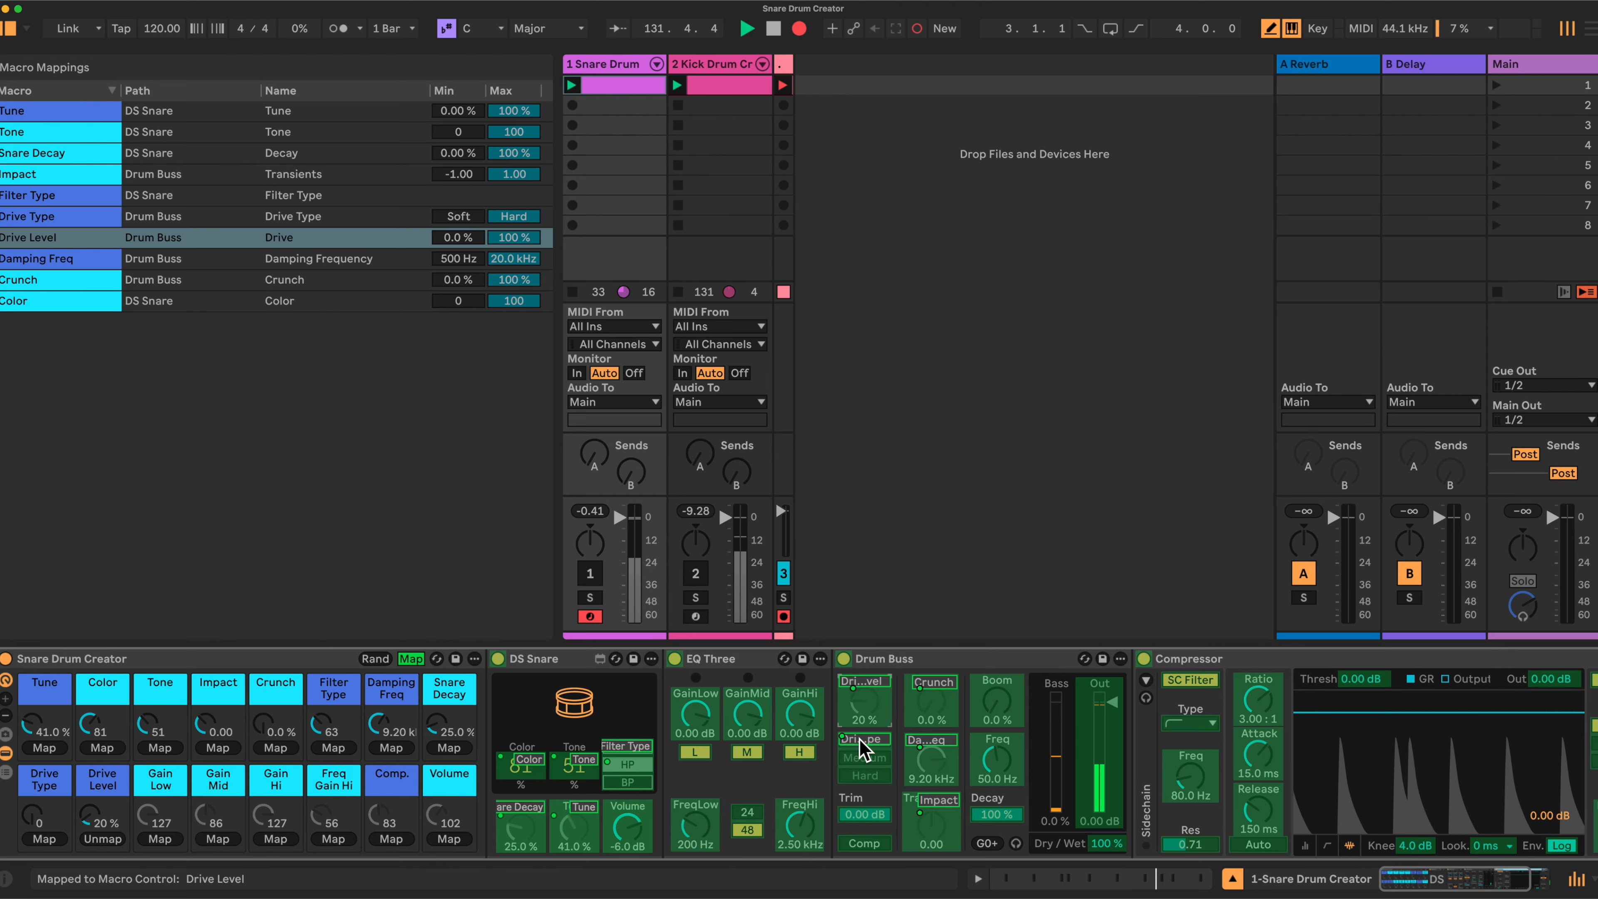
Map EQ Three's GainLow, GainMid and GainHi to the Gain Low, Gain Mid and Gain Hi macros.
left_click(694, 717)
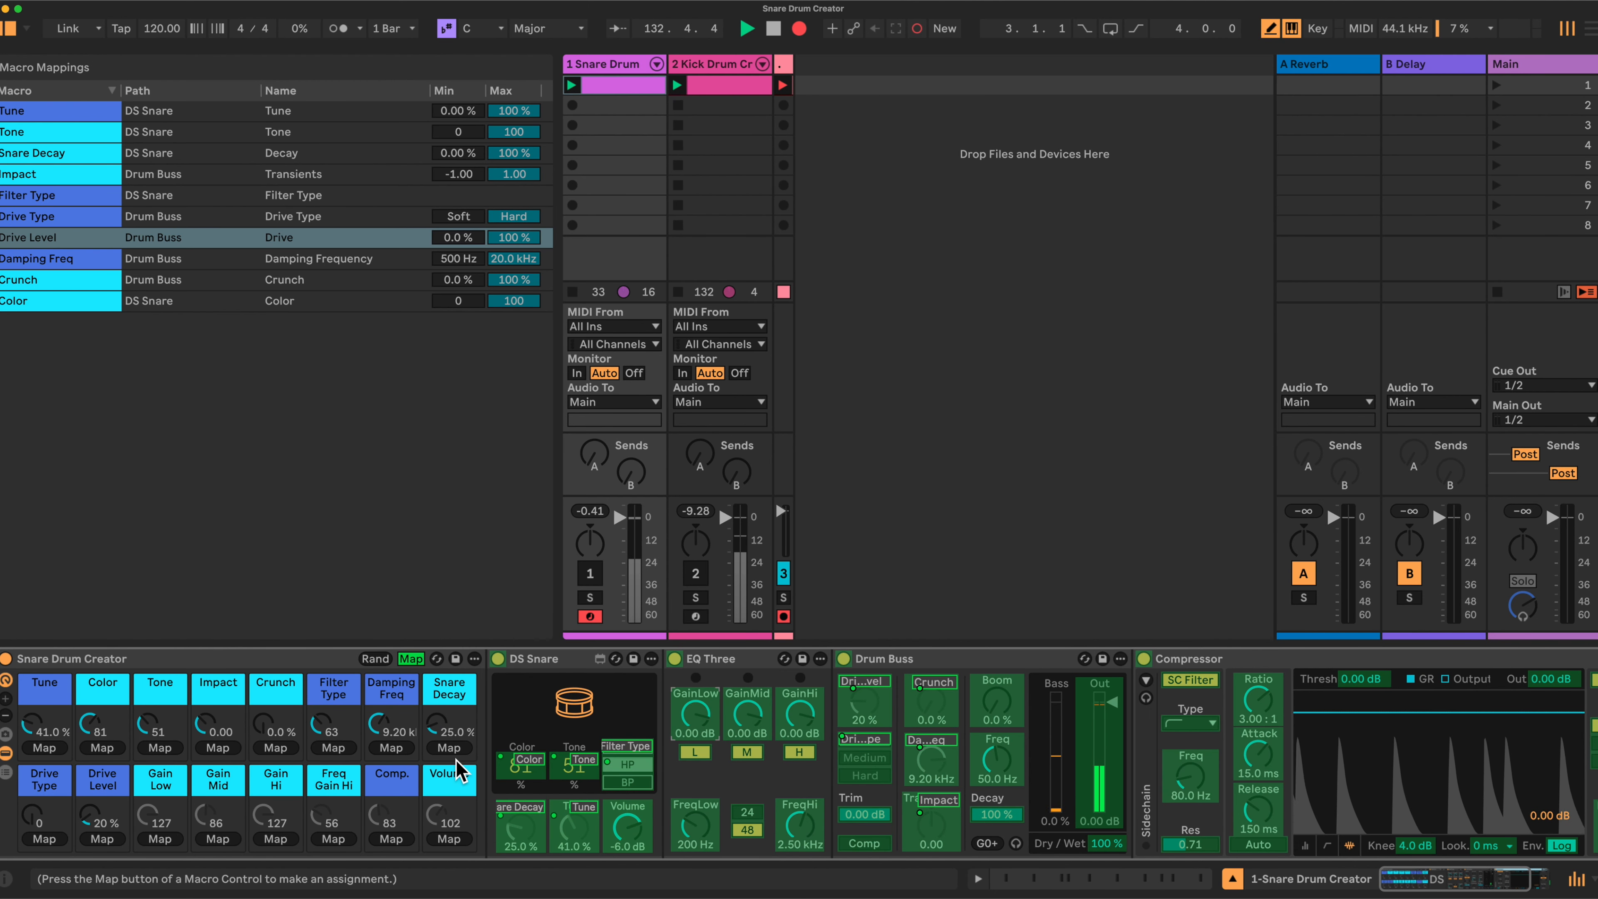
left_click(160, 838)
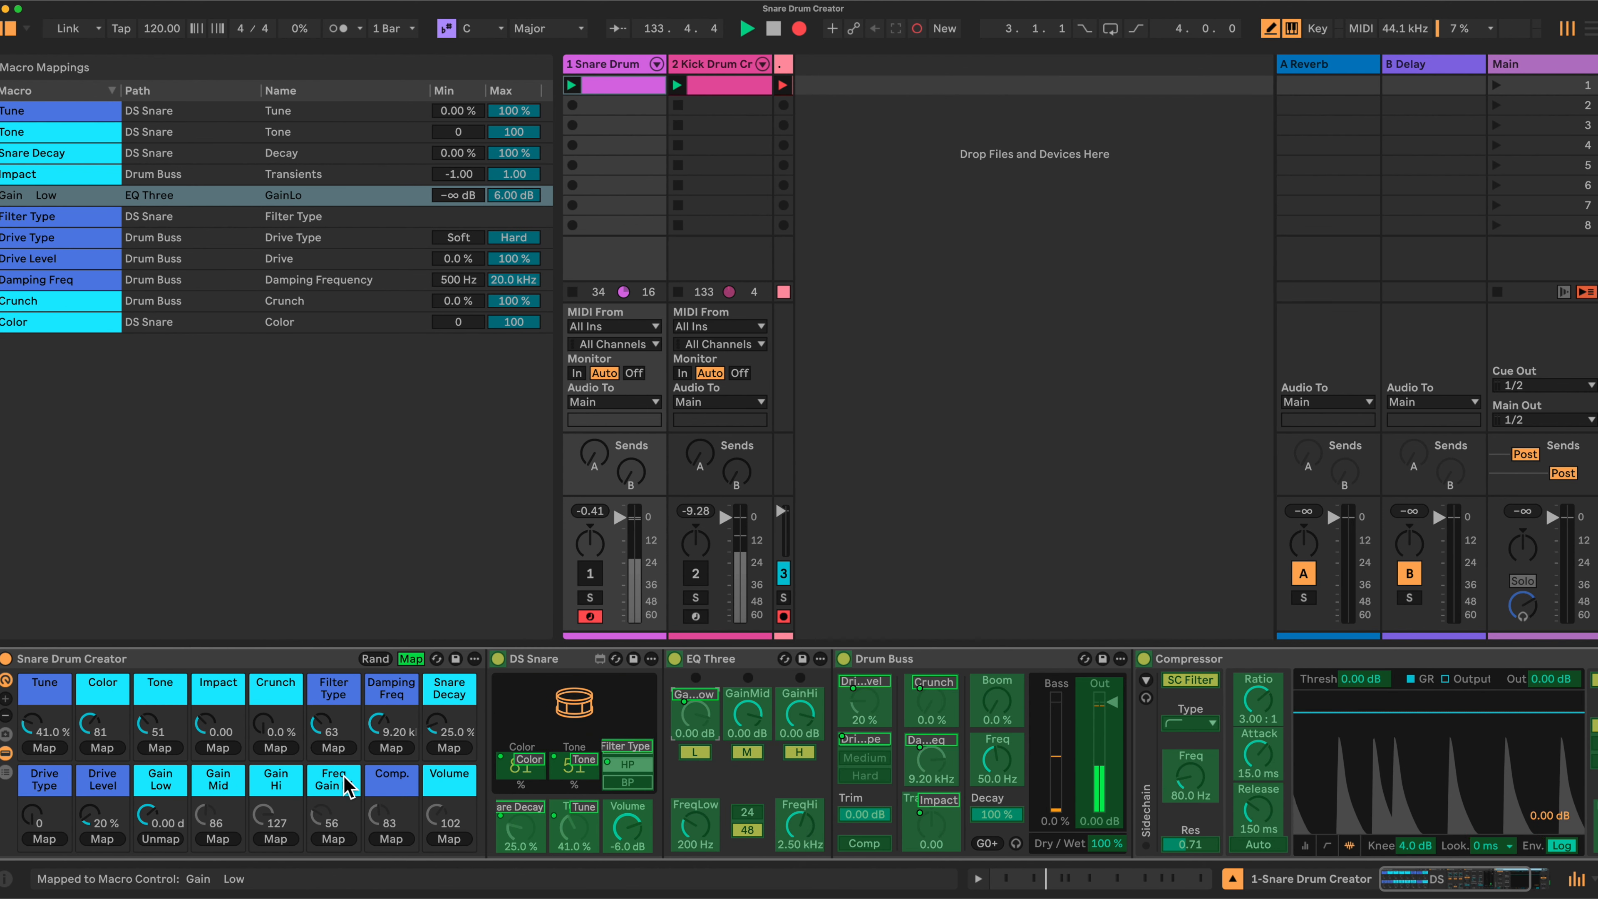
left_click(751, 707)
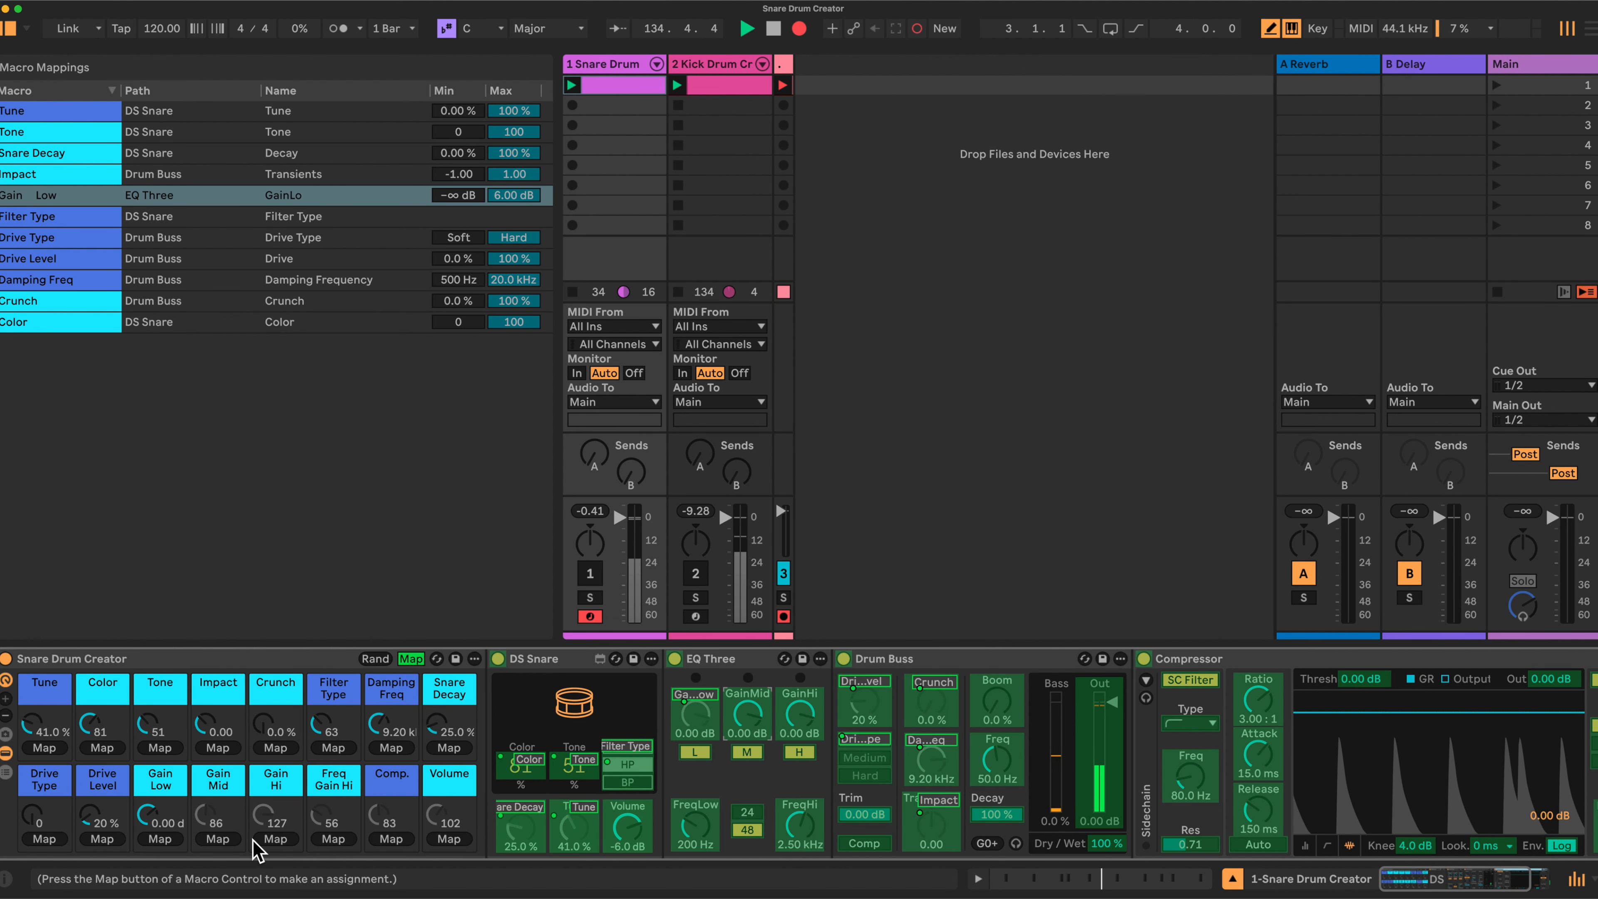
left_click(217, 838)
left_click(794, 715)
left_click(275, 838)
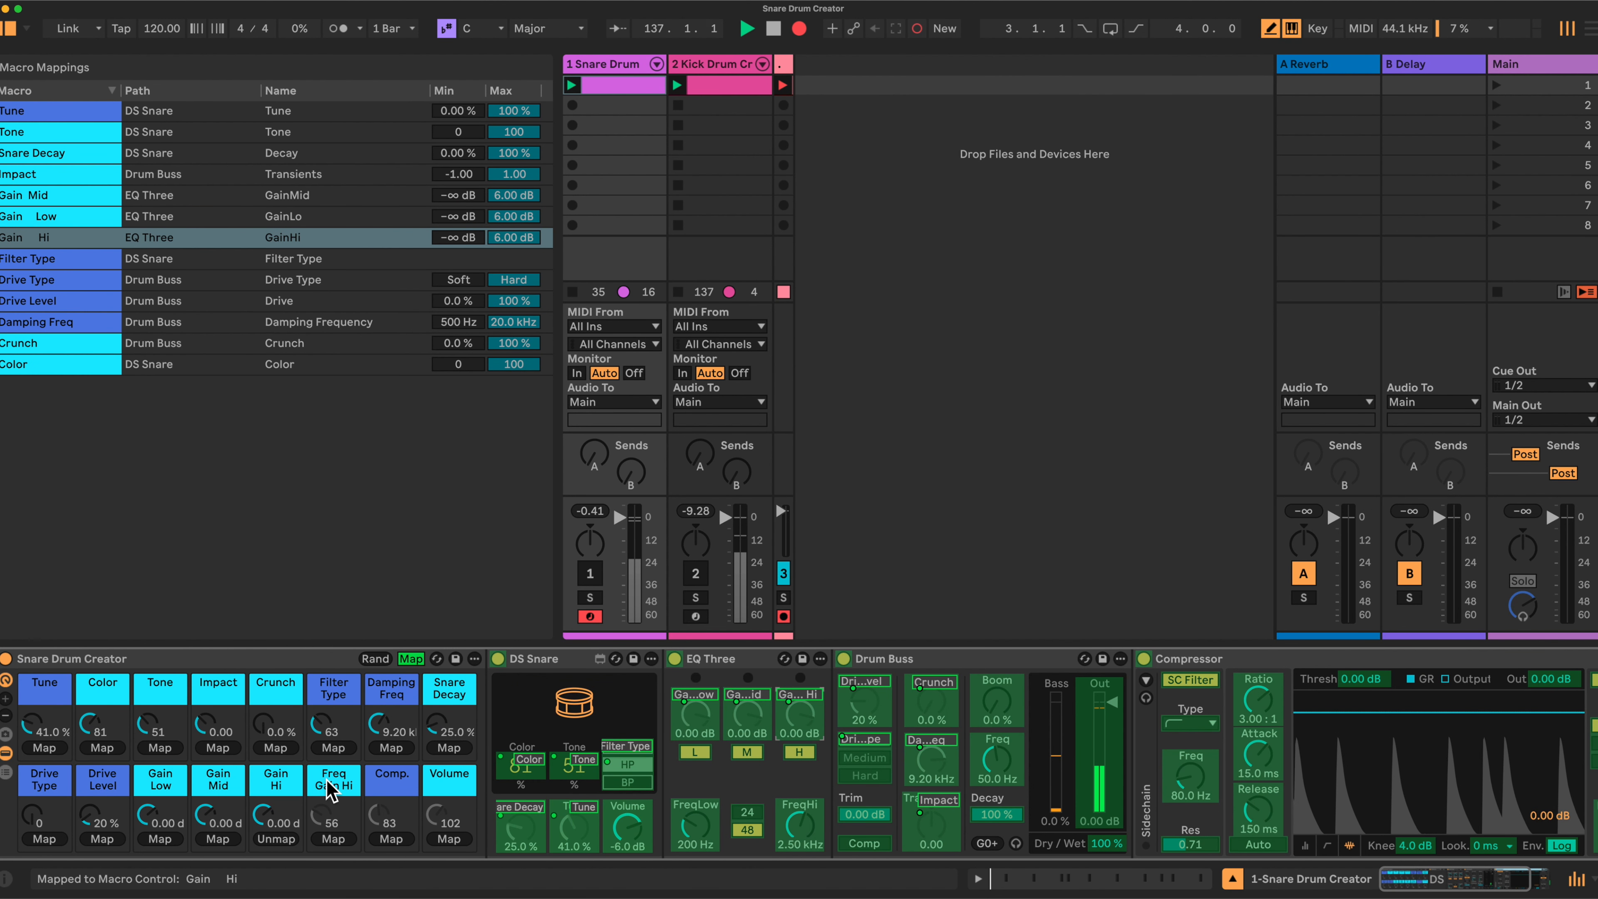
Map EQ Three's FreqHi to the Freq Gain Hi macro and the Compressor's Threshold to the Comp. macro.
left_click(799, 835)
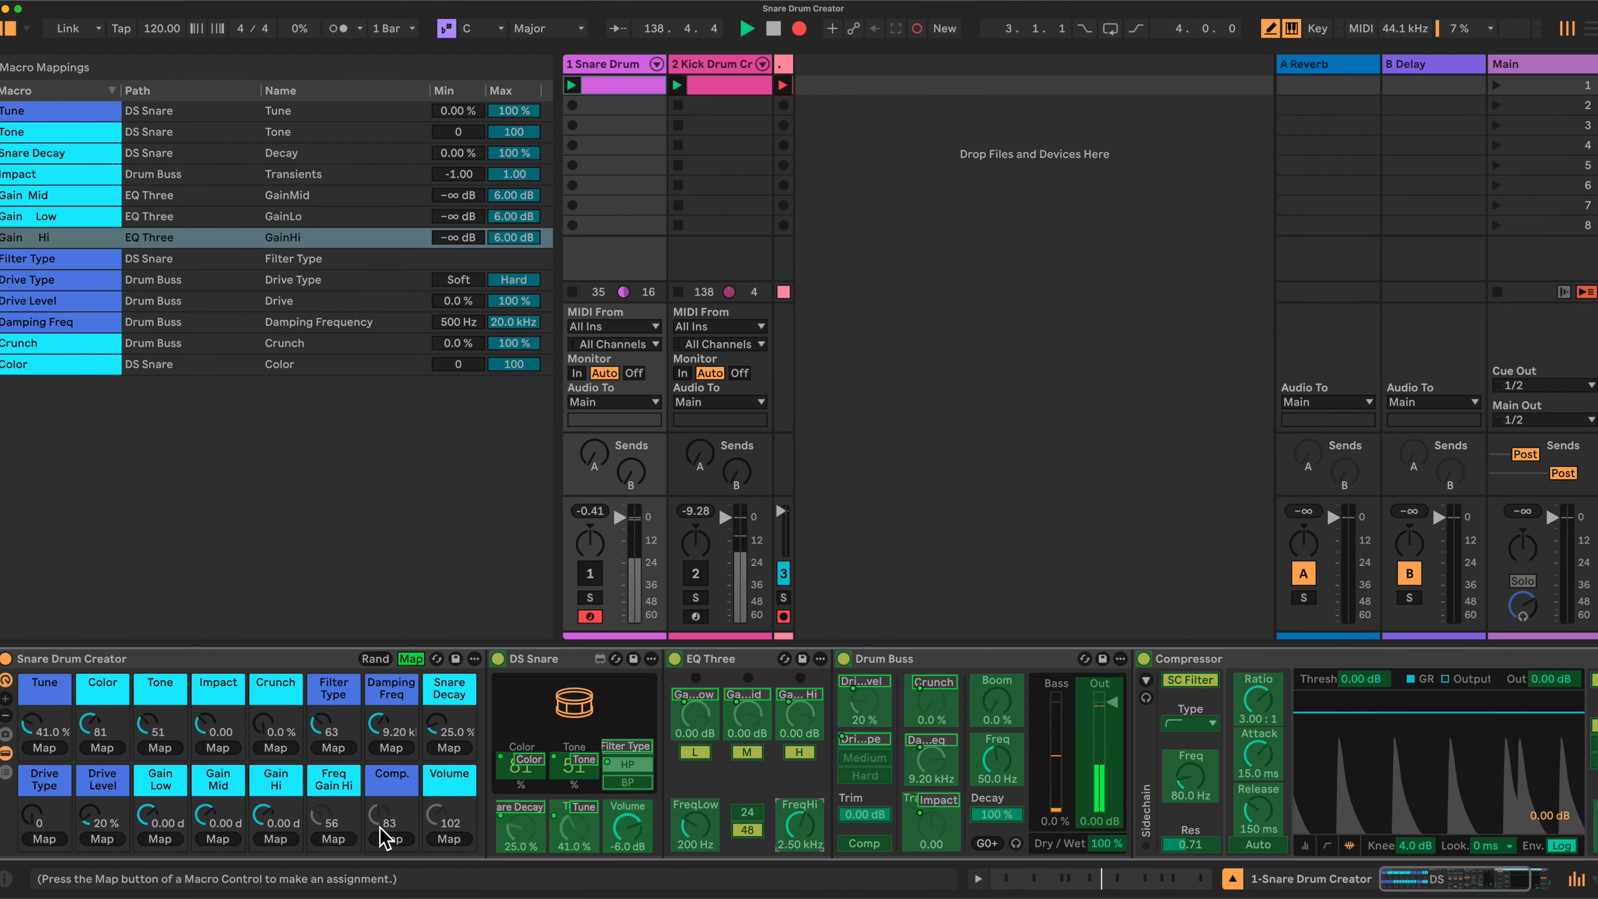
left_click(333, 838)
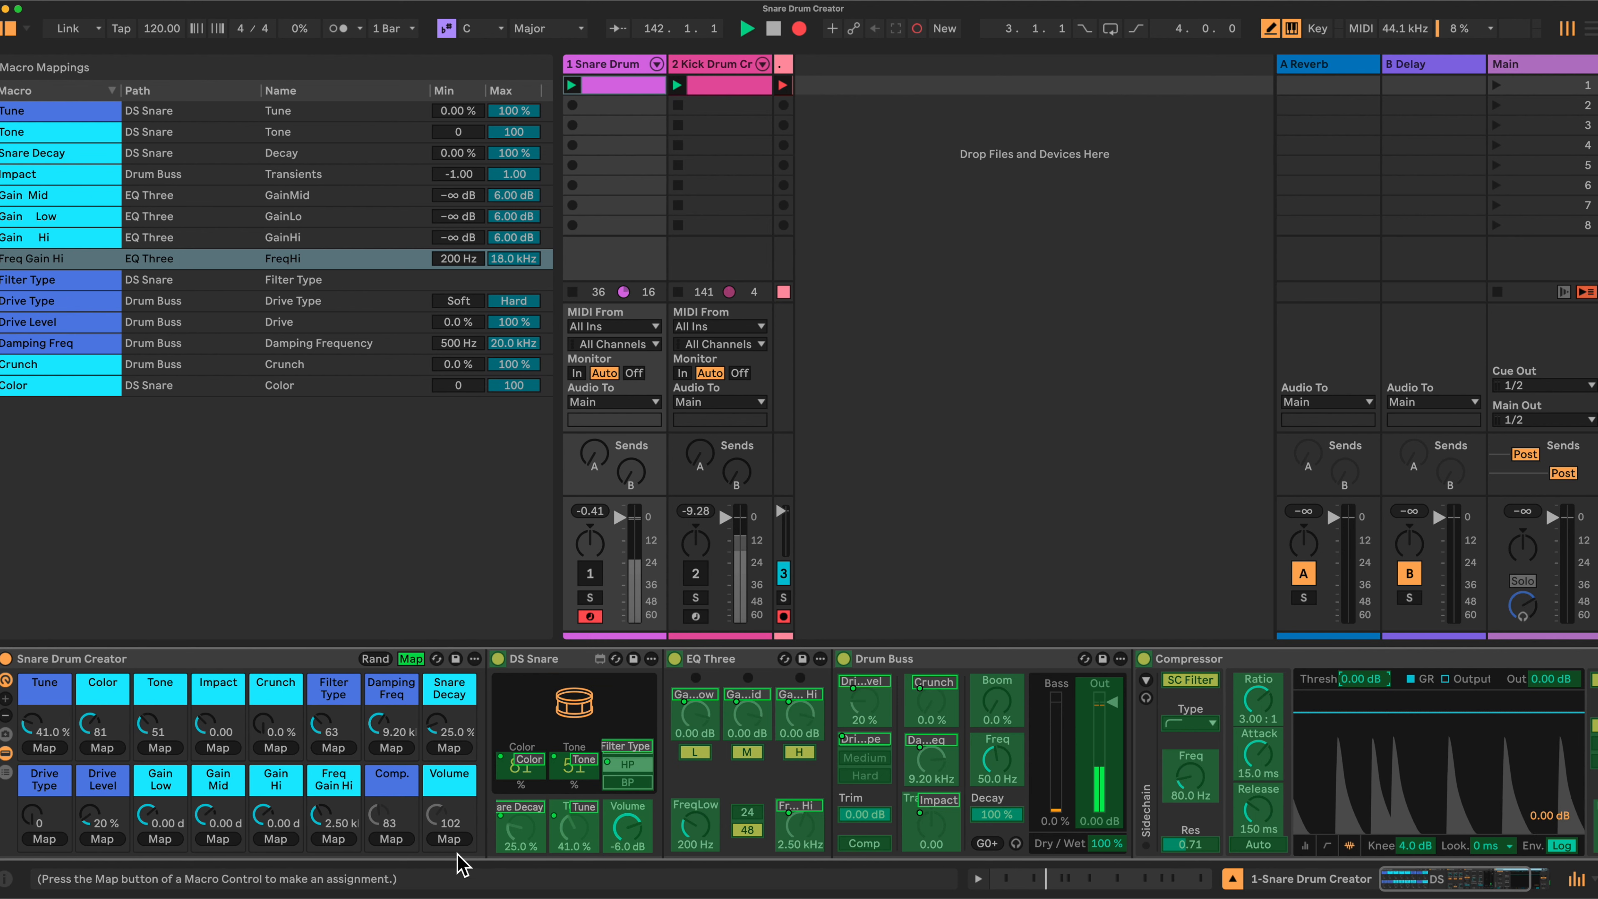
left_click(391, 839)
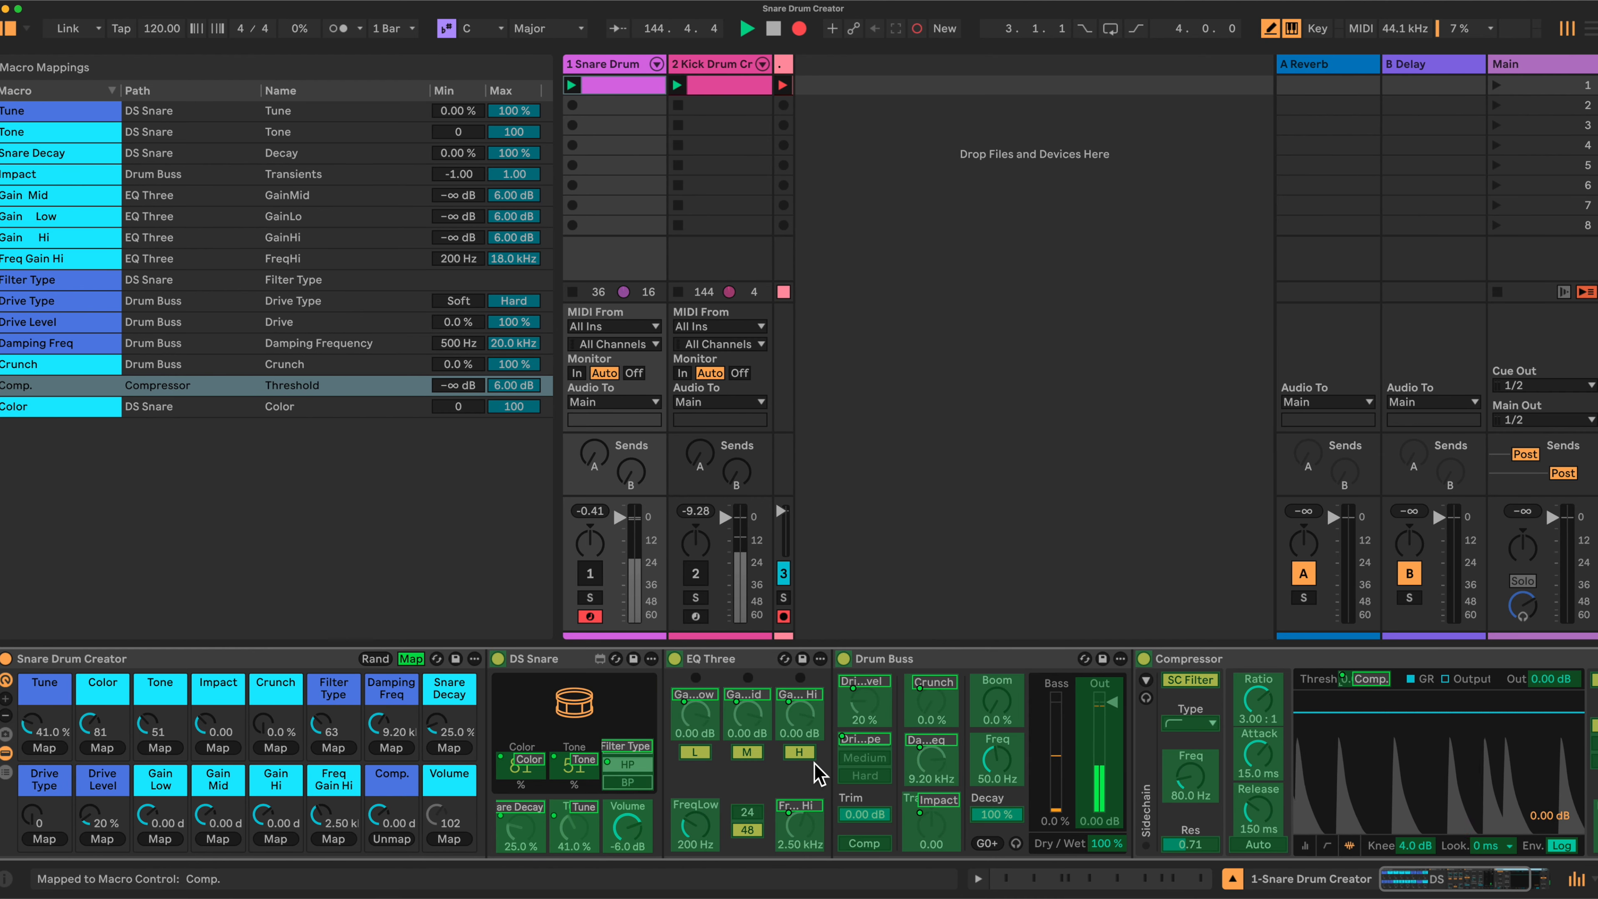
Map Drum Buss's Output Gain to the Volume macro and leave macro mapping mode.
left_click(1108, 710)
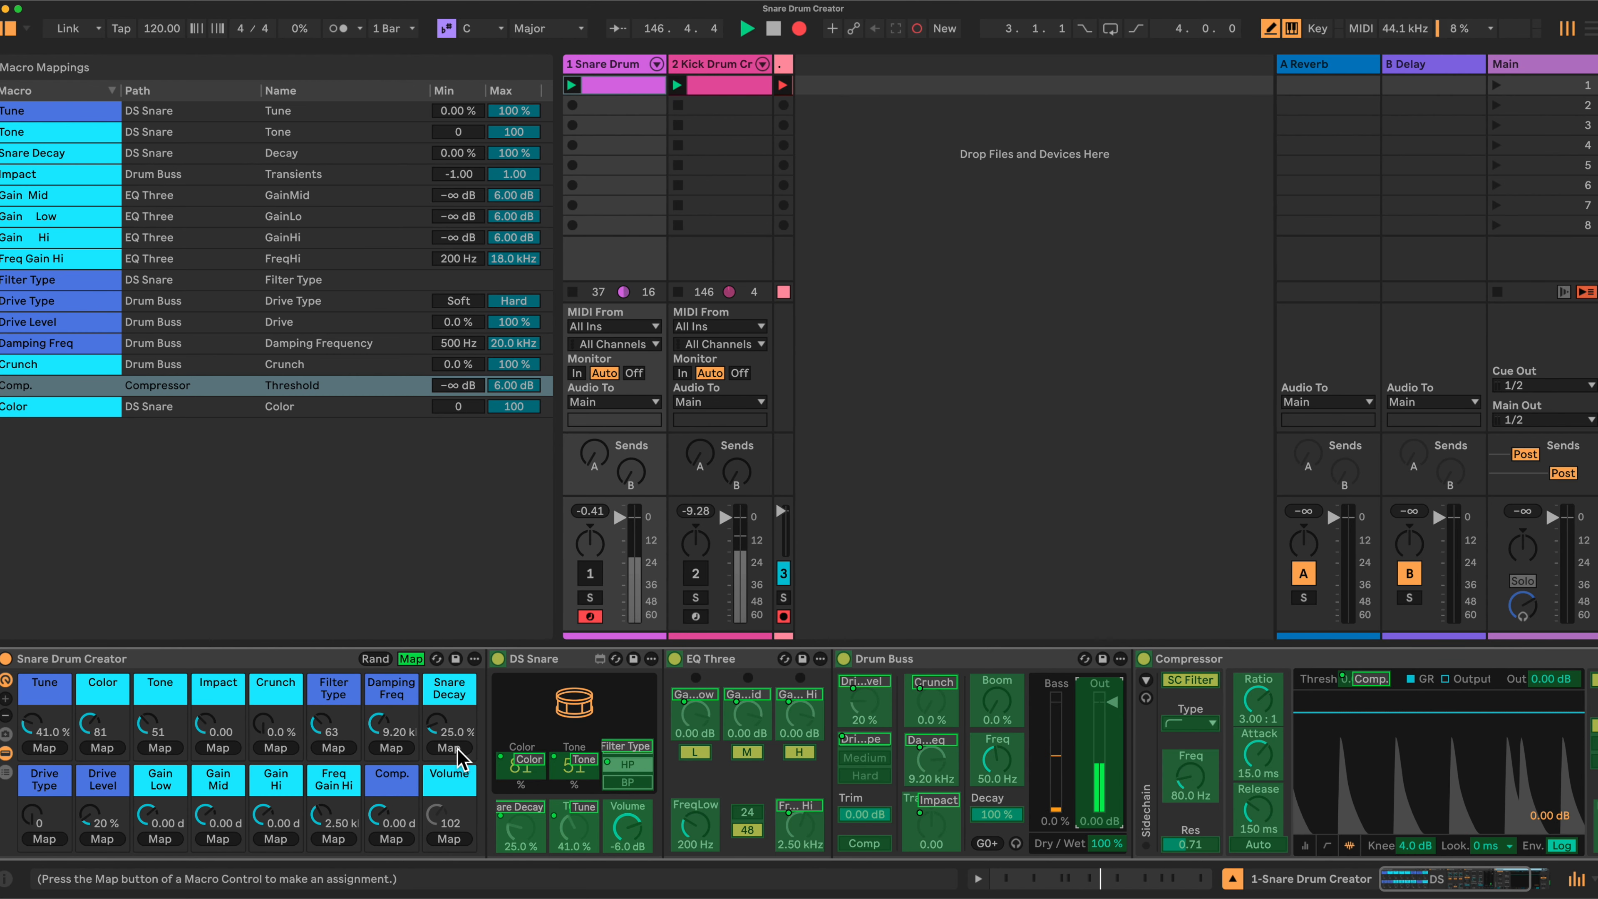
left_click(451, 839)
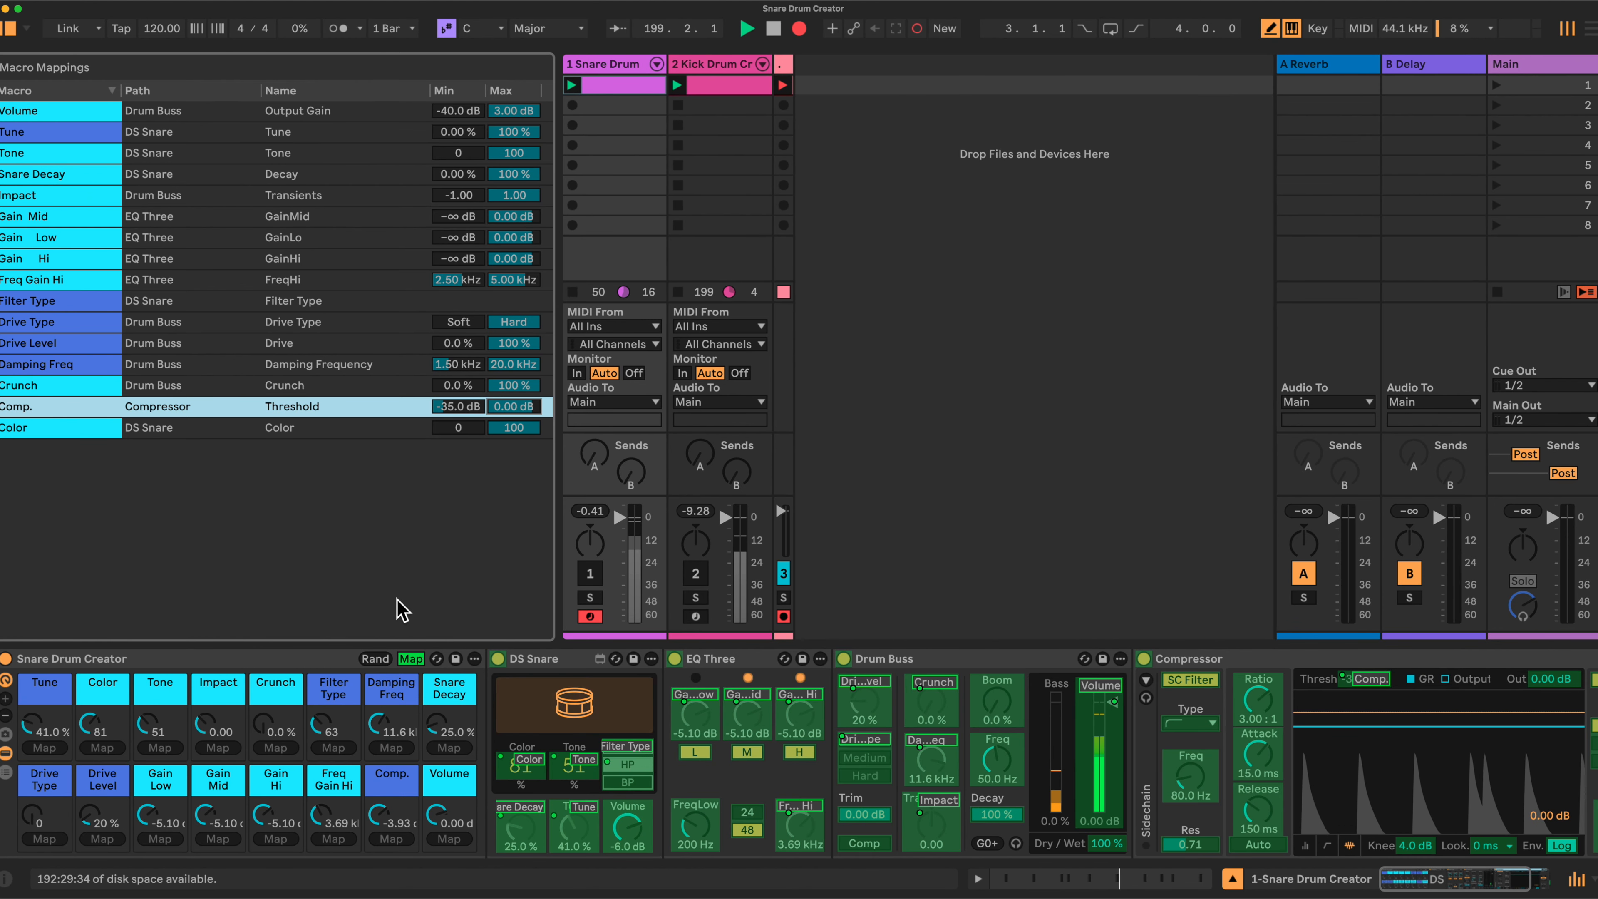
left_click(410, 659)
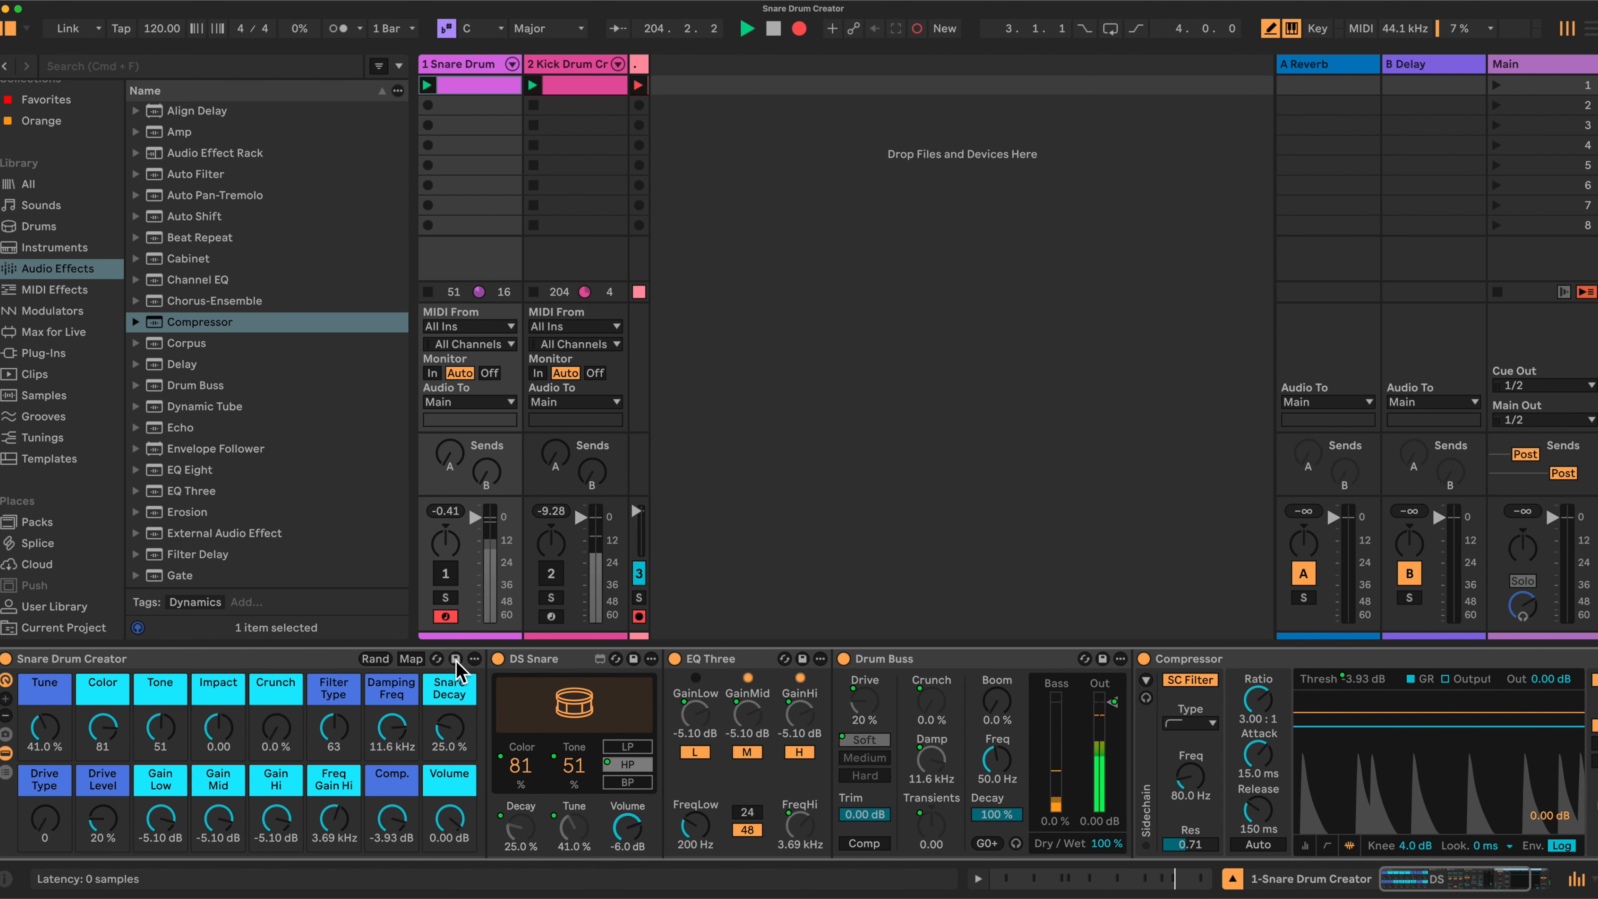
Browse the User Library's instrument presets to the Instrument Rack folder and return to the Instruments category.
left_click(44, 607)
scroll(211, 381, "up", 15)
scroll(210, 384, "up", 5)
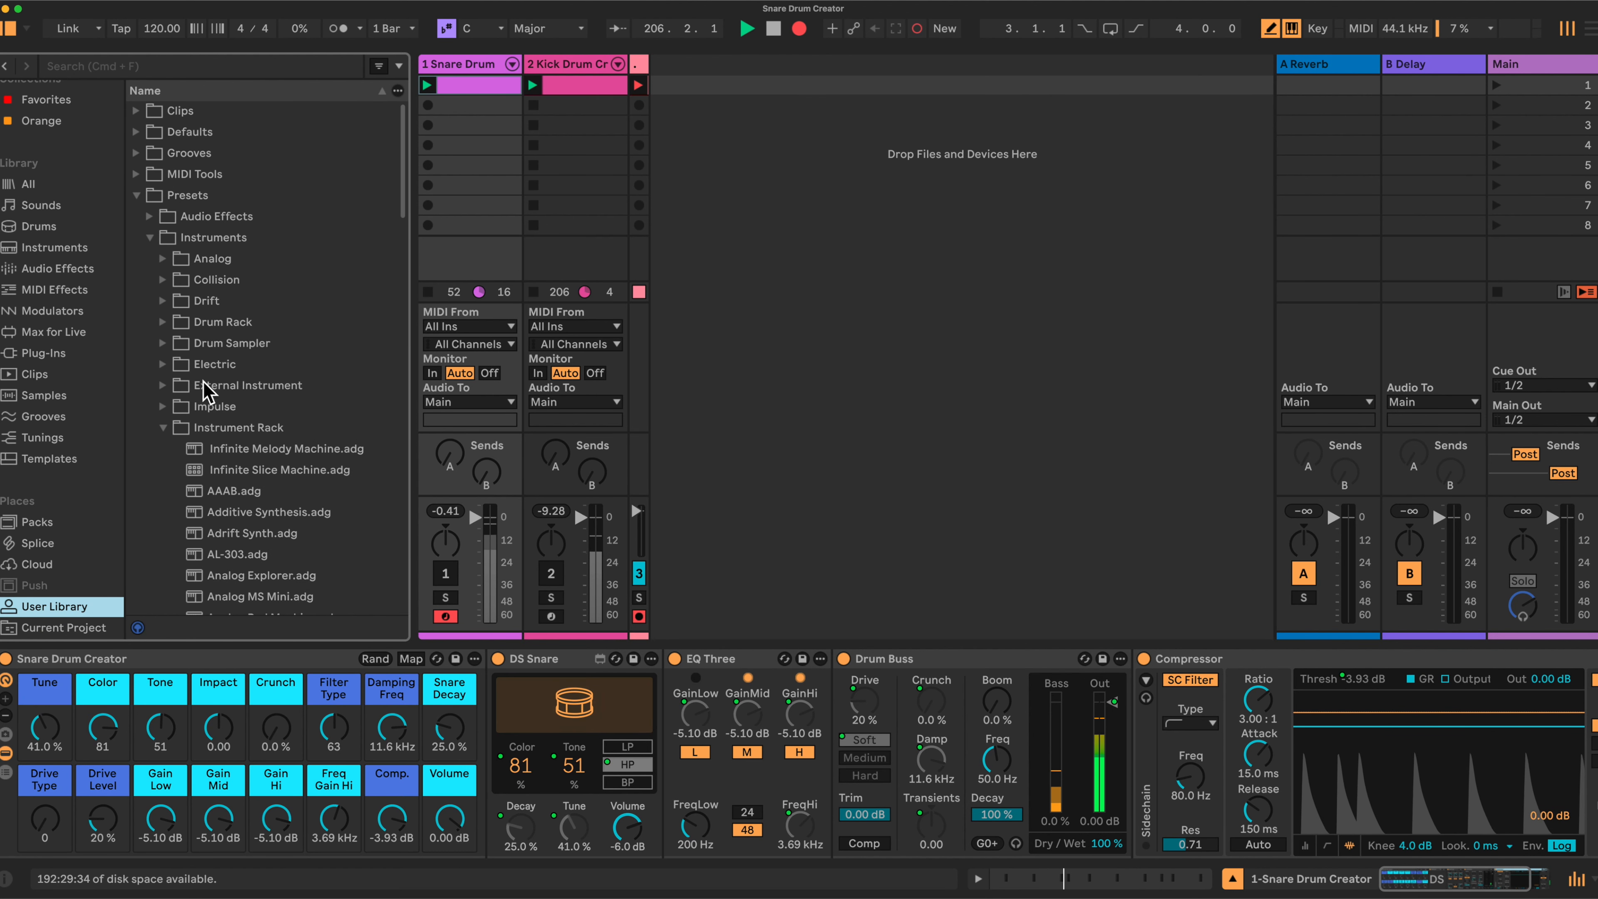
left_click(166, 429)
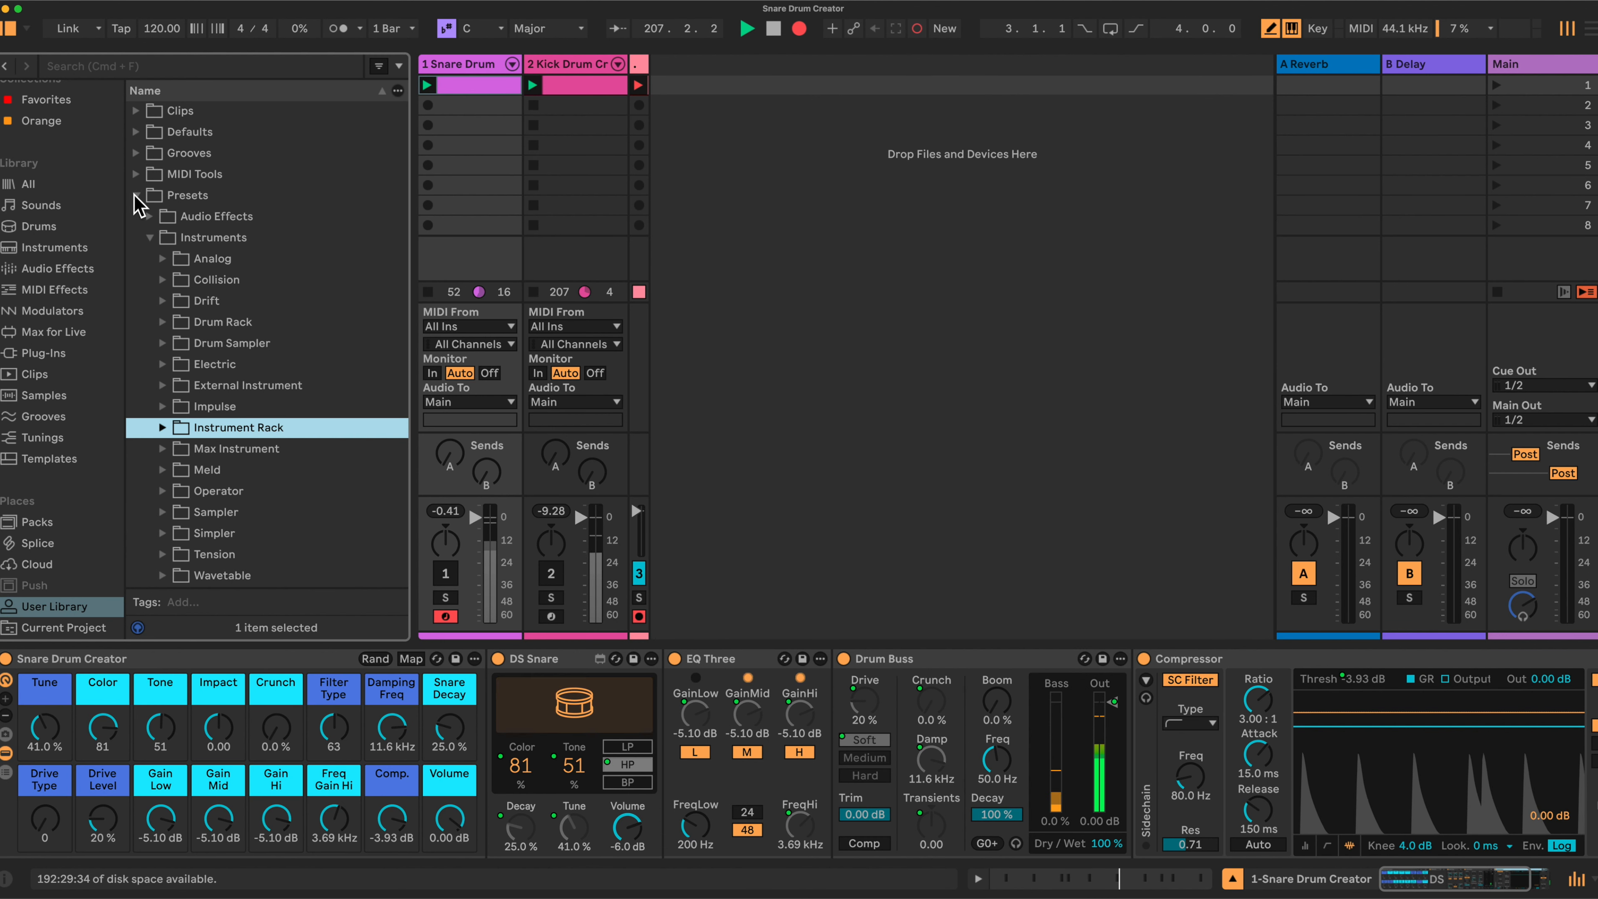
left_click(150, 238)
left_click(138, 198)
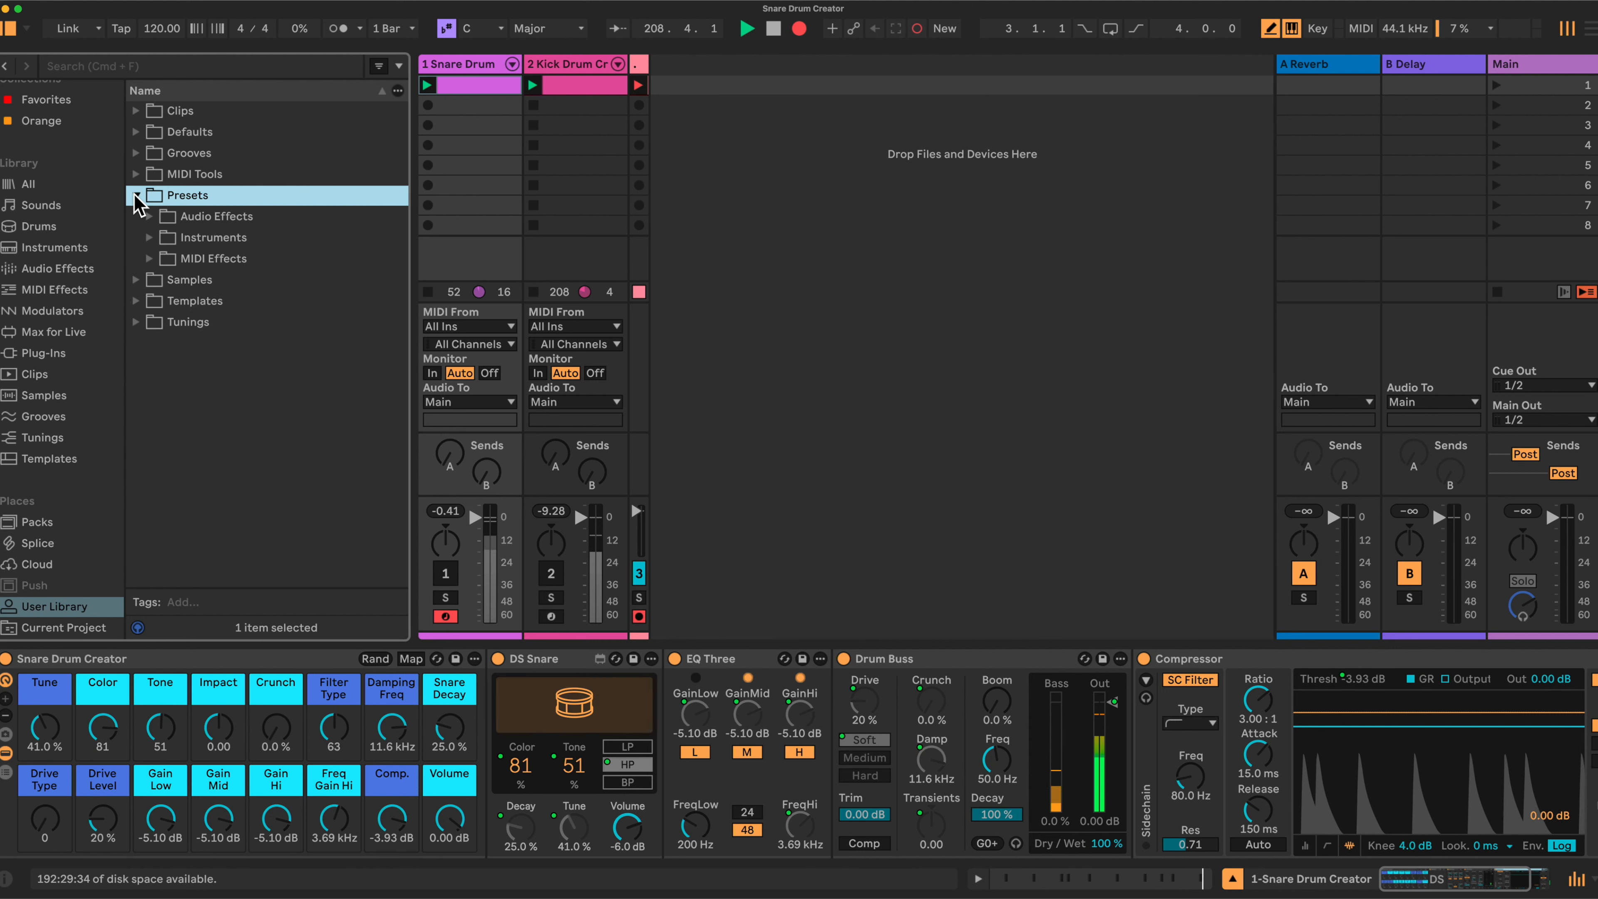
left_click(150, 238)
left_click(238, 428)
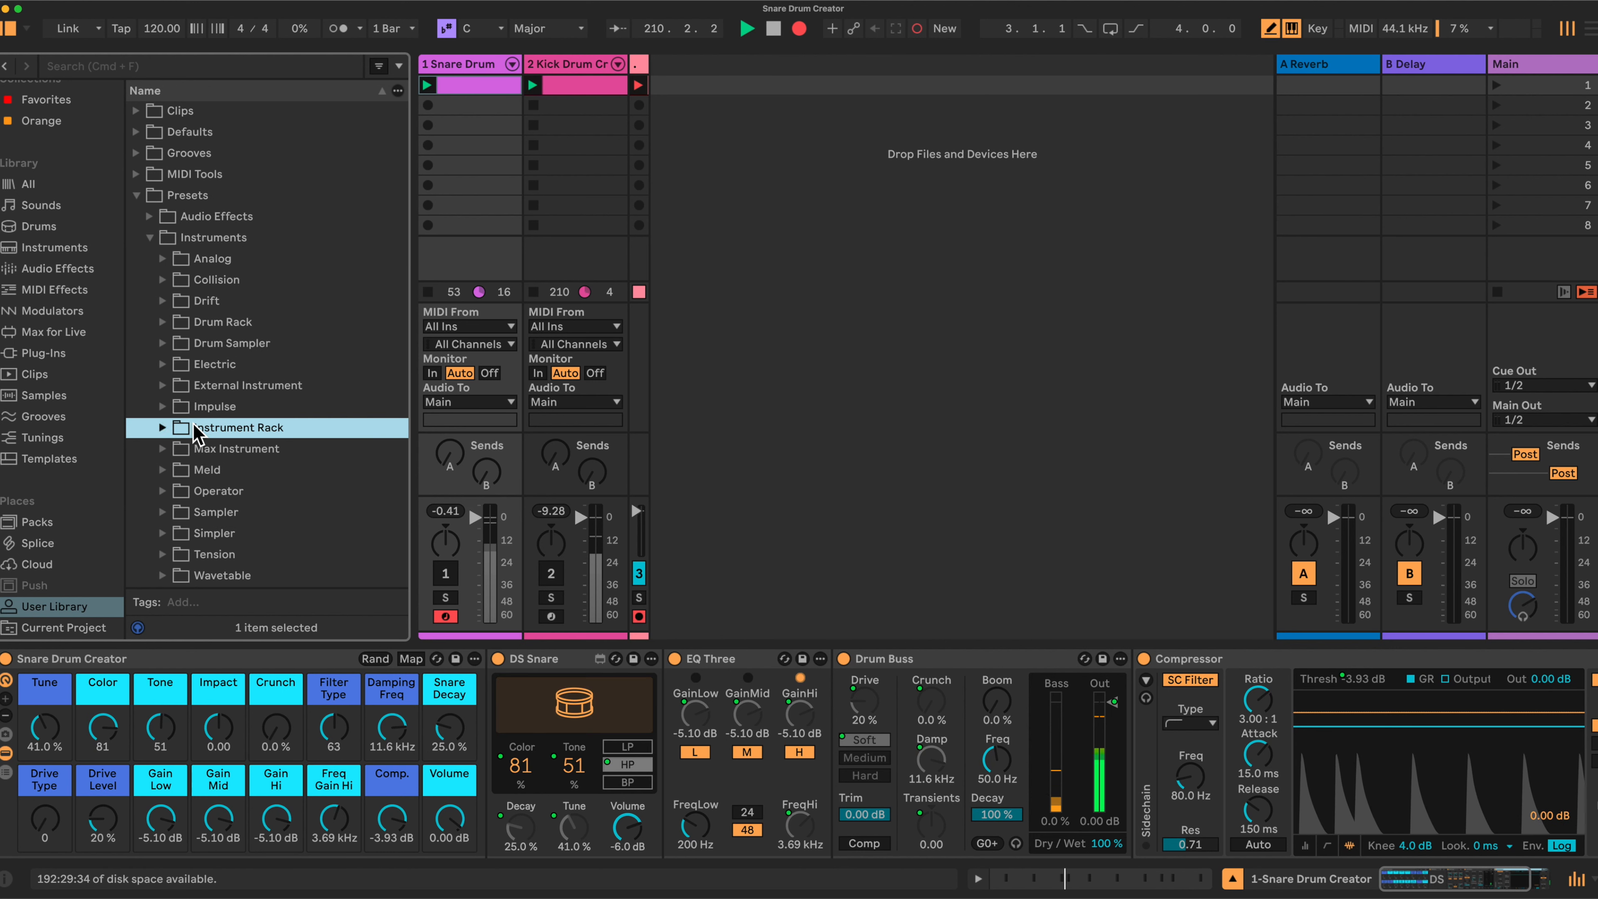
left_click(162, 428)
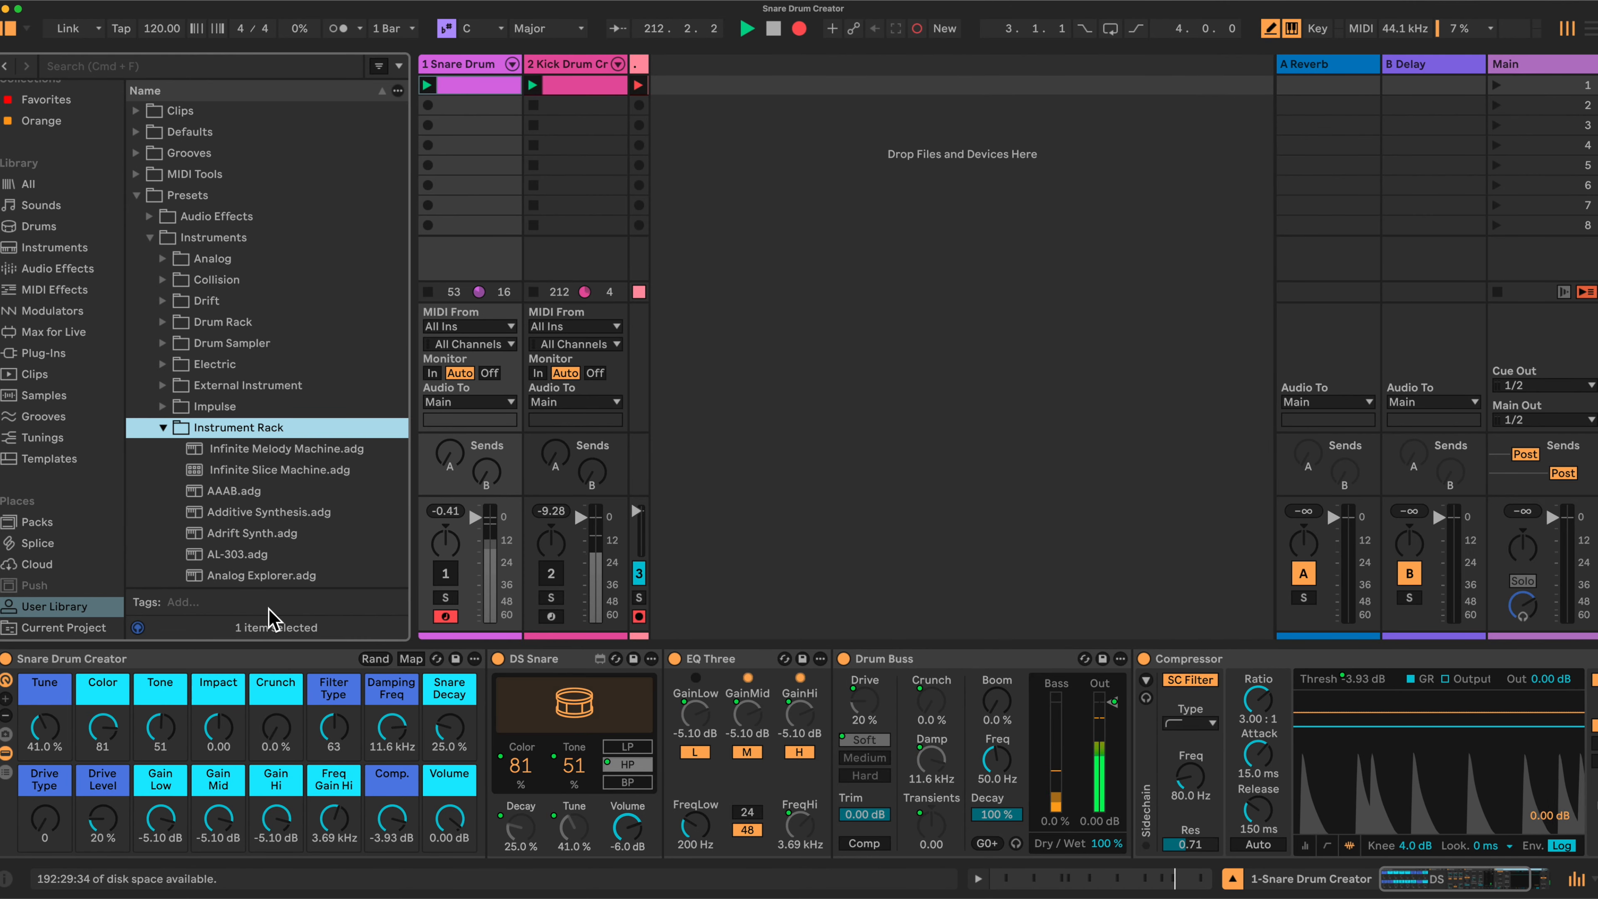
left_click(57, 247)
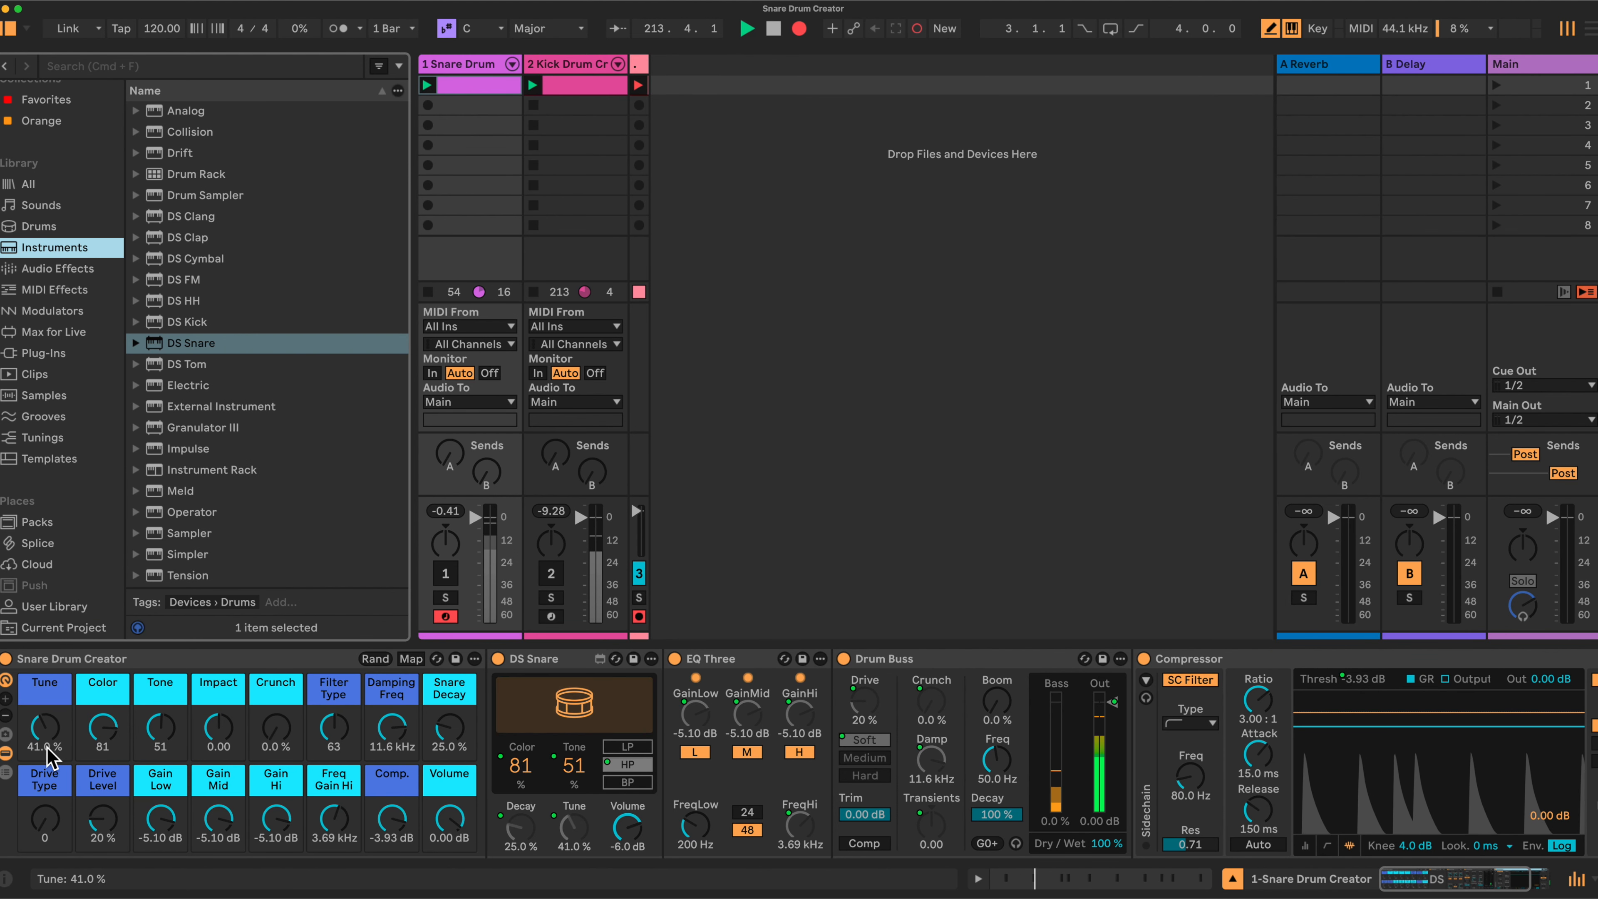
Show the rack's macro variations and activate the Snare Drum track.
left_click(6, 734)
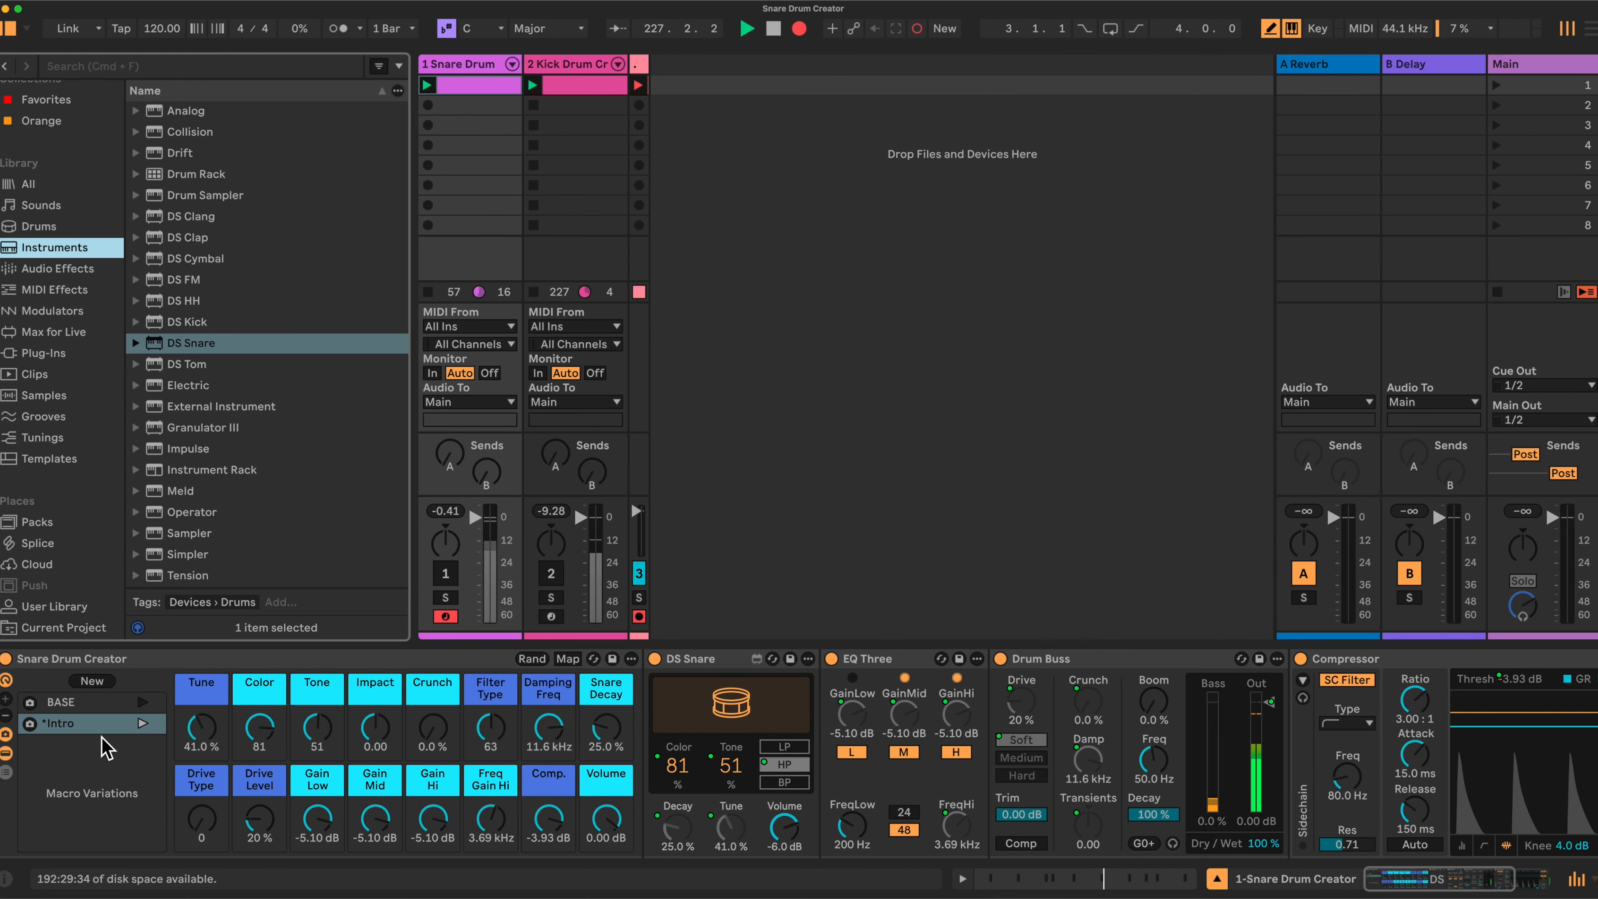
left_click(443, 580)
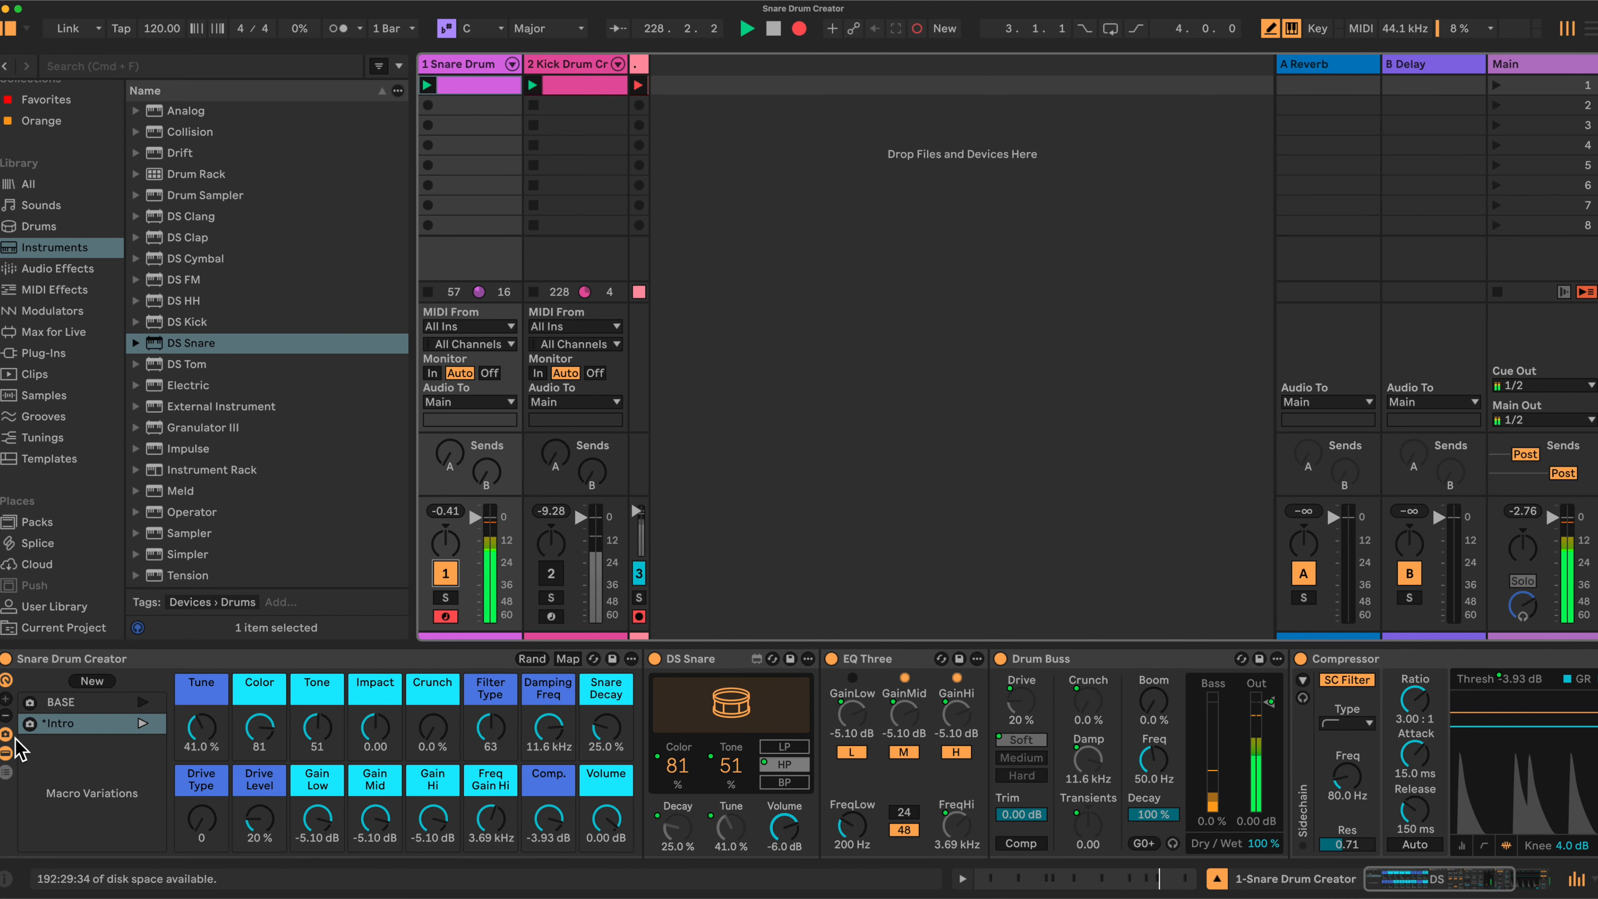
Recall the Intro macro variation and raise the Snare Decay macro to 44.9 %.
left_click(65, 705)
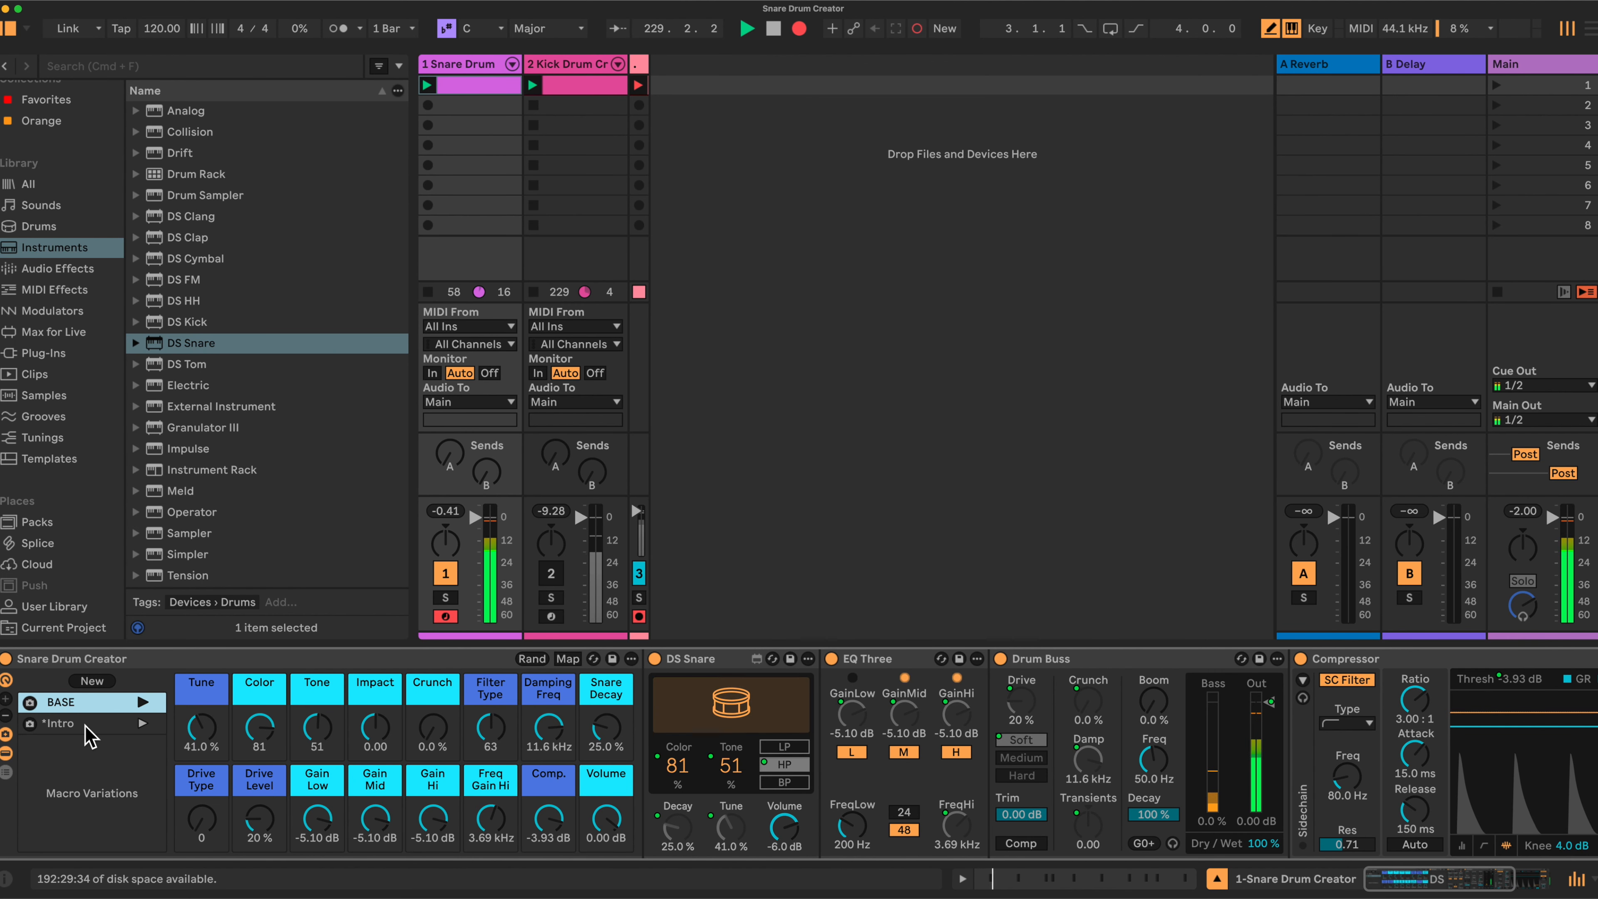
left_click(103, 725)
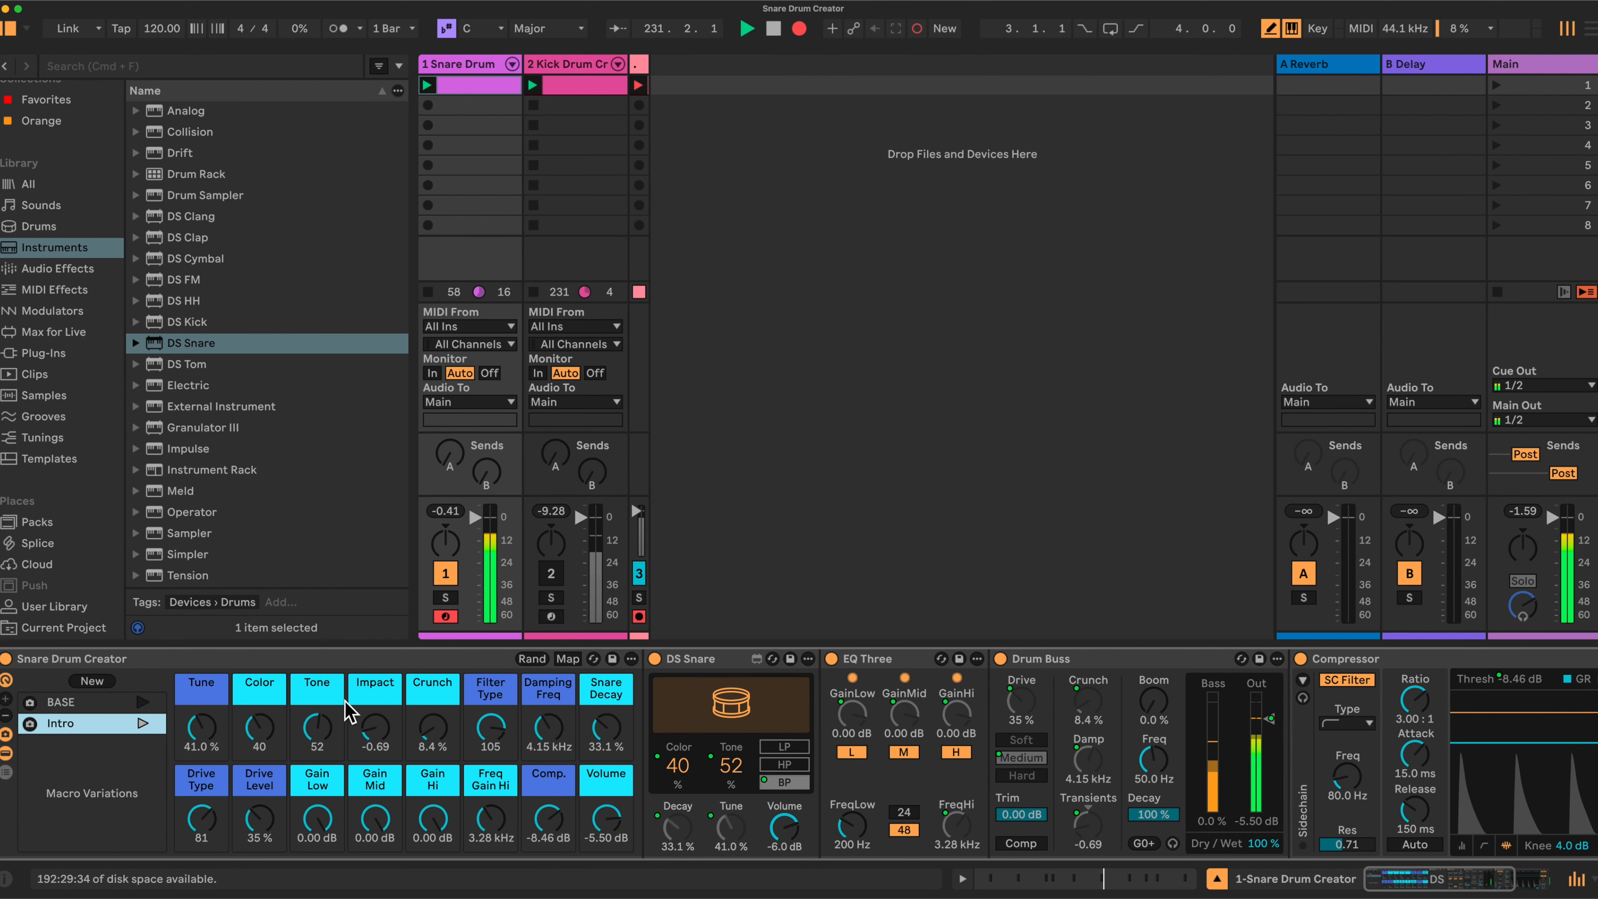
left_click_drag(606, 729, 606, 705)
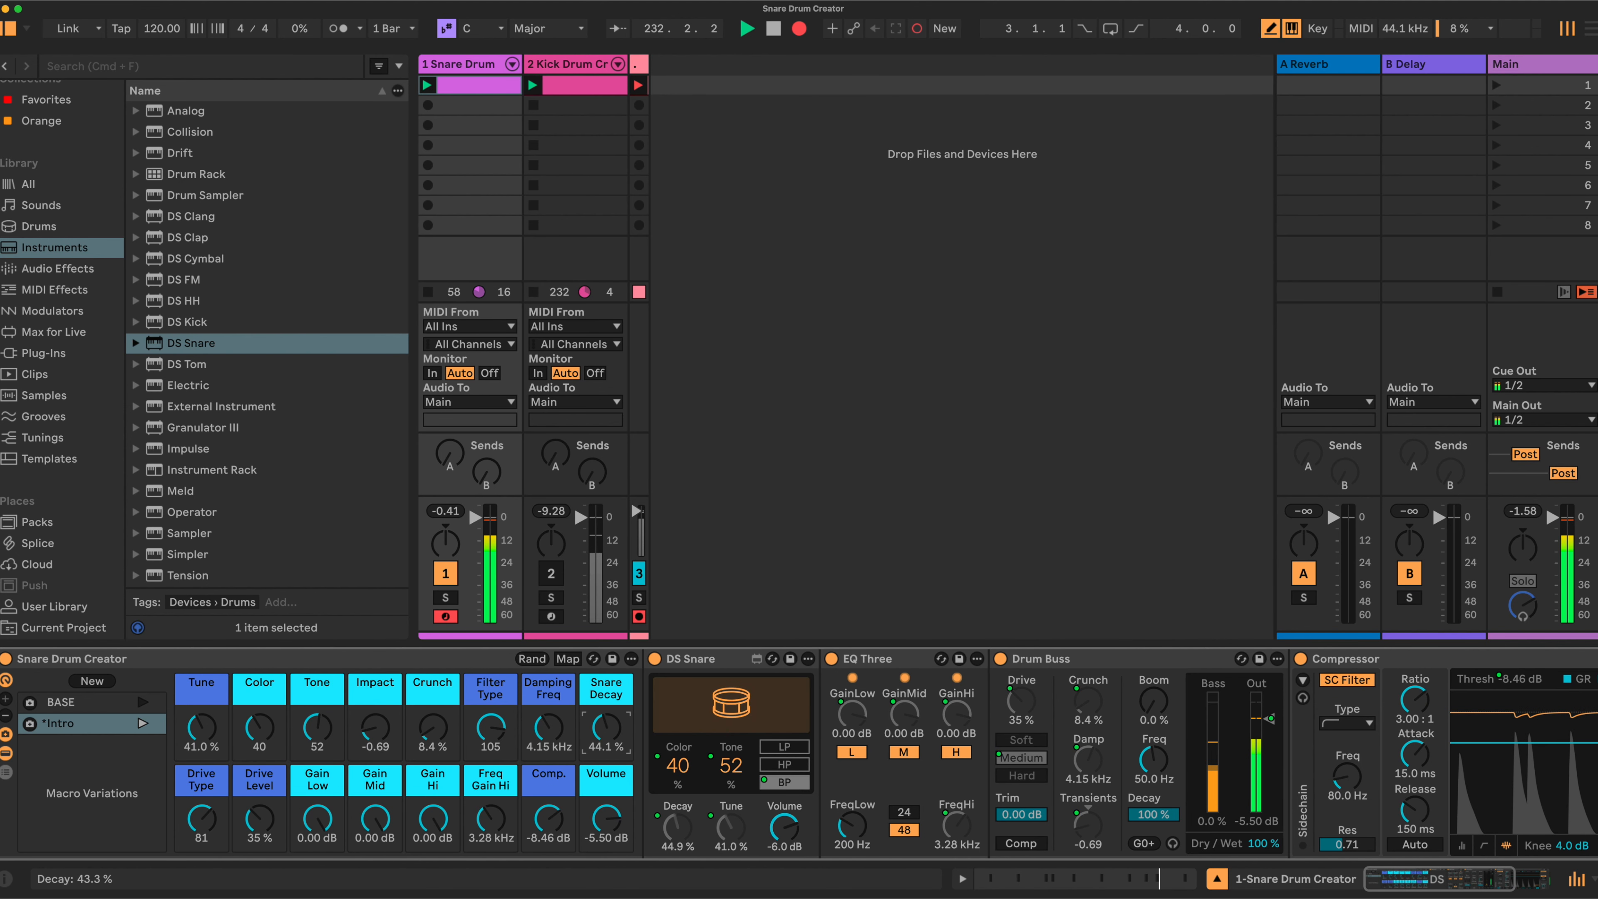
Check the Exclude Macro from Randomization option on the Tune, Snare Decay, Volume, Comp. and Gain Low macros.
right_click(200, 731)
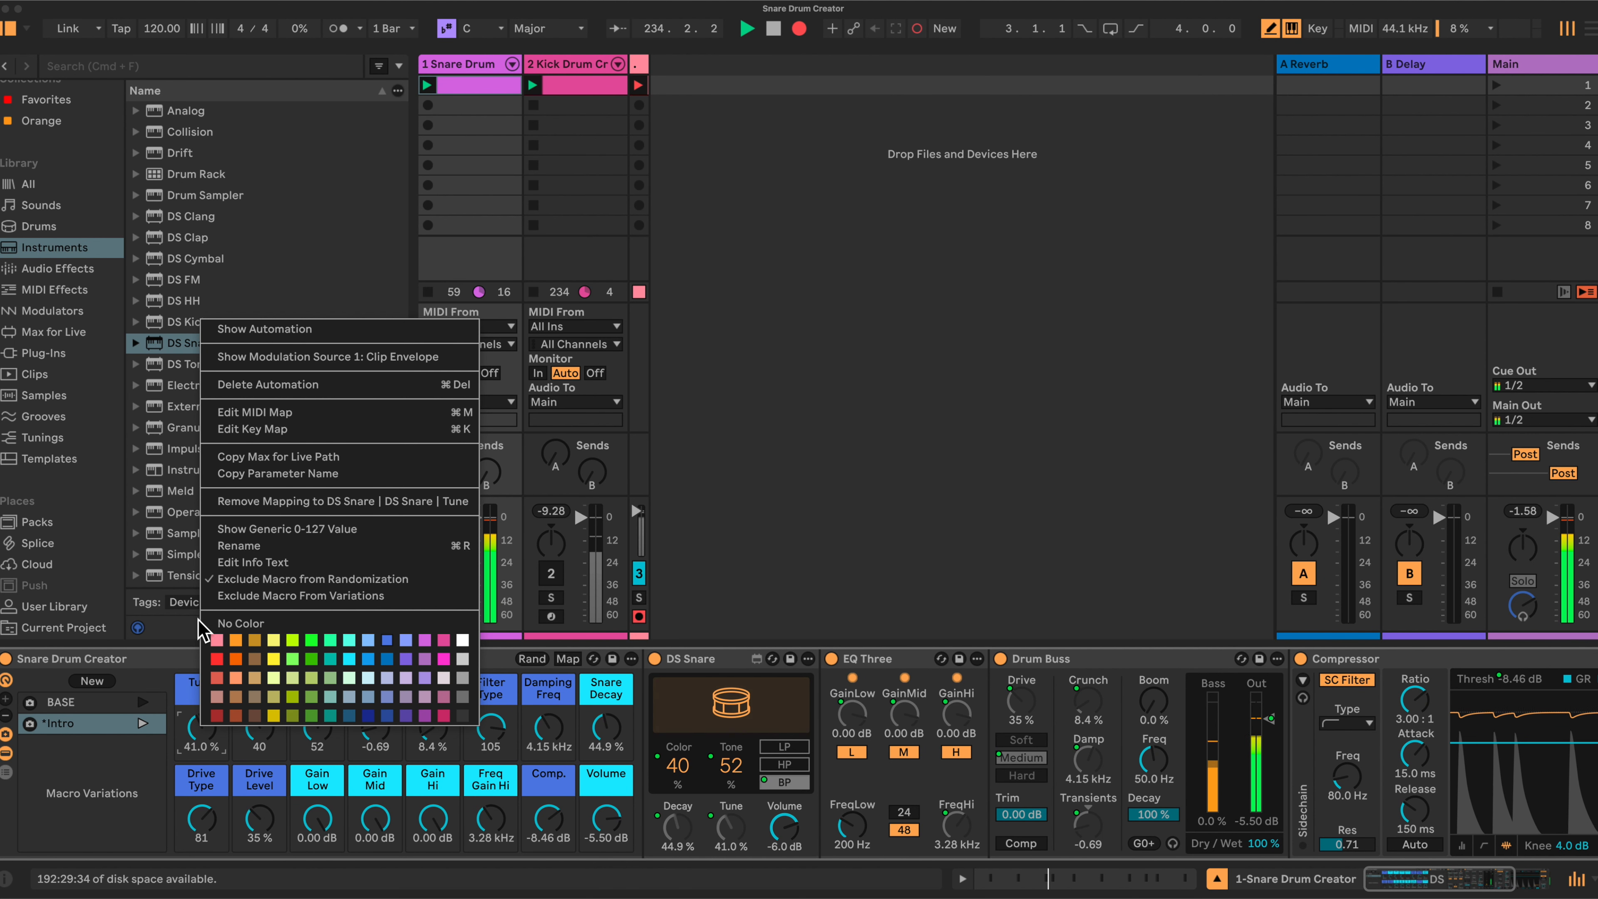
left_click(175, 669)
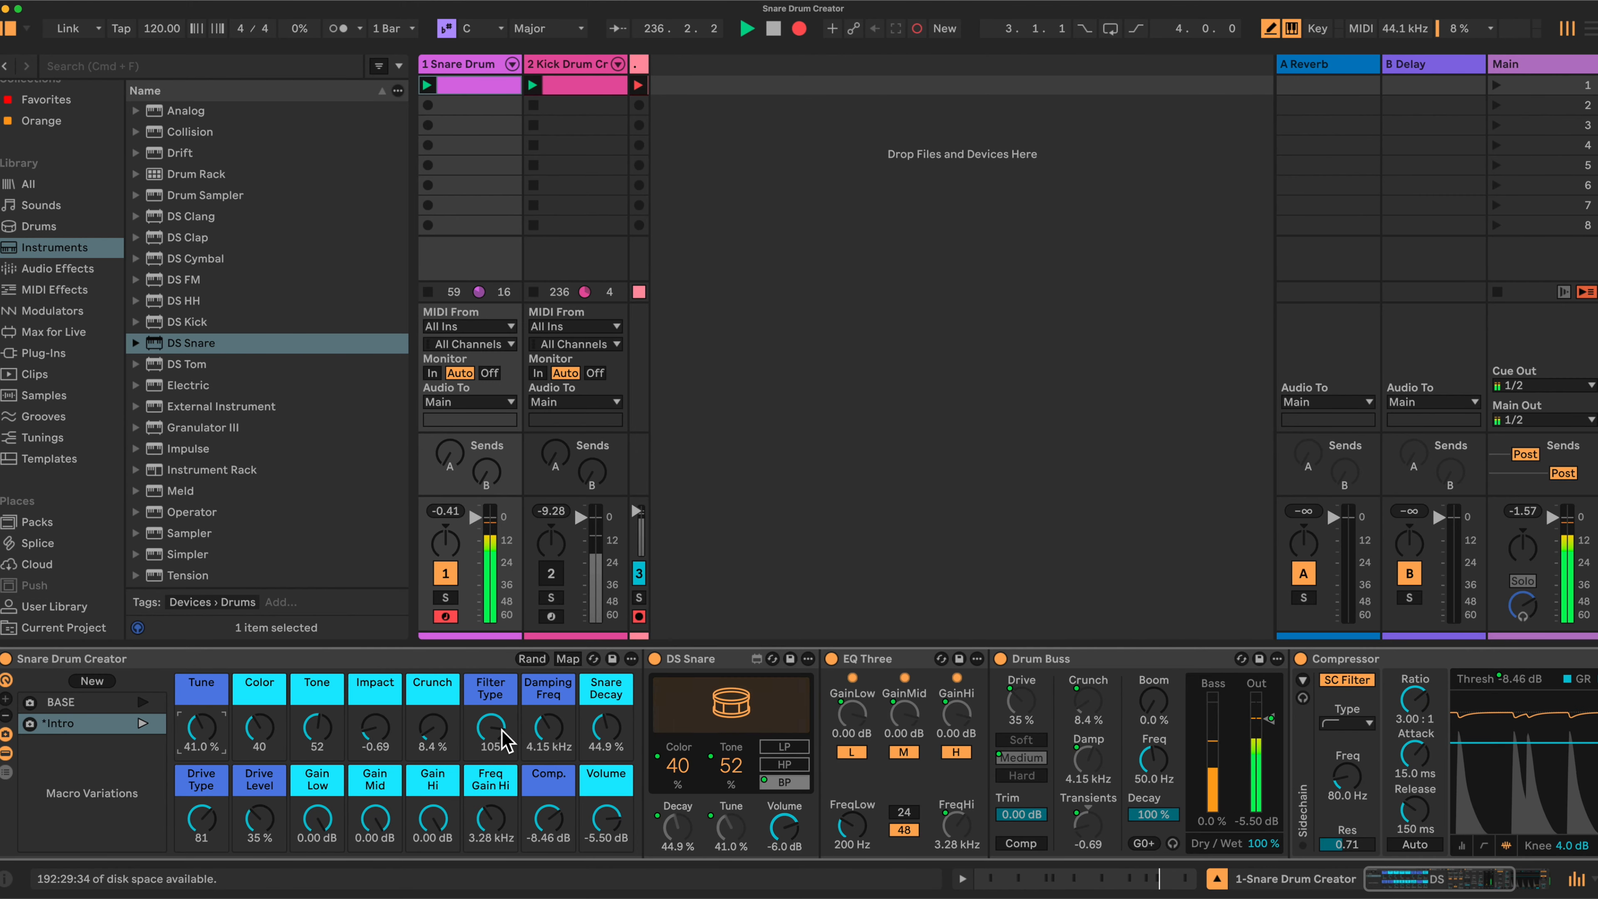
right_click(602, 736)
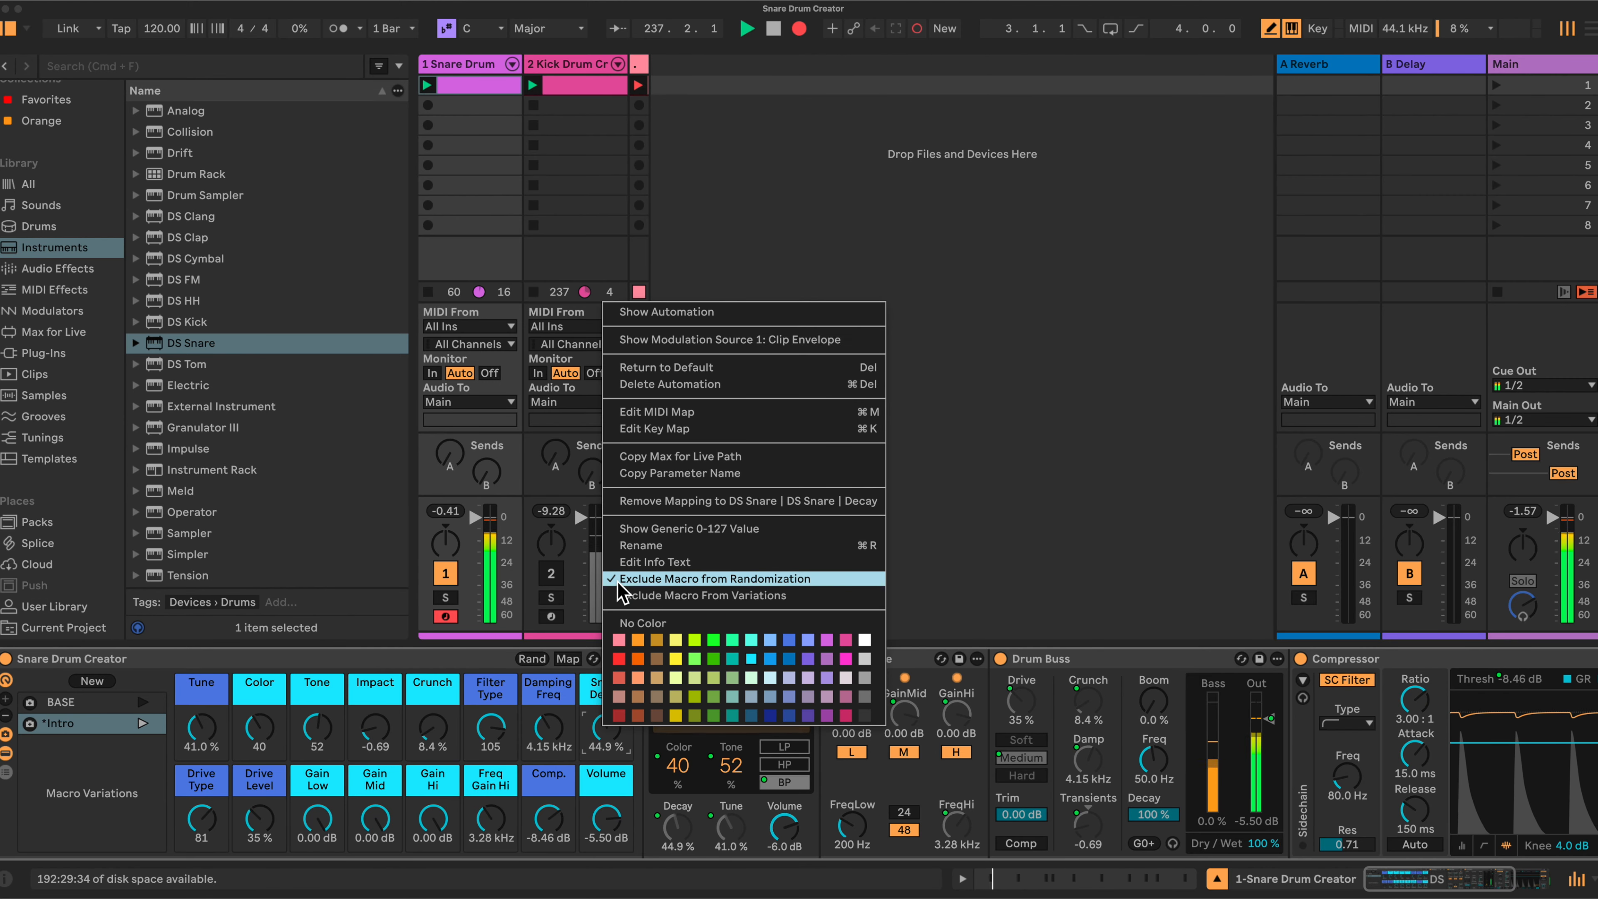
left_click(479, 664)
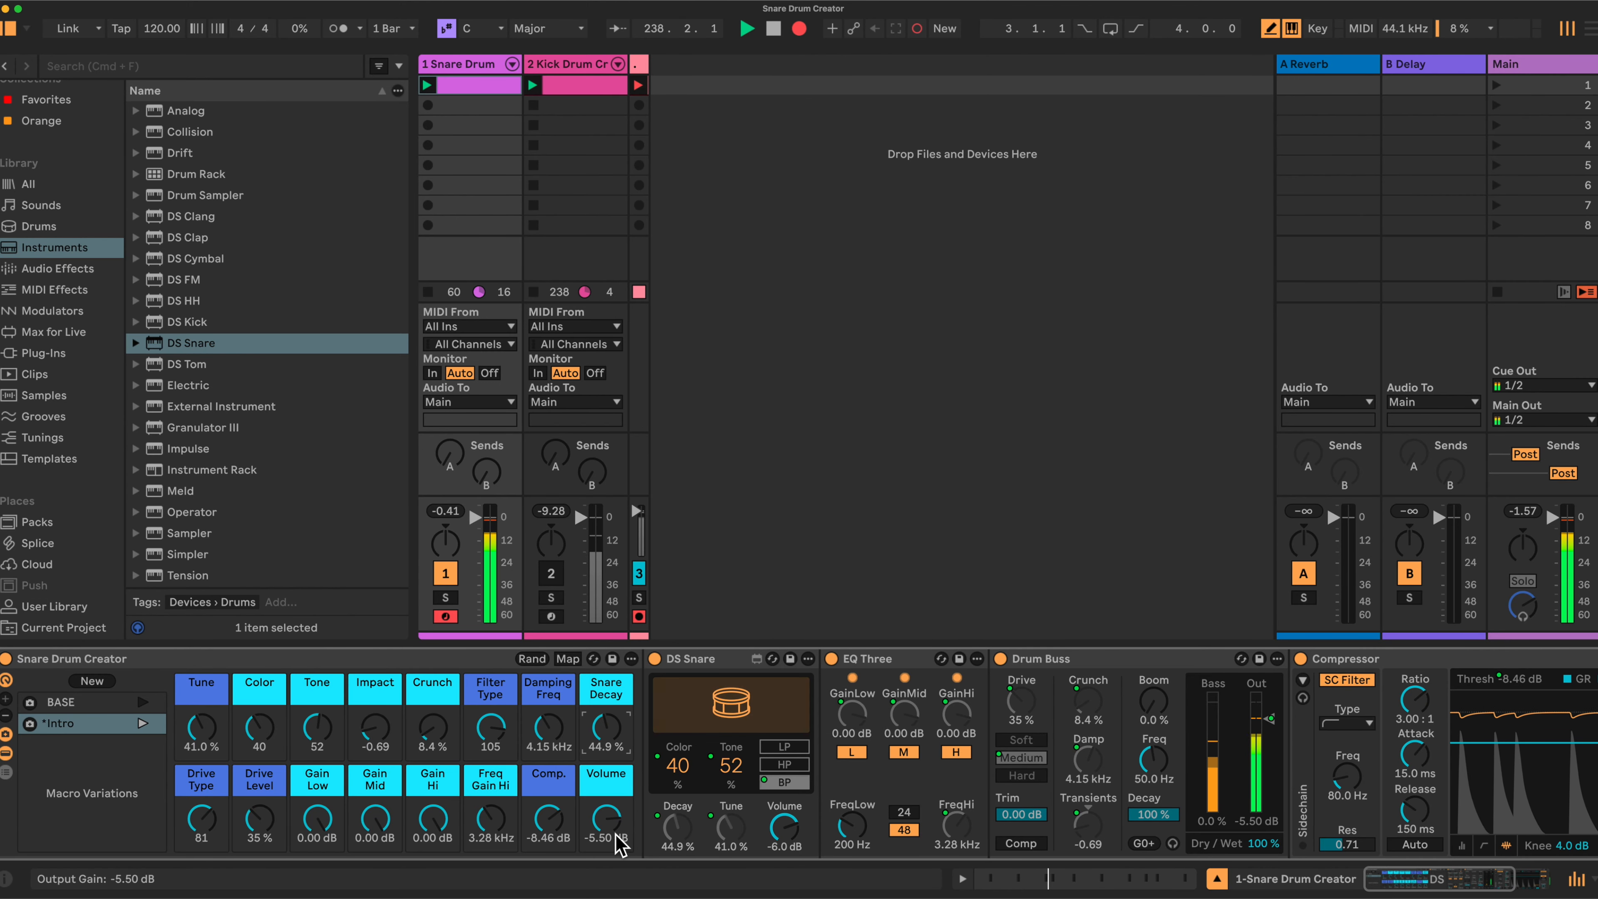
right_click(606, 821)
left_click(458, 661)
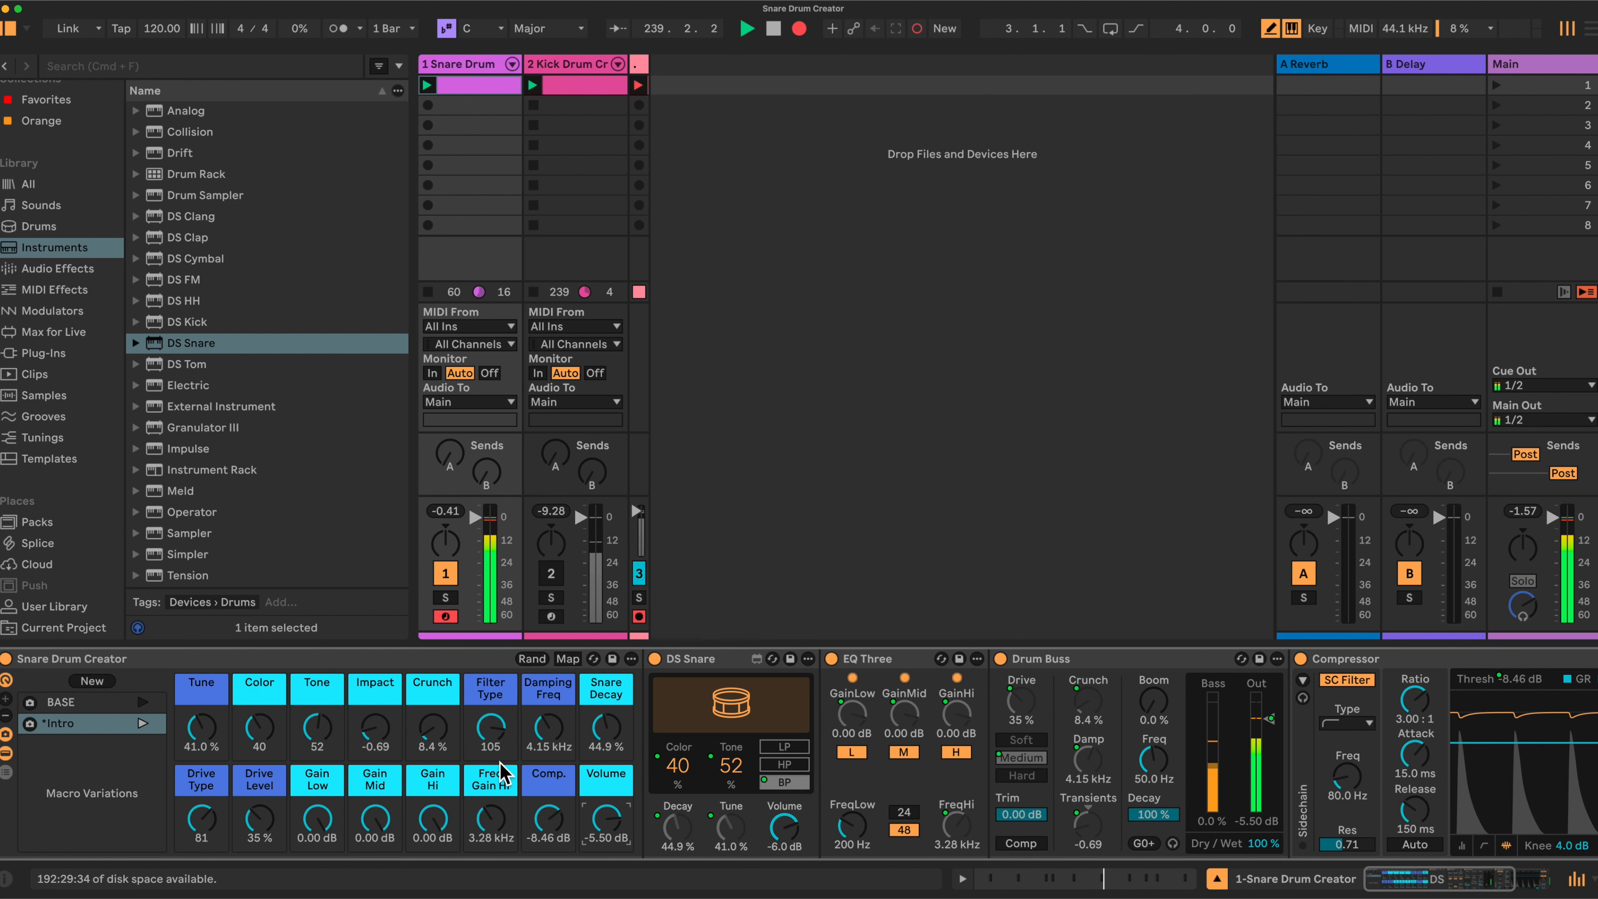
right_click(545, 819)
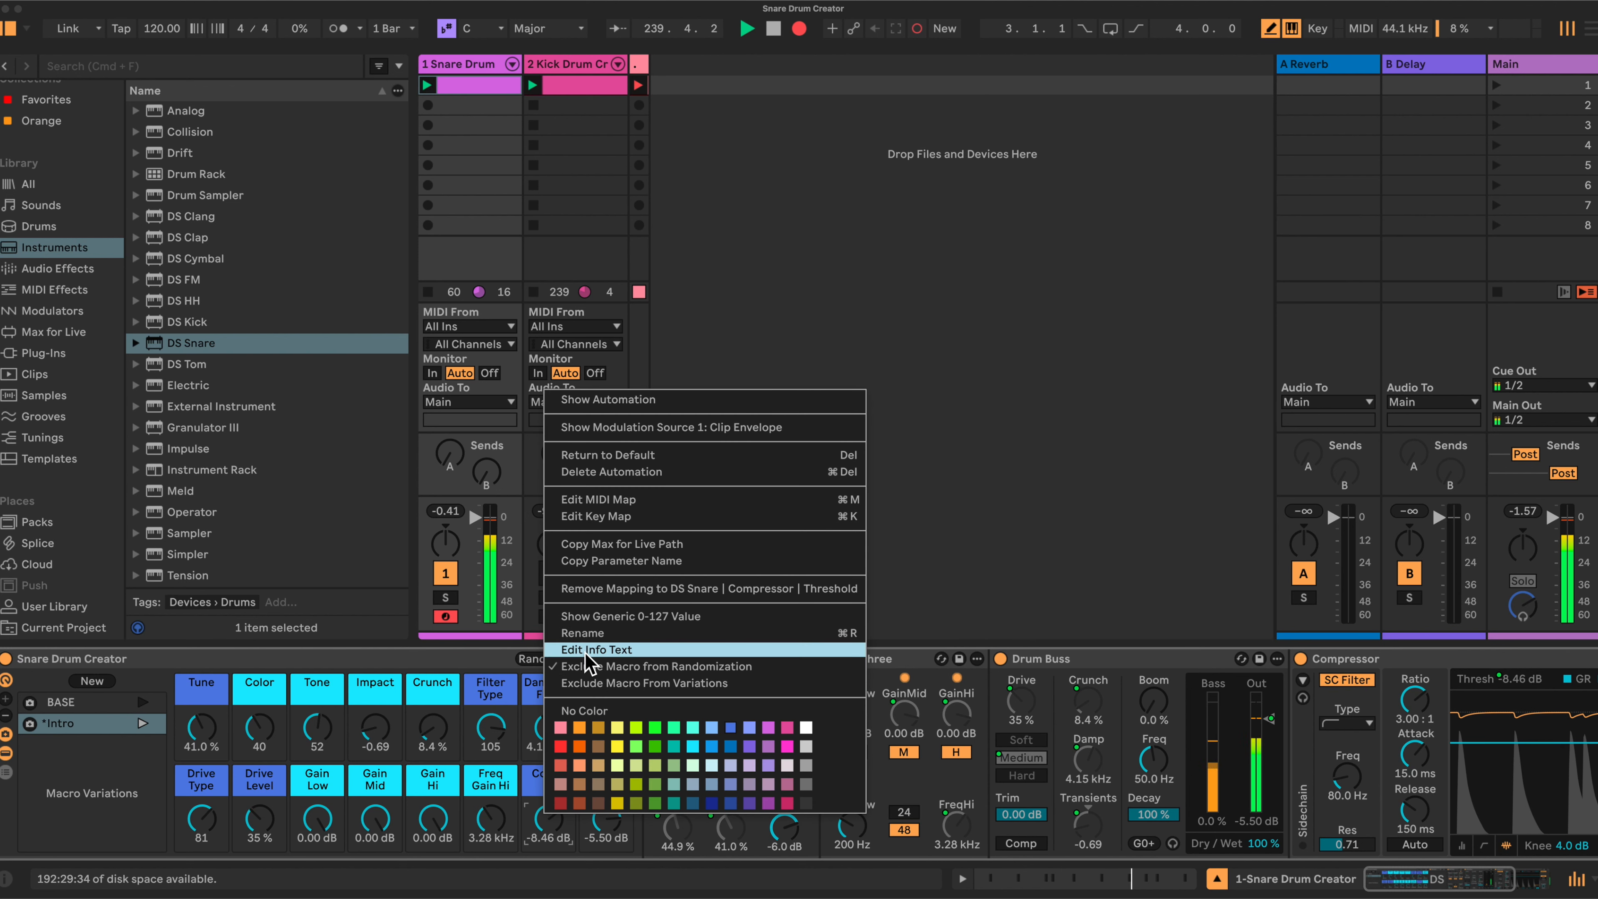
left_click(466, 665)
right_click(319, 823)
left_click(363, 688)
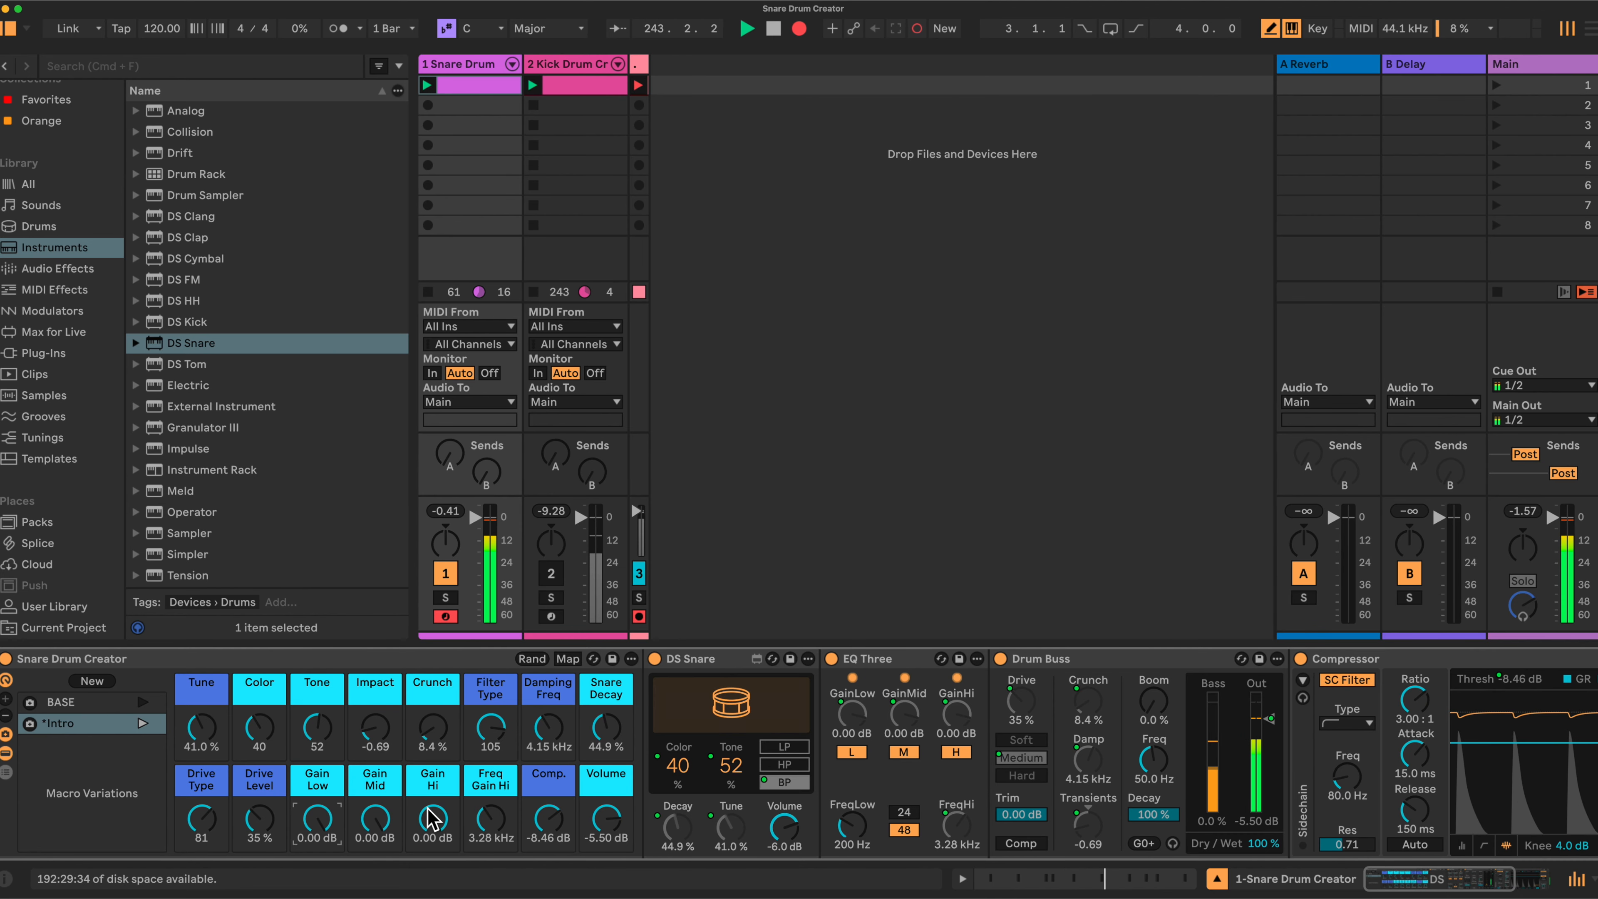
Randomize the Snare Drum Creator rack's macros.
left_click(531, 658)
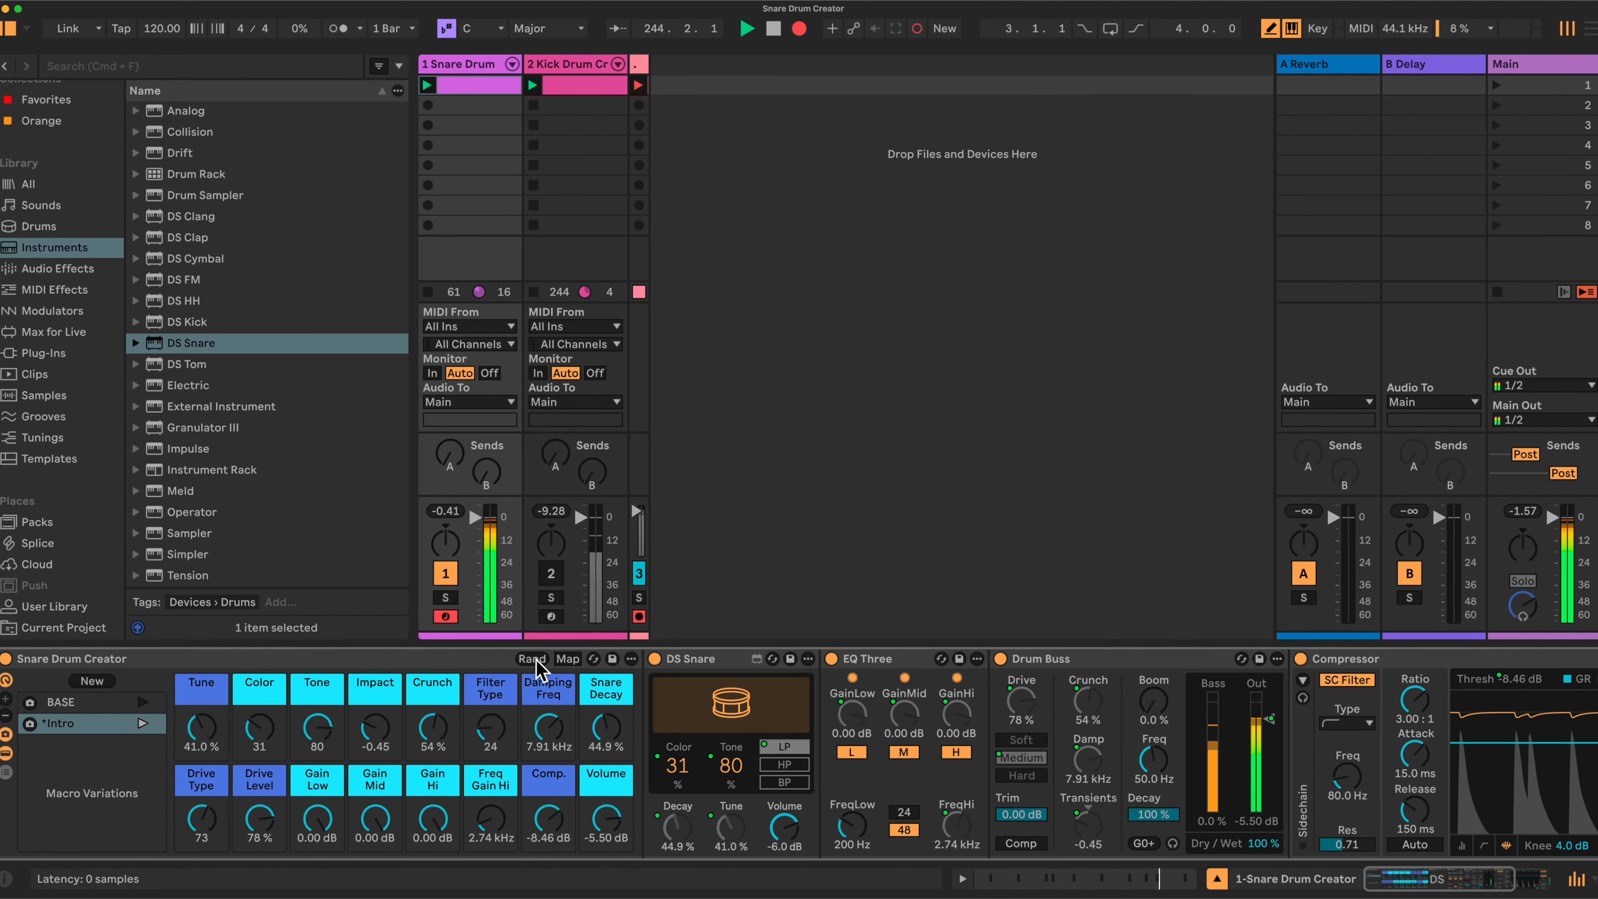
Lower the rack's Volume macro to -13.1 dB and randomize the macros again.
left_click_drag(613, 830, 614, 846)
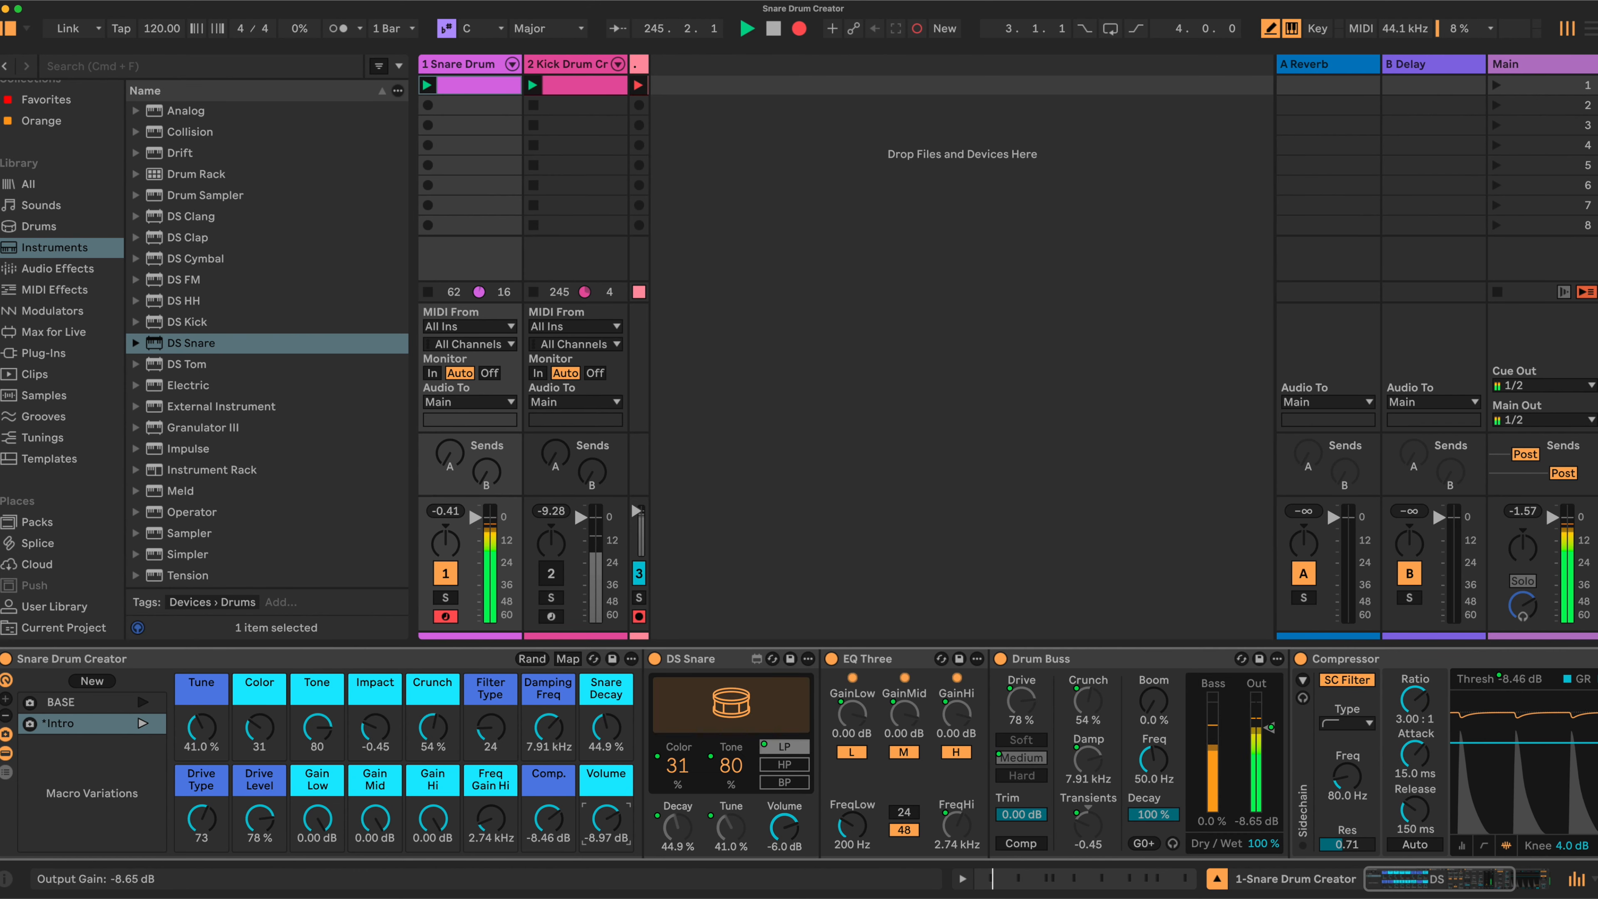
left_click(532, 658)
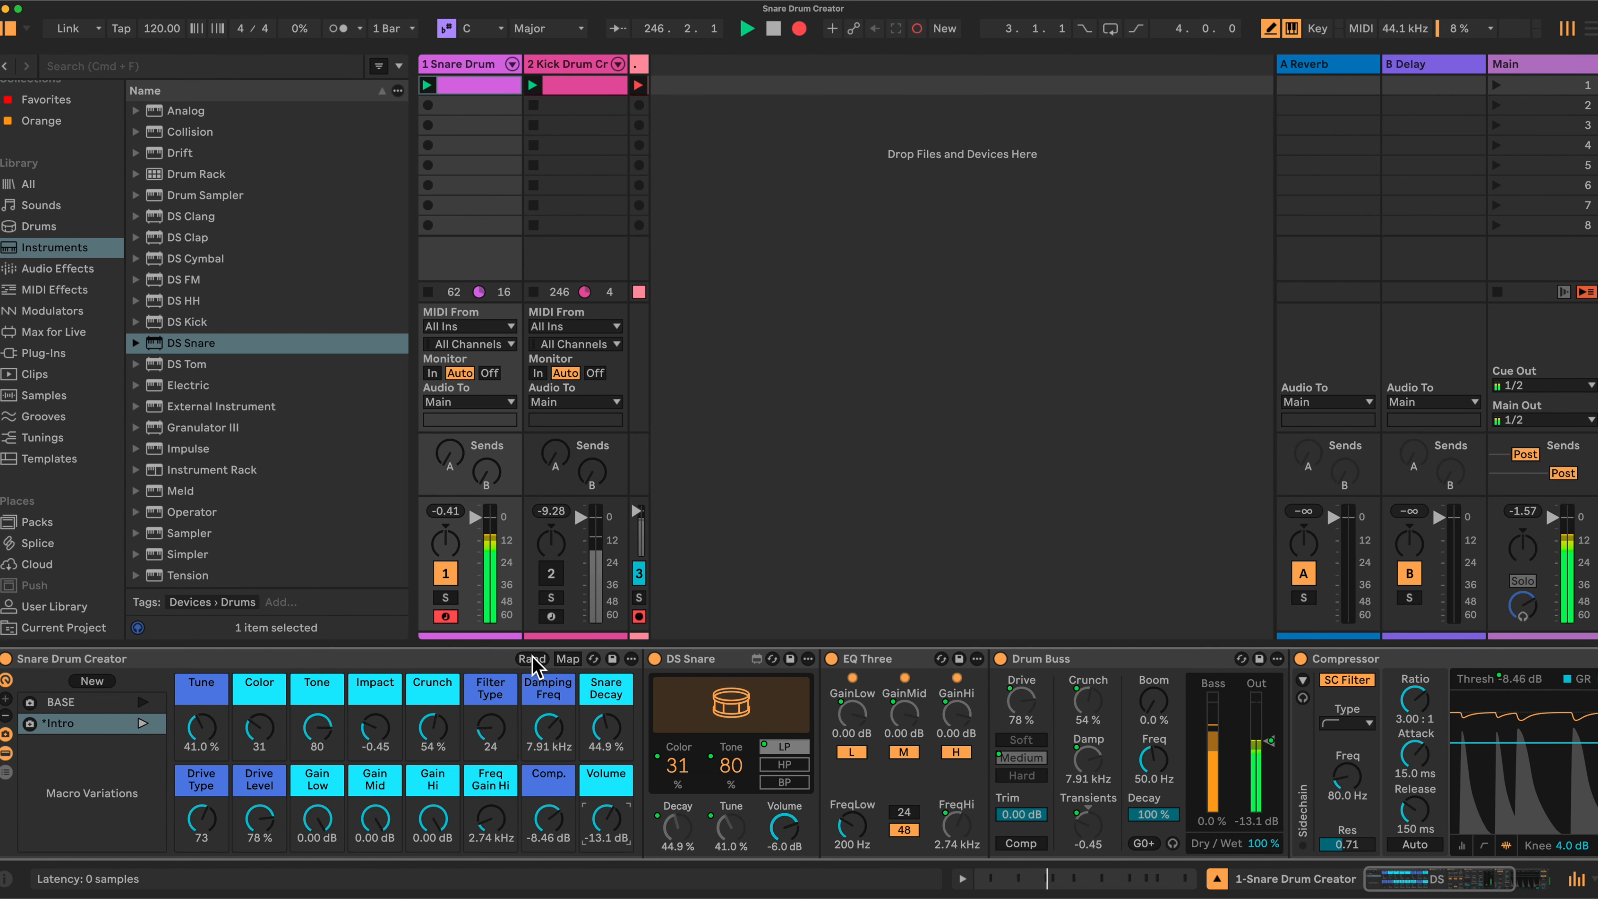
Set the Gain Mid macro to -15.3 dB, Gain Low to -1.61 dB and Damping Freq to 5.10 kHz.
left_click_drag(381, 811, 381, 840)
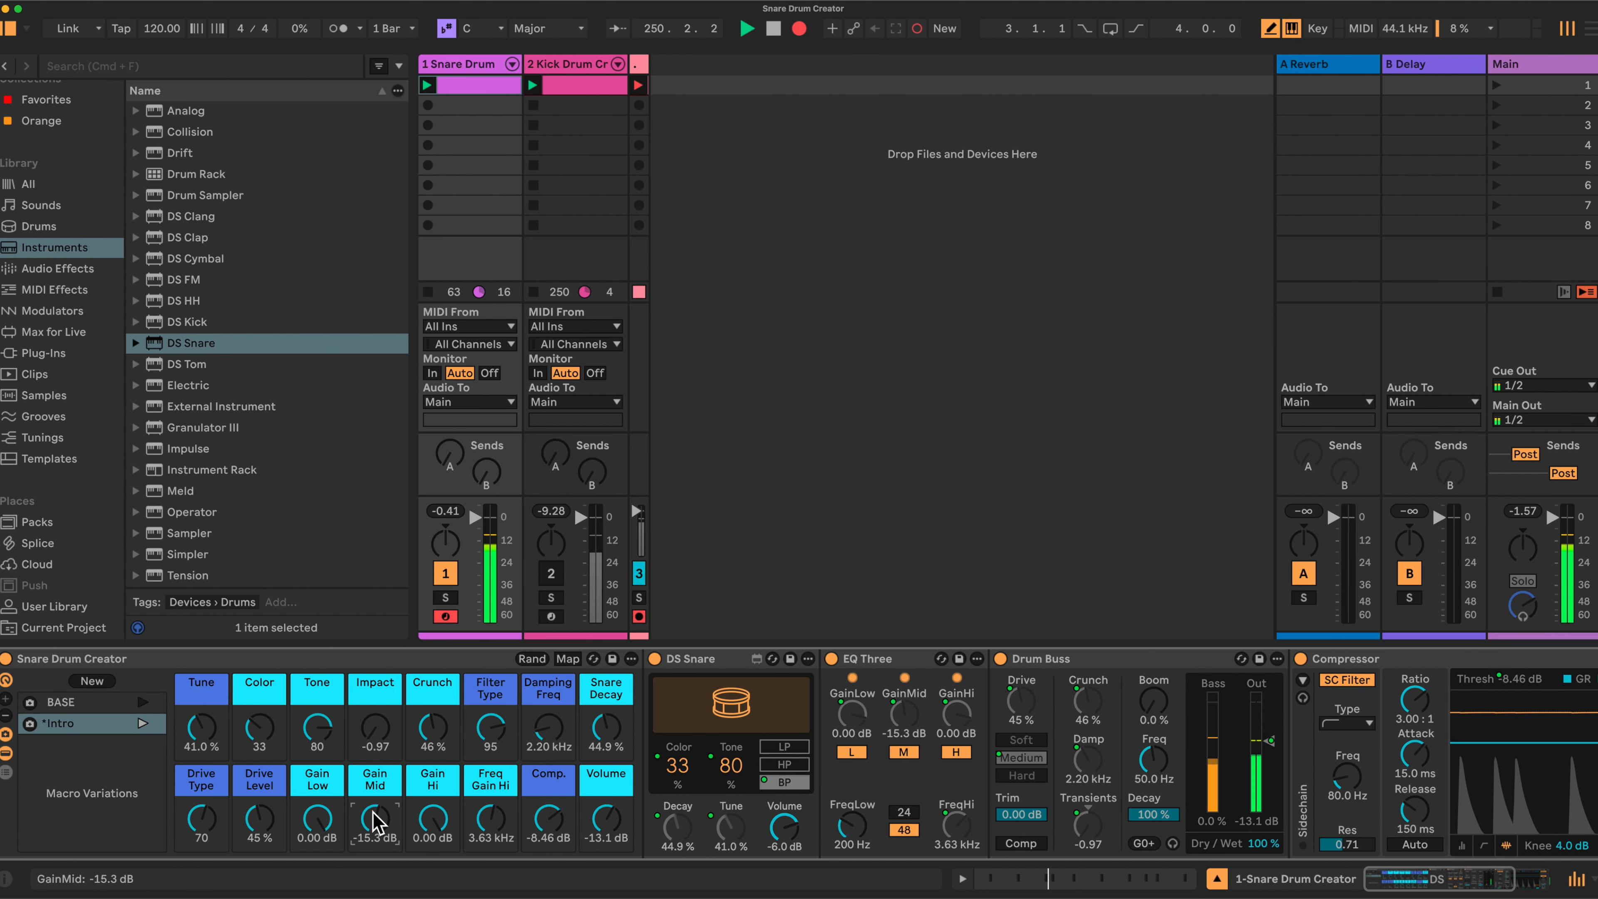
mouse_move(317, 818)
left_mouse_down()
mouse_move(318, 859)
mouse_move(318, 800)
left_mouse_up()
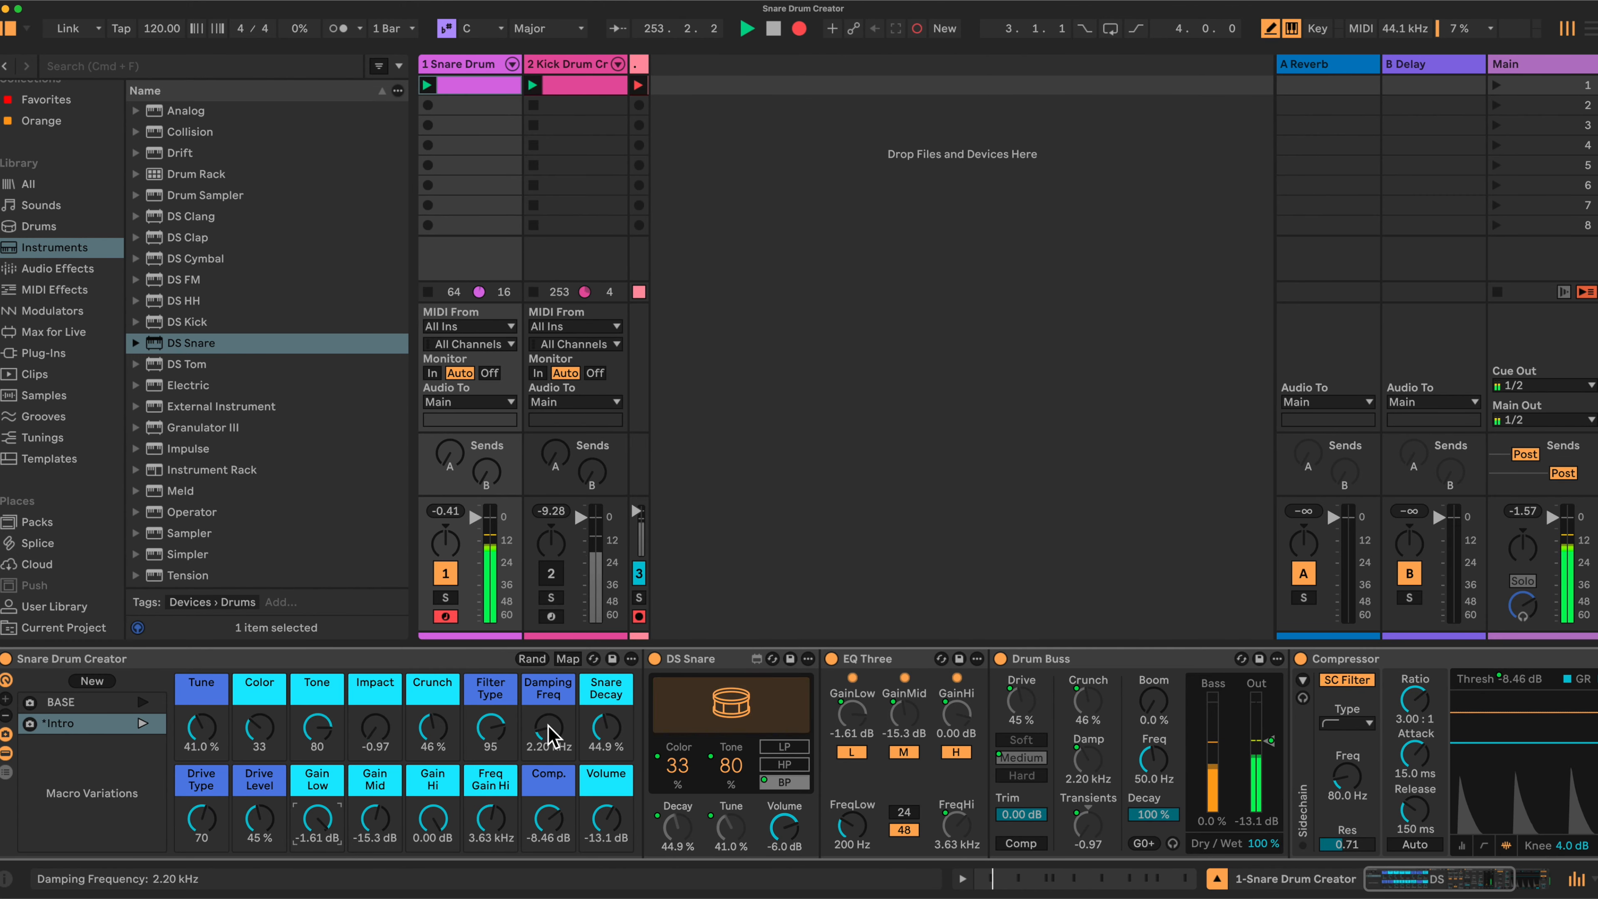
left_click_drag(548, 730, 548, 741)
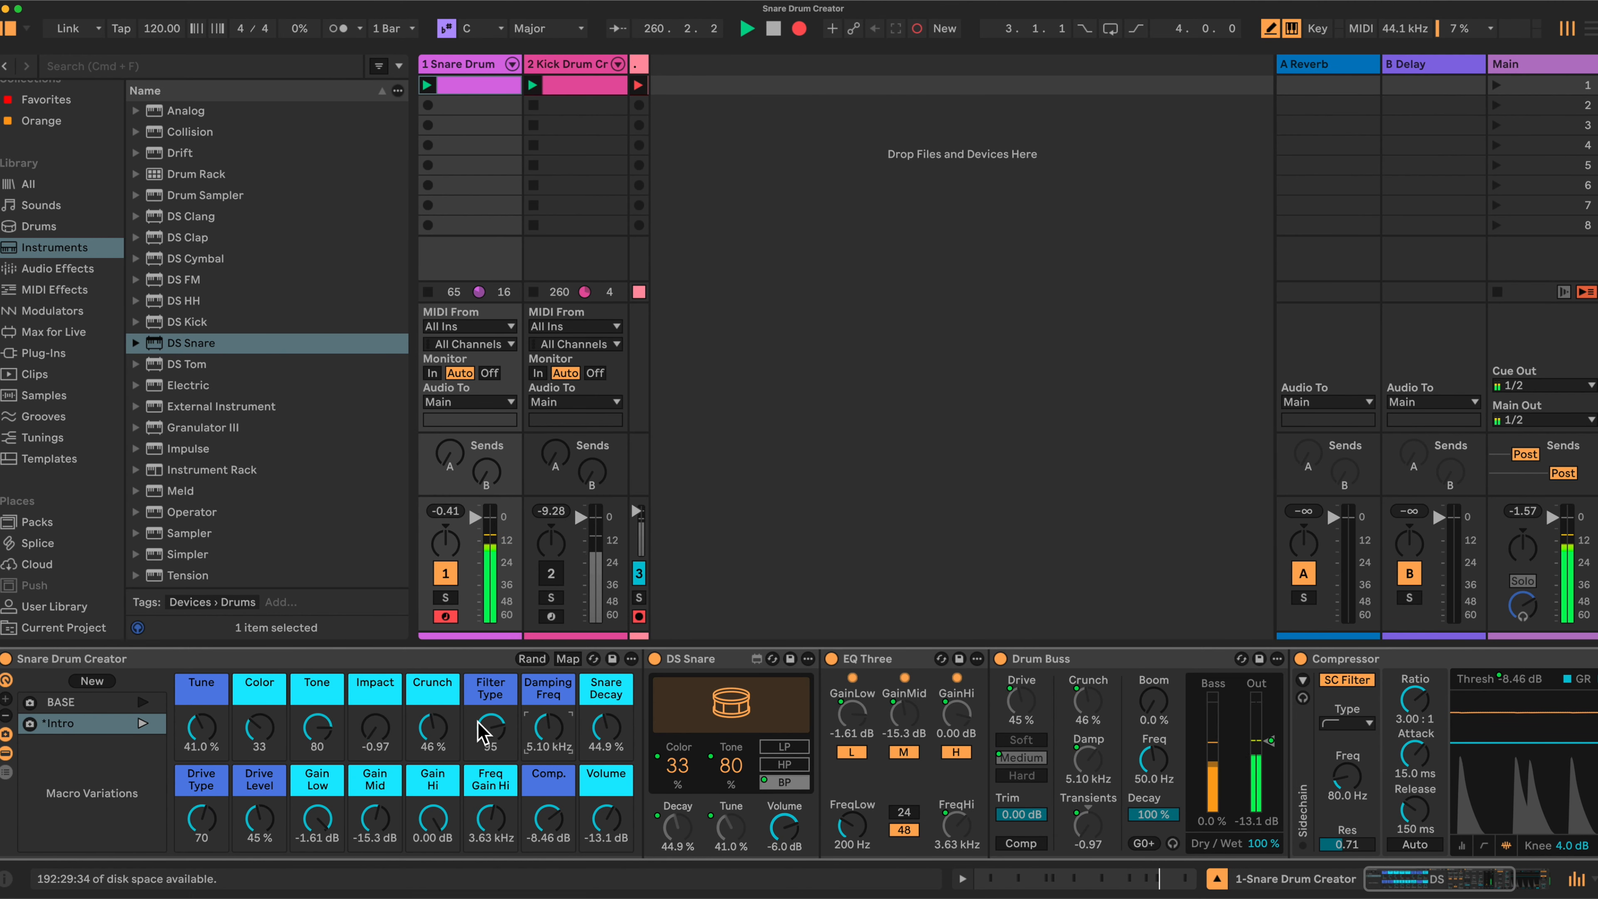
Activate the Kick Drum track, then raise the snare rack's Snare Decay macro to 52.8 % and Volume to -10.5 dB.
left_click(556, 575)
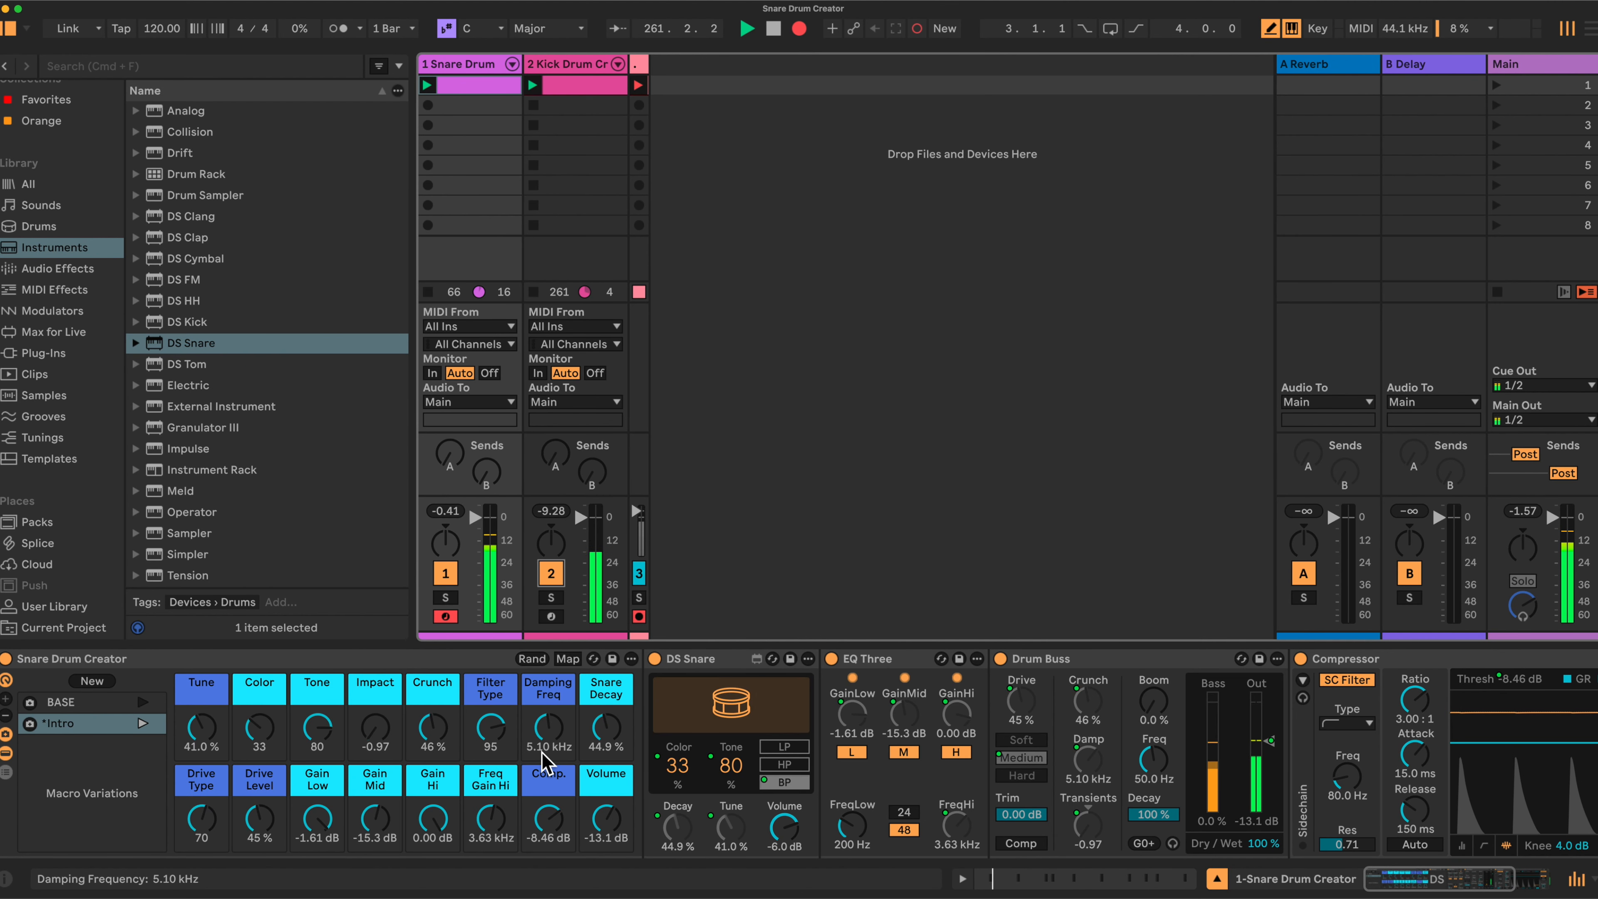
left_click_drag(596, 727, 596, 714)
left_click(596, 820)
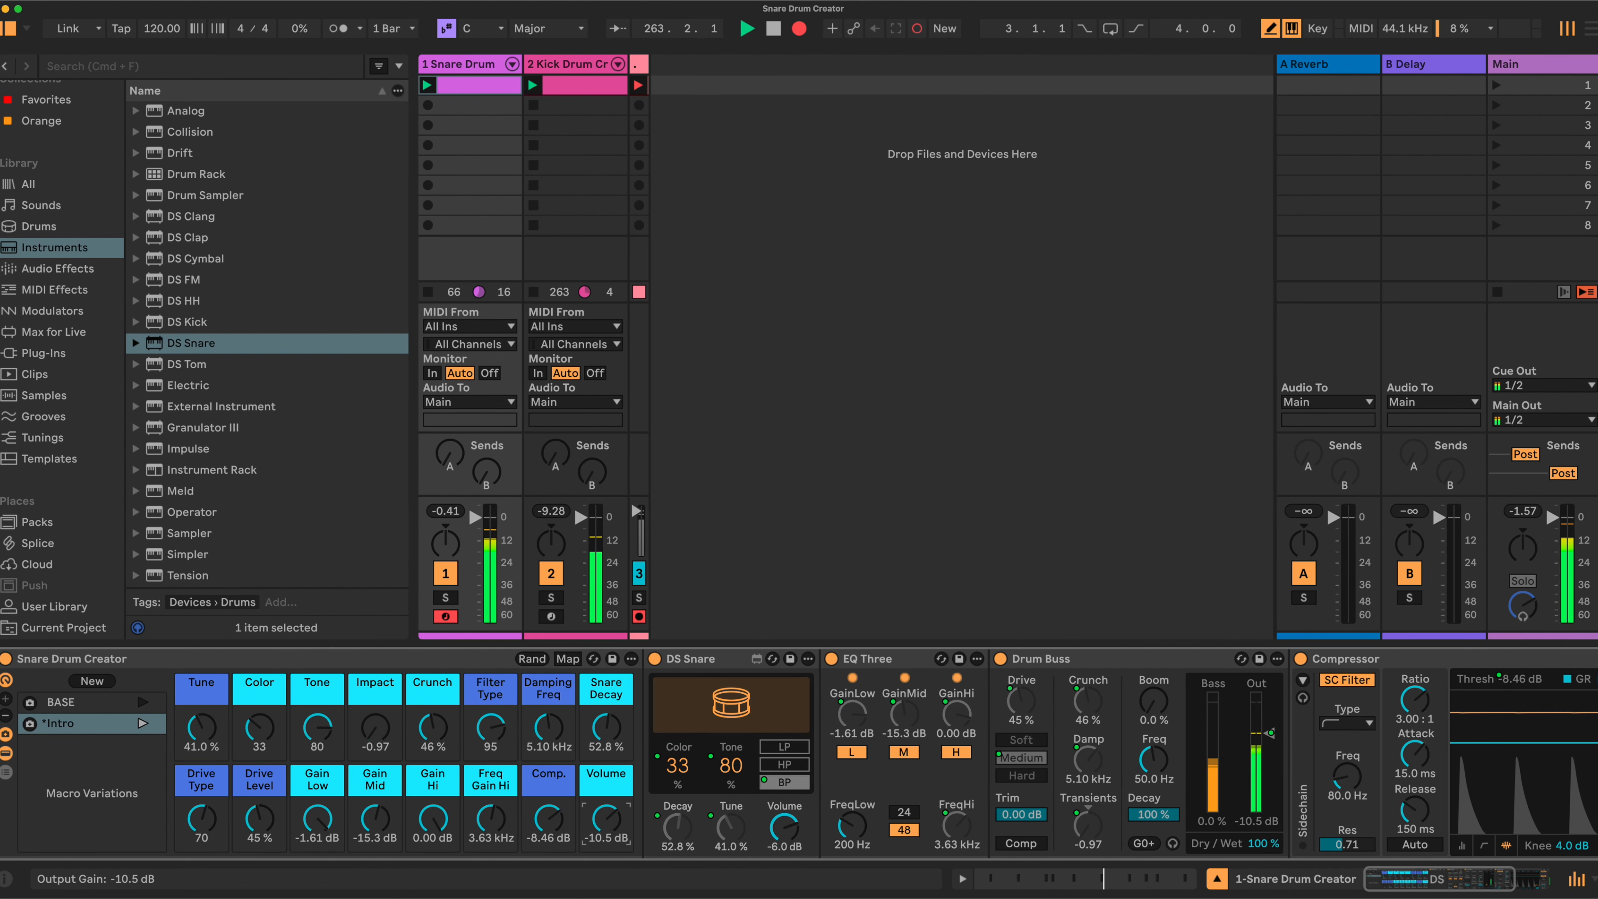